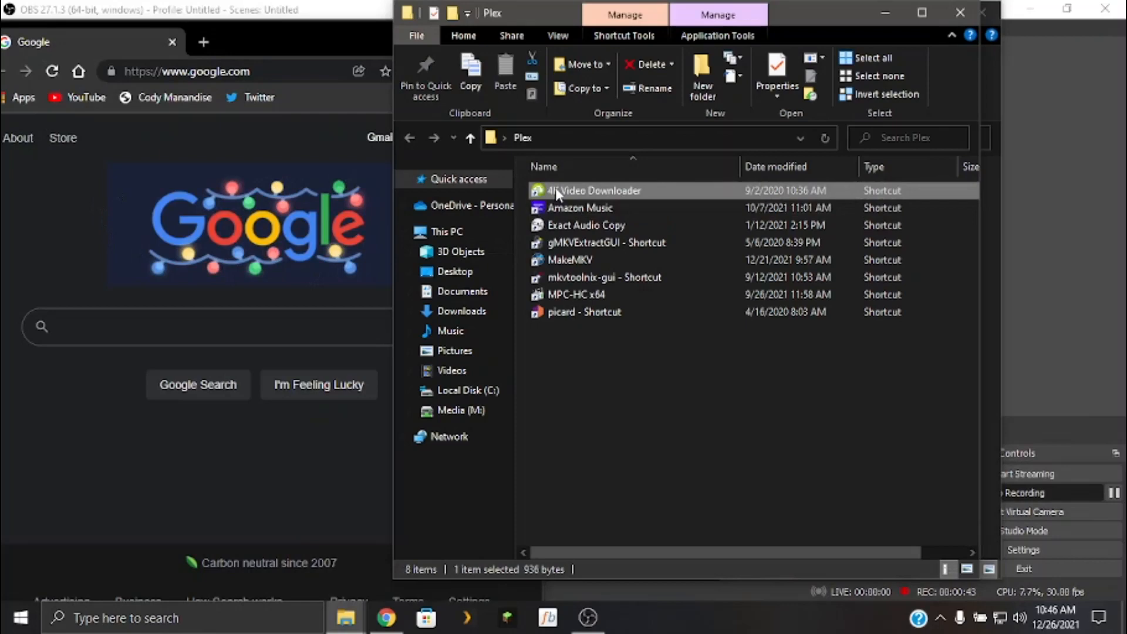
Switch to the browser, dock its window to one half of the screen, and open YouTube.
{"action": "left_click", "coordinate": [246, 29]}
{"action": "left_click_drag", "start_coordinate": [273, 35], "coordinate": [0, 35]}
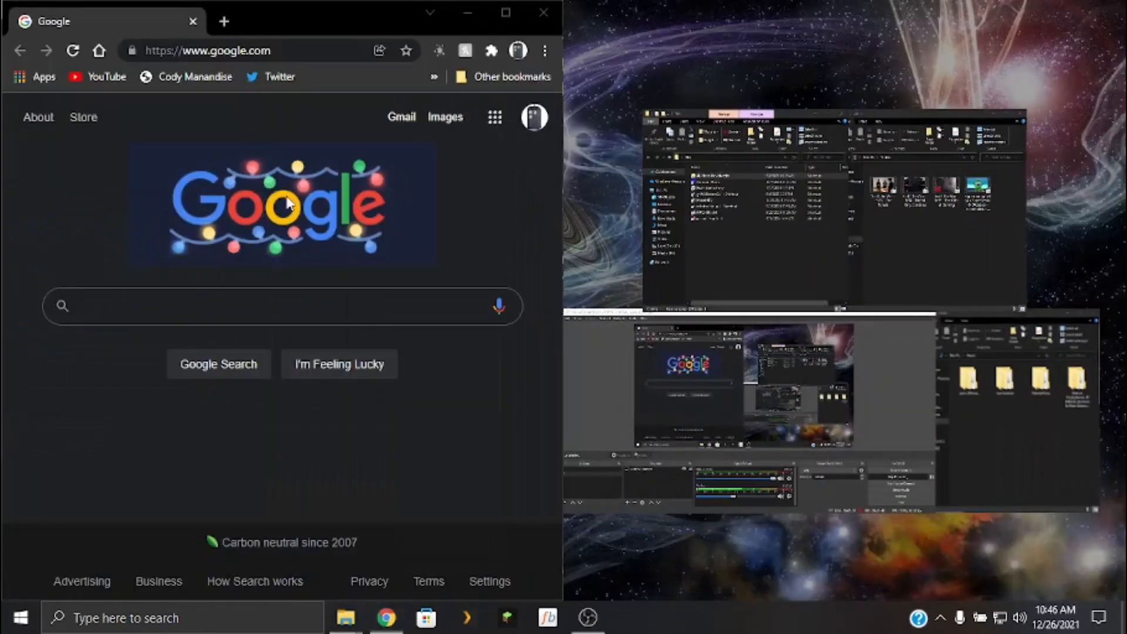
{"action": "left_click", "coordinate": [106, 77]}
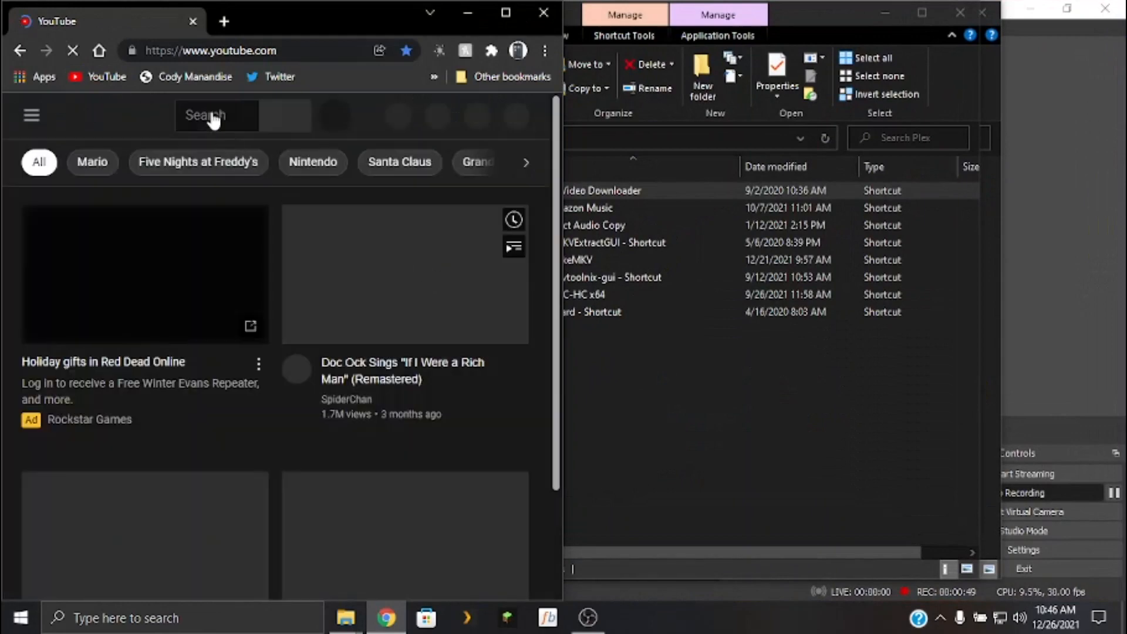
Search YouTube for "dbz abridged kai".
{"action": "left_click", "coordinate": [213, 117]}
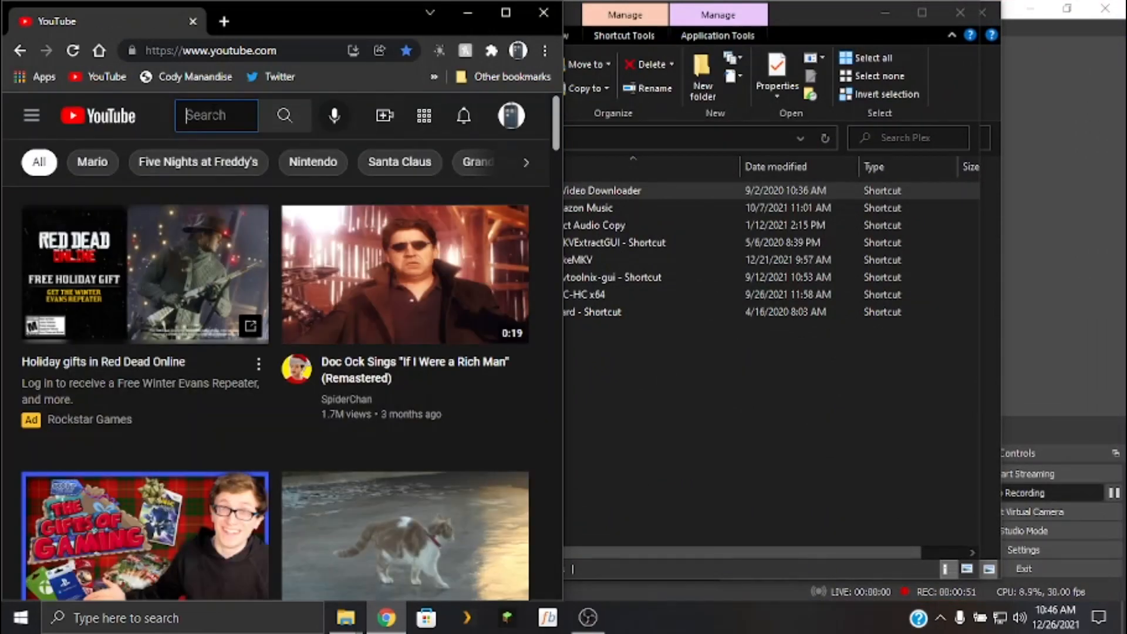
{"action": "type", "text": "k"}
{"action": "key", "text": "BackSpace"}
{"action": "type", "text": "d"}
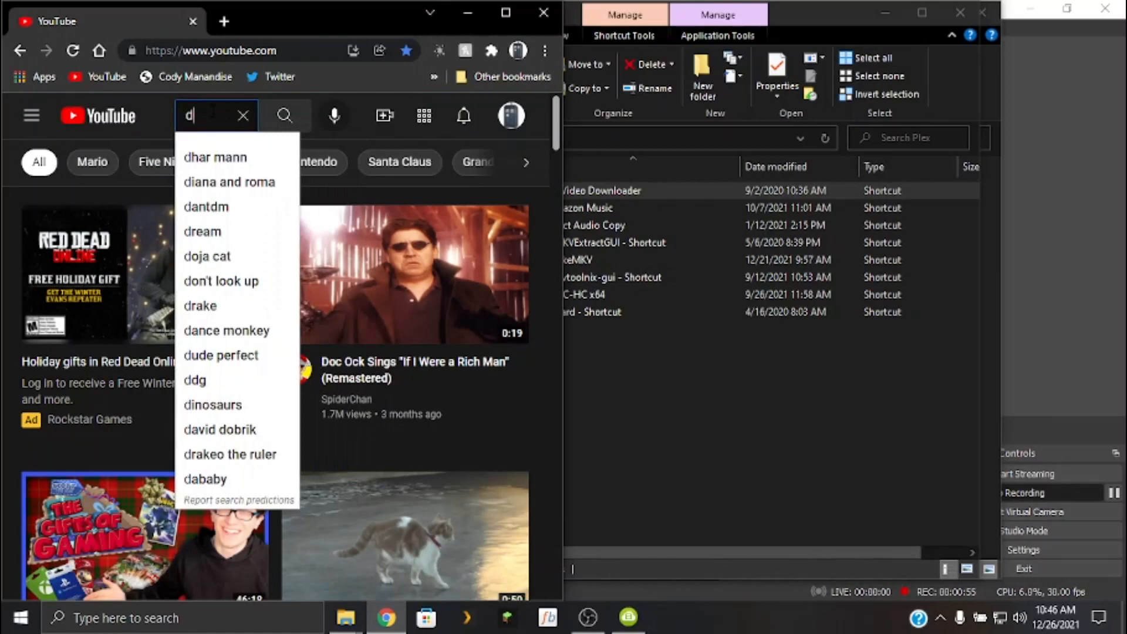
{"action": "type", "text": "ar"}
{"action": "key", "text": "BackSpace"}
{"action": "key", "text": "BackSpace"}
{"action": "type", "text": "e"}
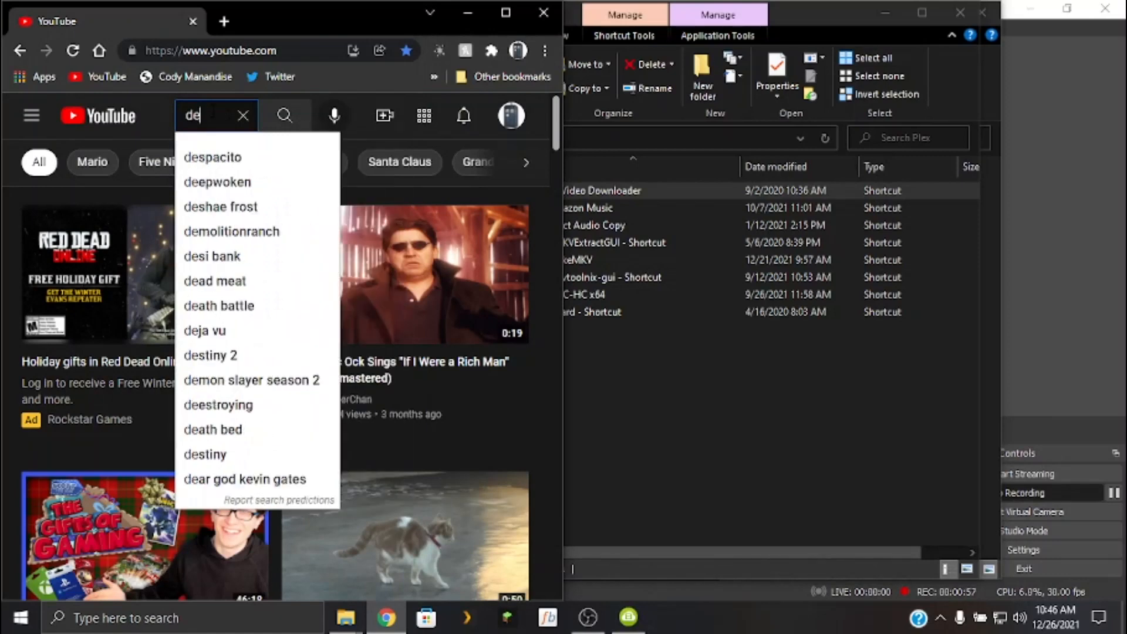
{"action": "type", "text": "r"}
{"action": "key", "text": "BackSpace"}
{"action": "key", "text": "BackSpace"}
{"action": "key", "text": "BackSpace"}
{"action": "type", "text": "dj"}
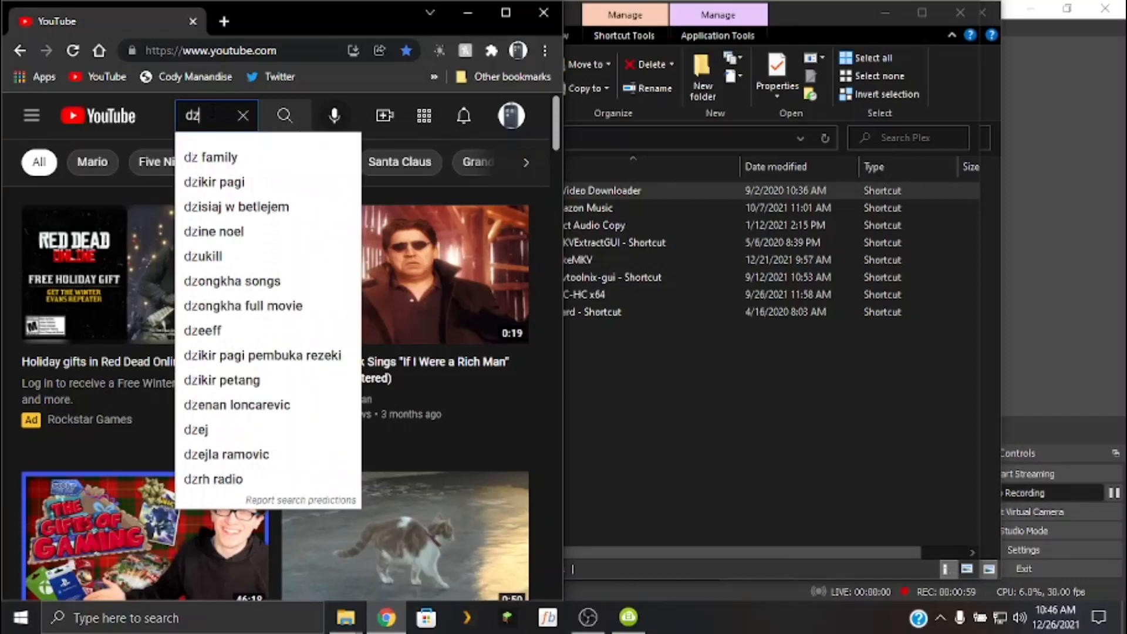
{"action": "key", "text": "BackSpace"}
{"action": "type", "text": "bz"}
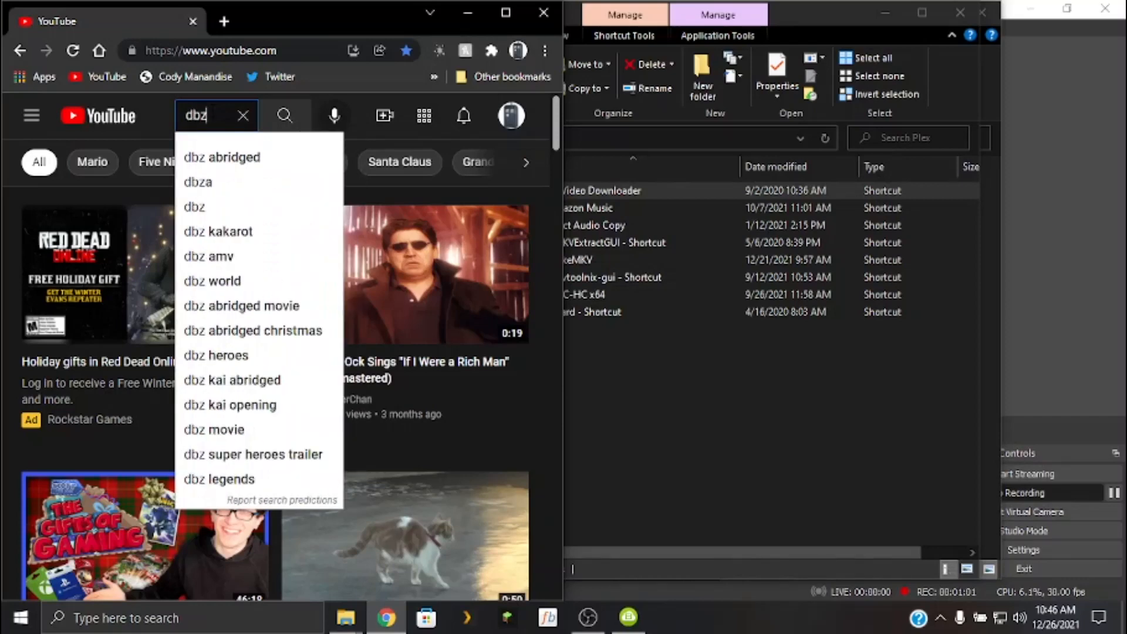
{"action": "type", "text": " abridged"}
{"action": "type", "text": " kai"}
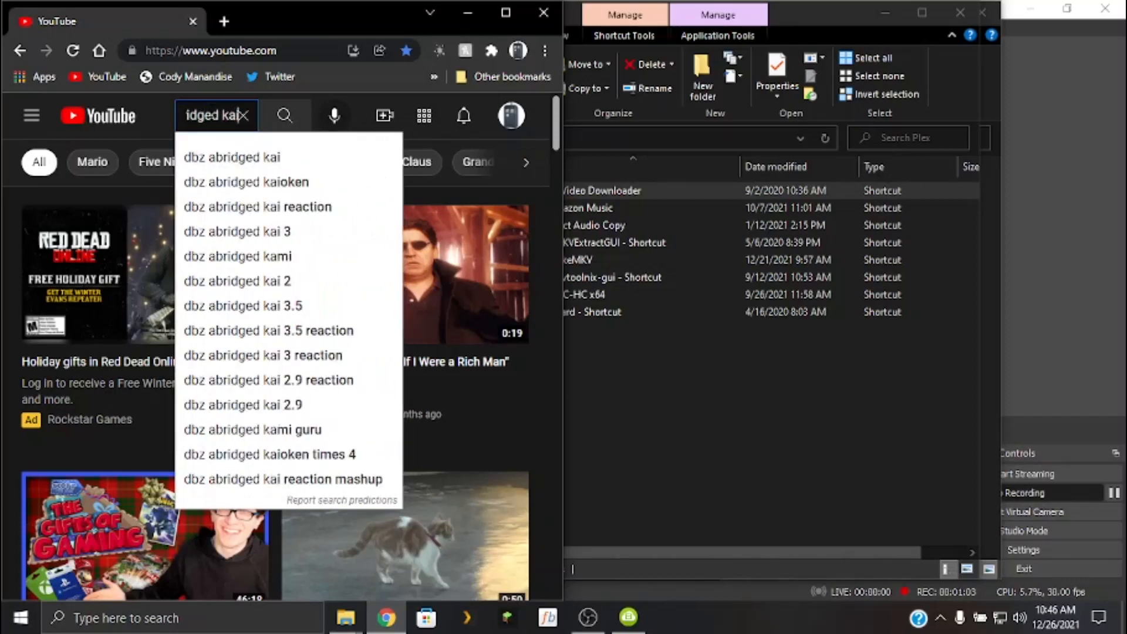
{"action": "key", "text": "Return"}
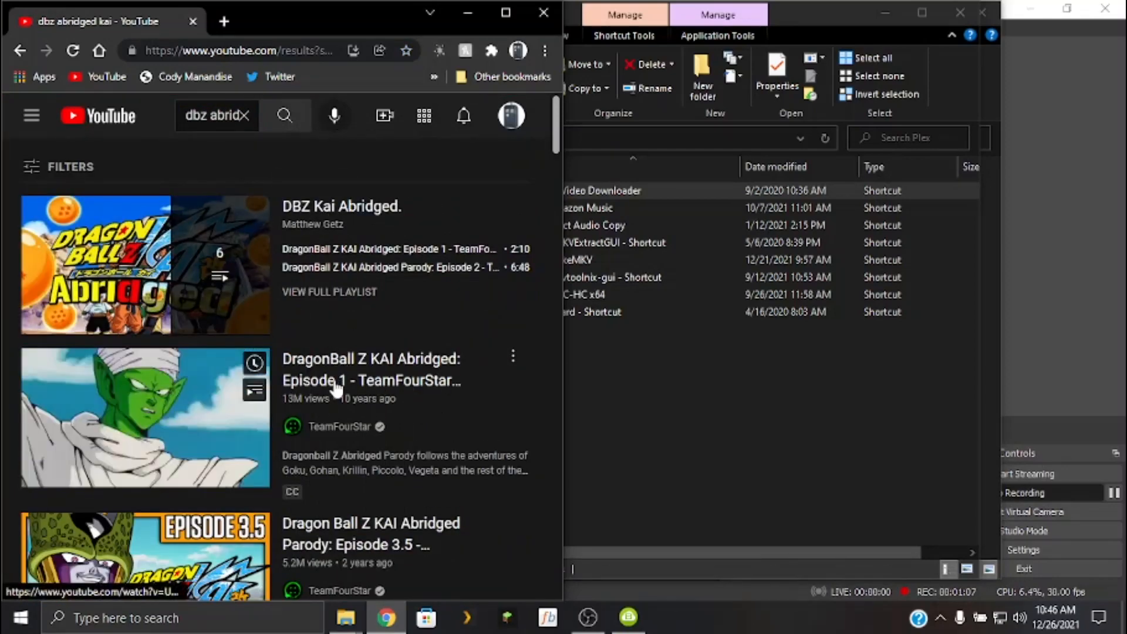
Open the "DragonBall Z KAI Abridged: Episode 1" result by TeamFourStar in a new tab and pause the video.
{"action": "right_click", "coordinate": [370, 380]}
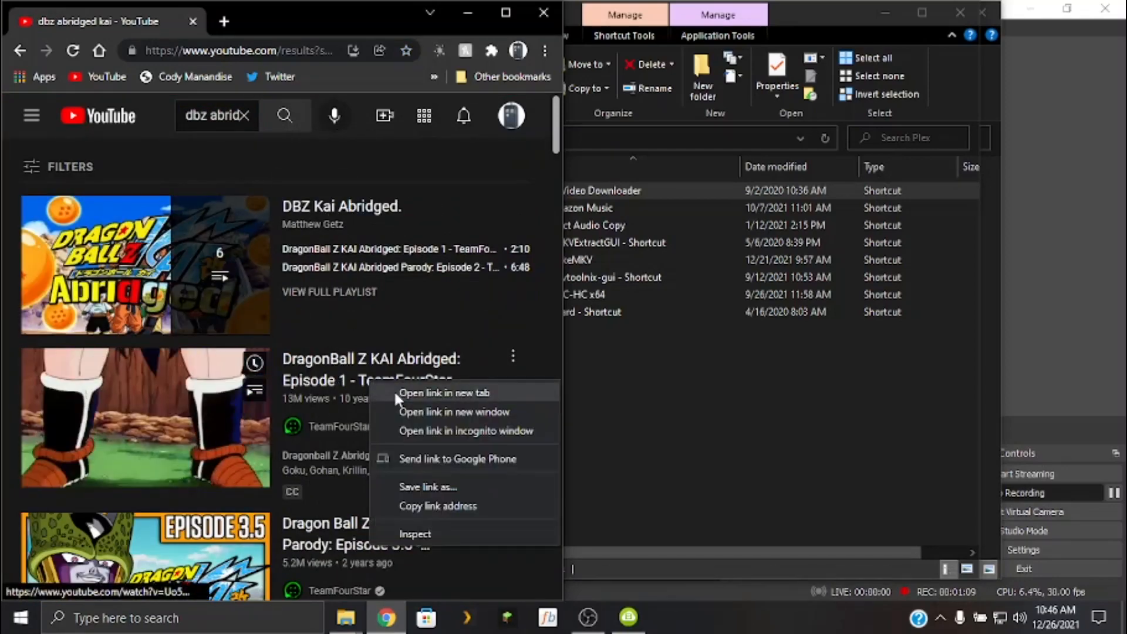
{"action": "left_click", "coordinate": [393, 392]}
{"action": "left_click", "coordinate": [210, 24]}
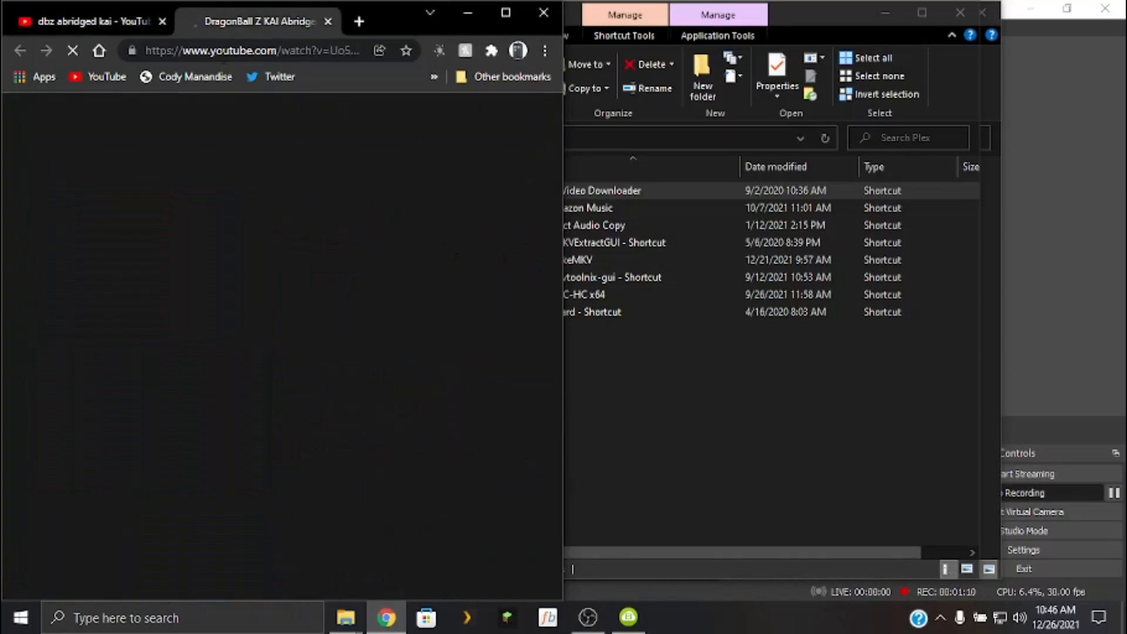
{"action": "left_click", "coordinate": [317, 318]}
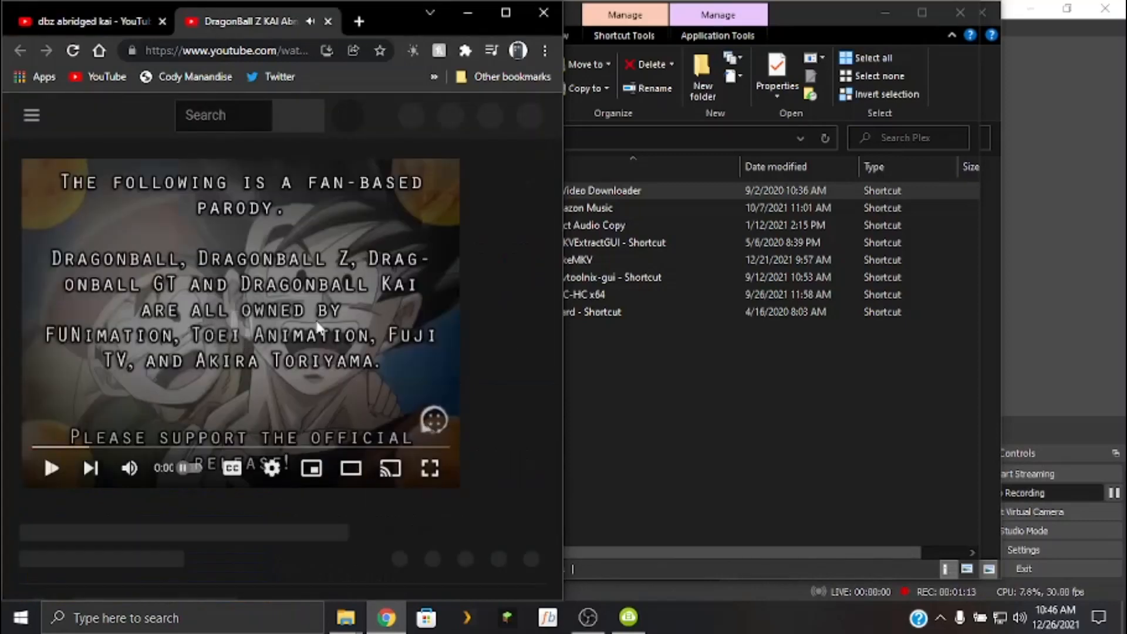
Copy the video's web address and paste the link into 4K Video Downloader.
{"action": "left_click", "coordinate": [210, 52]}
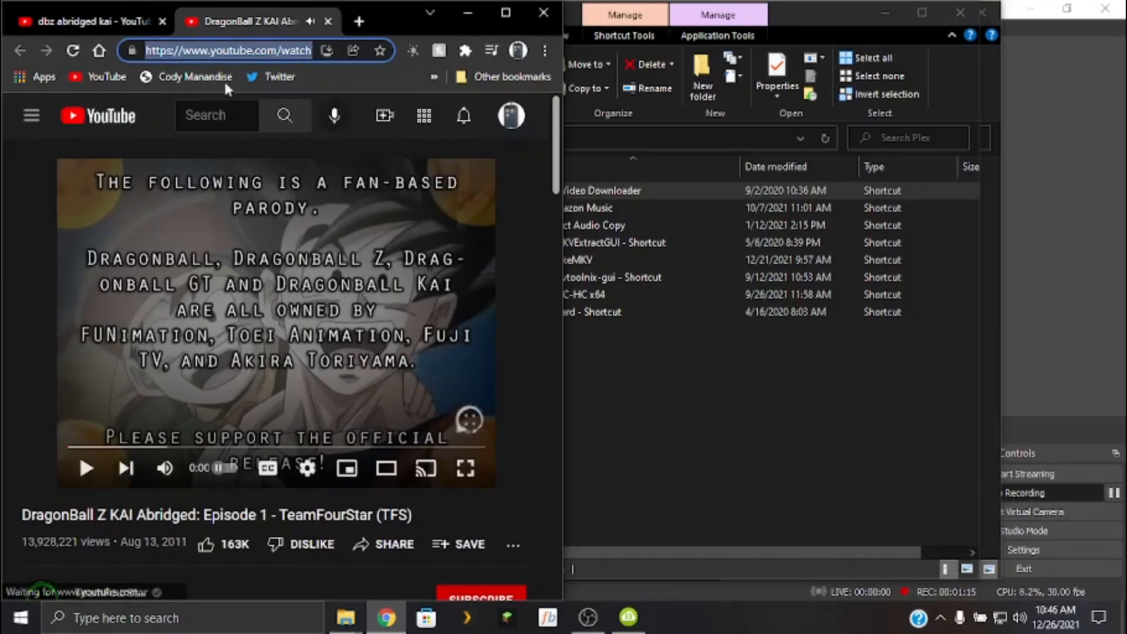
{"action": "left_click", "coordinate": [461, 17]}
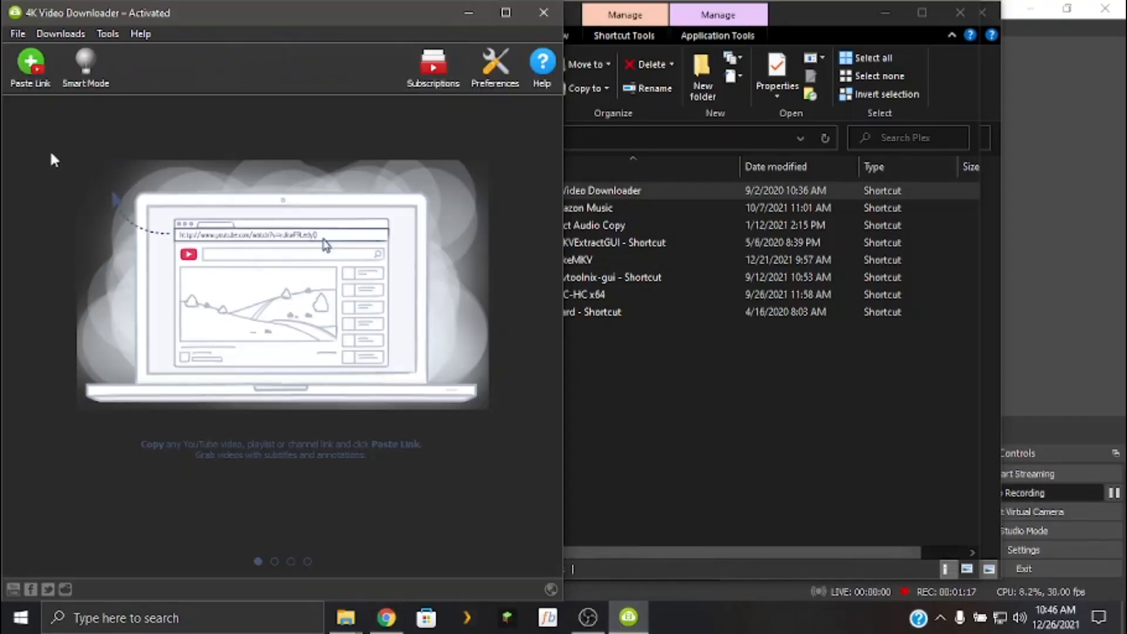
{"action": "left_click", "coordinate": [31, 64]}
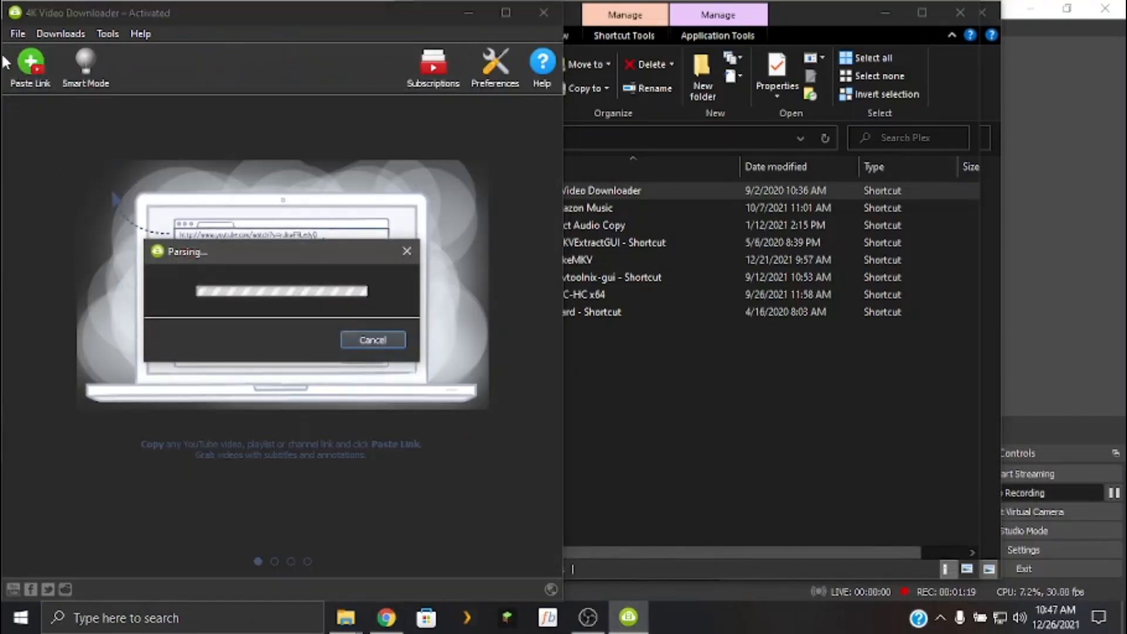
Minimize the Plex and Videos folder windows.
{"action": "left_click", "coordinate": [922, 14]}
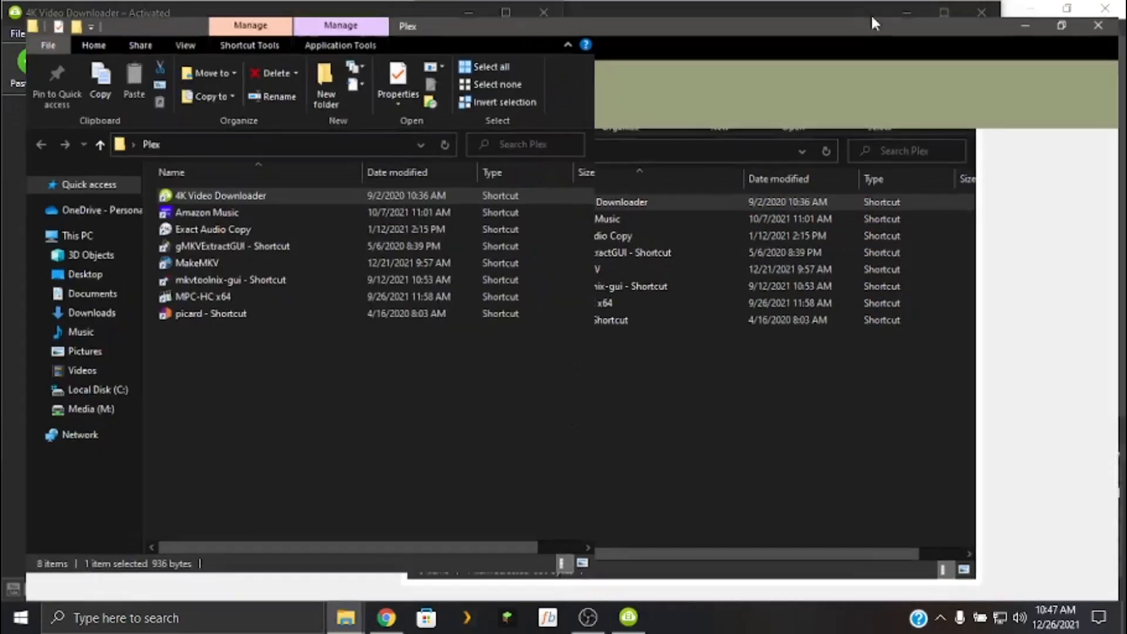
{"action": "left_click", "coordinate": [1031, 9]}
{"action": "left_click", "coordinate": [910, 13]}
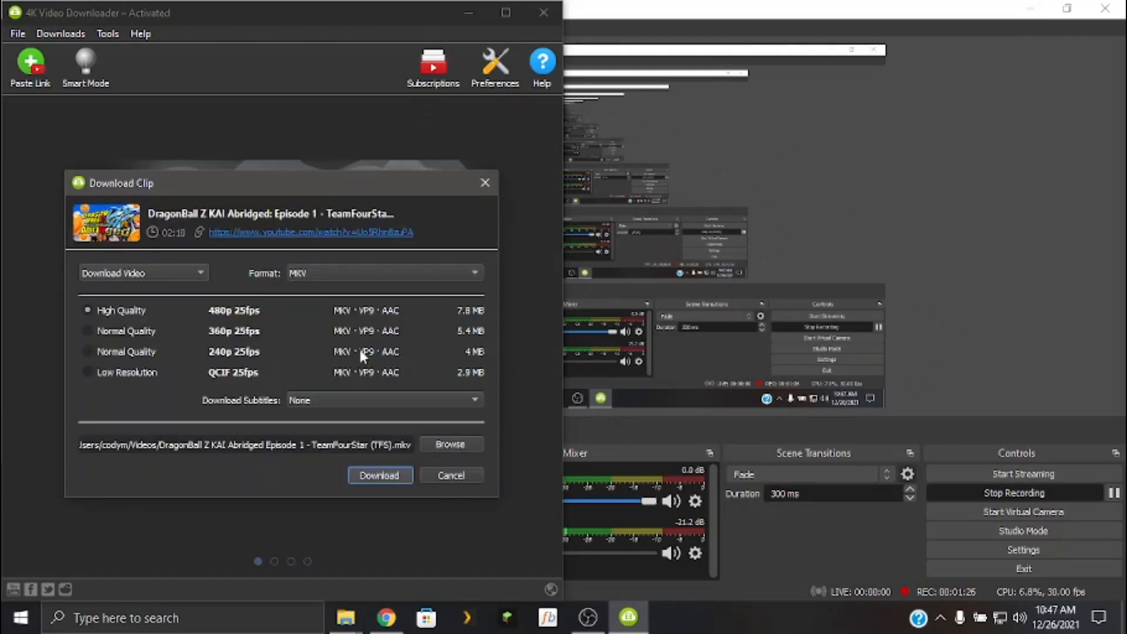
Download the clip as MKV in High Quality 480p with English subtitles.
{"action": "left_click", "coordinate": [342, 400]}
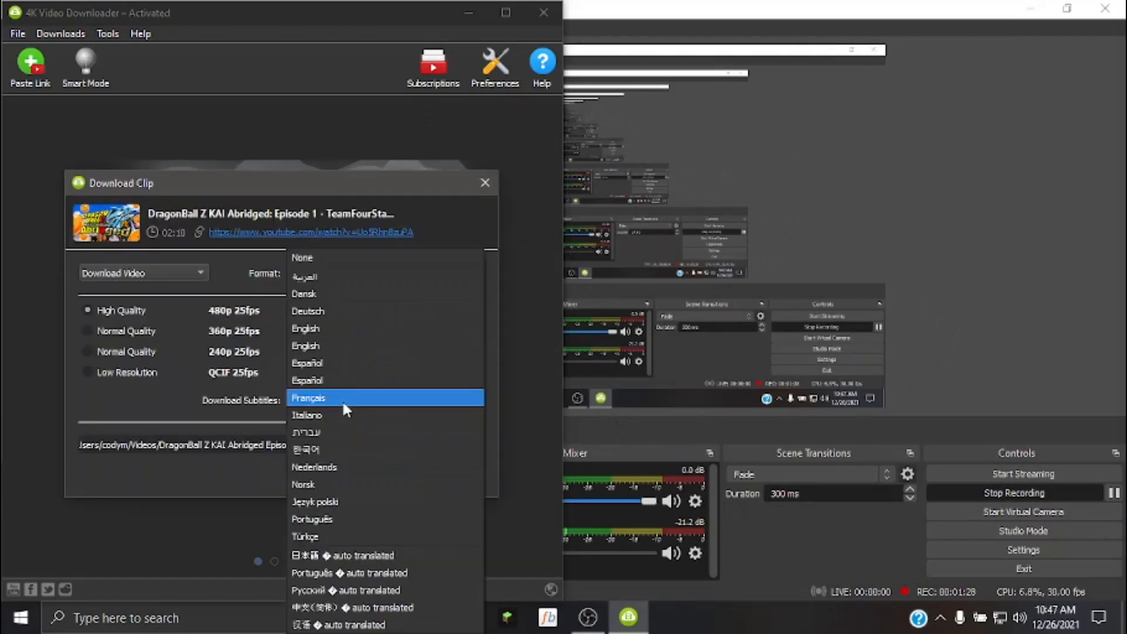
{"action": "left_click", "coordinate": [351, 328]}
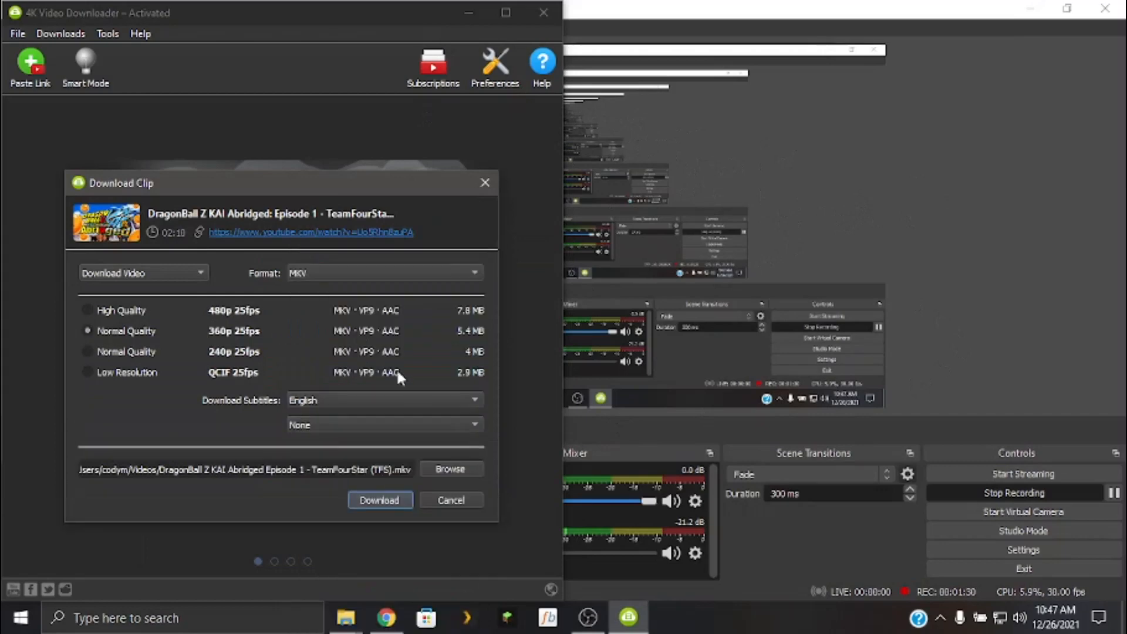
{"action": "left_click", "coordinate": [249, 311]}
{"action": "left_click", "coordinate": [379, 500]}
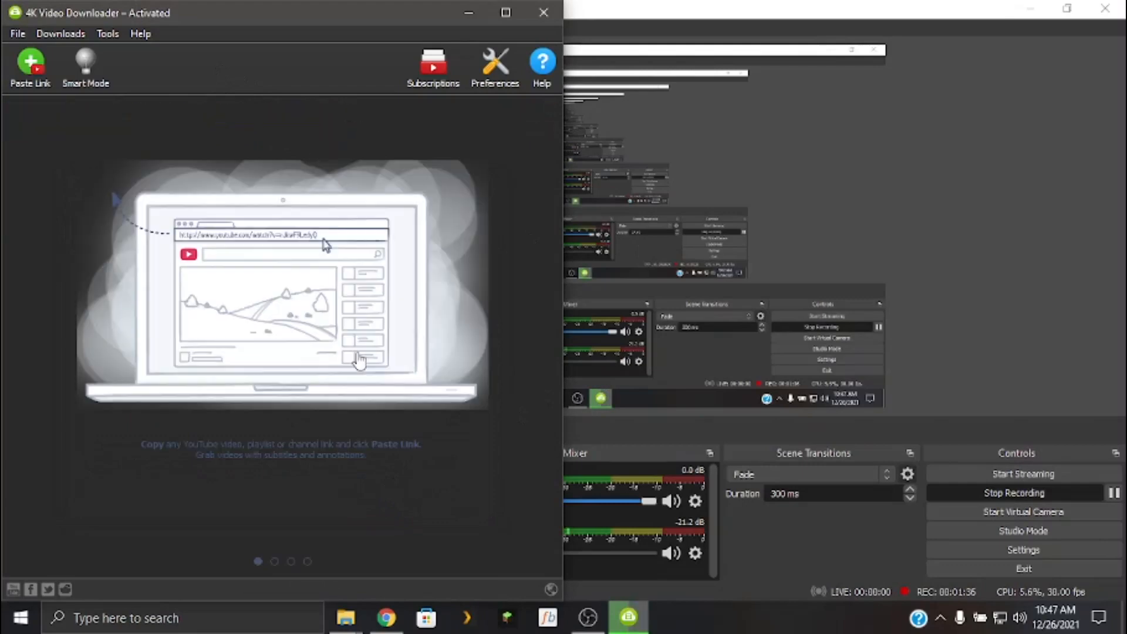
Minimize the downloader, open the Videos folder, and load the DragonBall Z KAI Abridged Episode 1 video into FileBot's original files.
{"action": "left_click", "coordinate": [467, 17]}
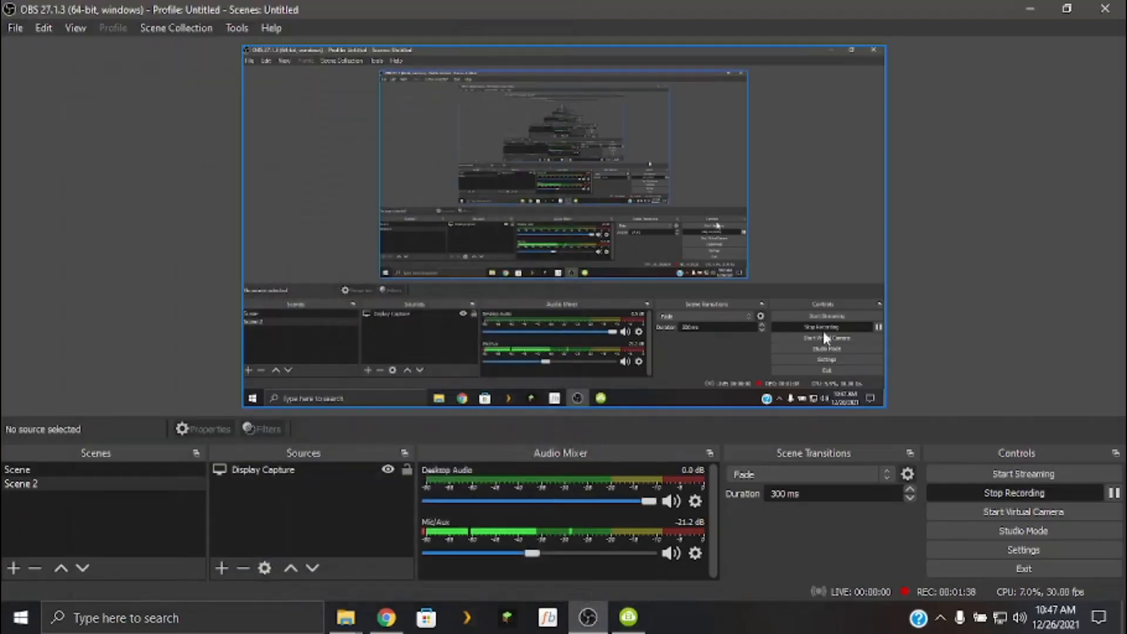
{"action": "mouse_move", "coordinate": [340, 618]}
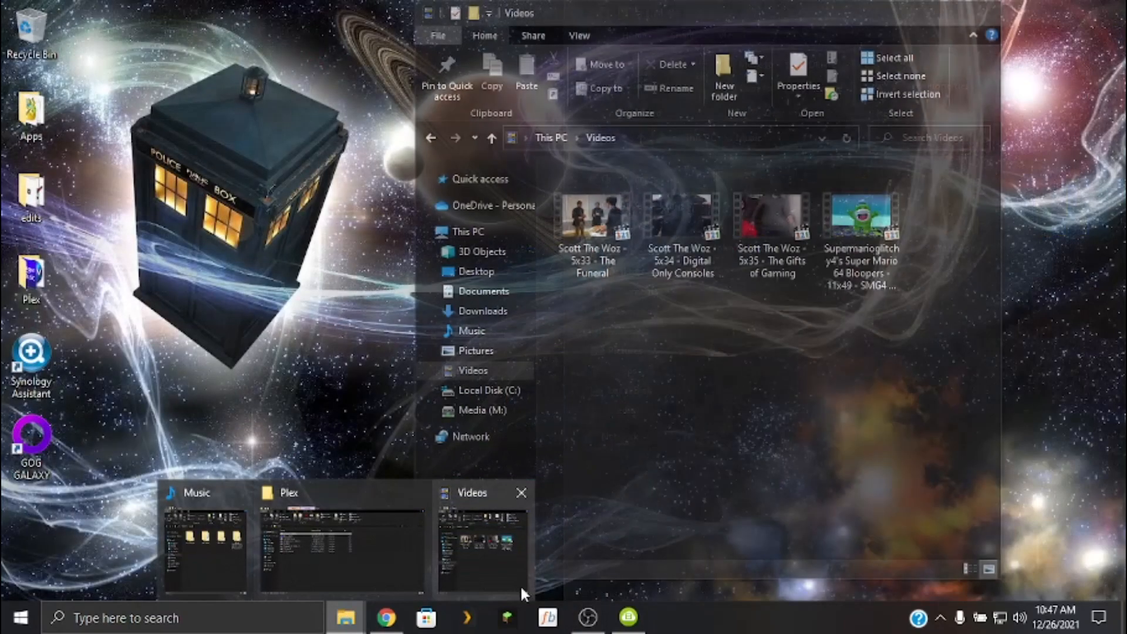
{"action": "left_click", "coordinate": [520, 583]}
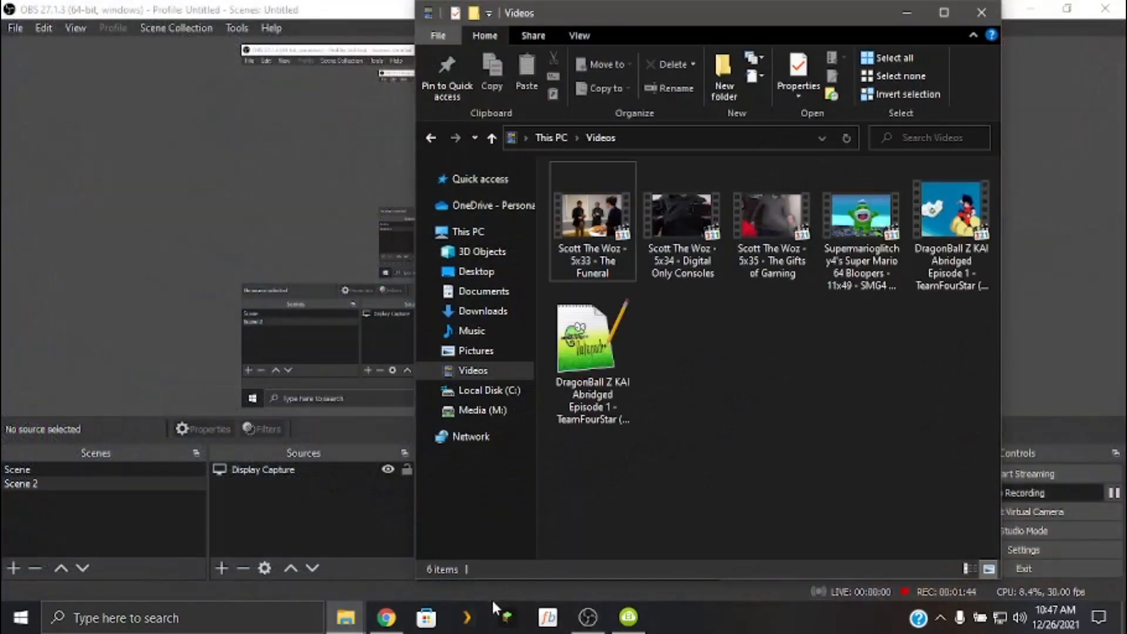
{"action": "left_click", "coordinate": [554, 614]}
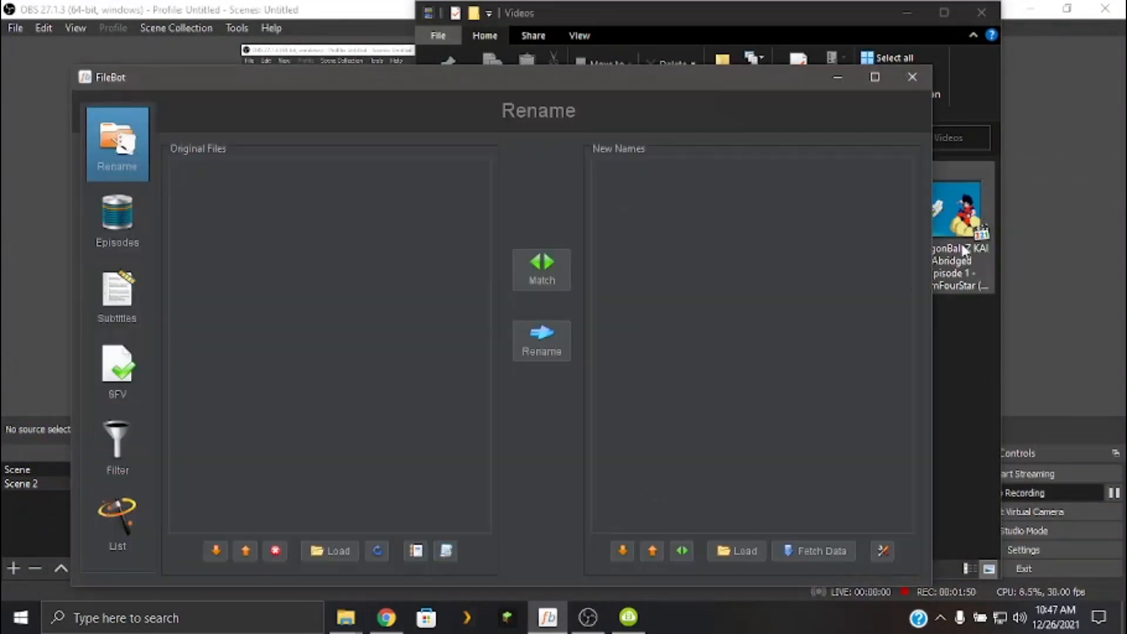
{"action": "left_click_drag", "start_coordinate": [954, 214], "coordinate": [320, 298]}
Match the file against TheTVDB episode data, choosing Dragon Ball Z Abridged as the best match for "Dragon Ball".
{"action": "left_click", "coordinate": [556, 266]}
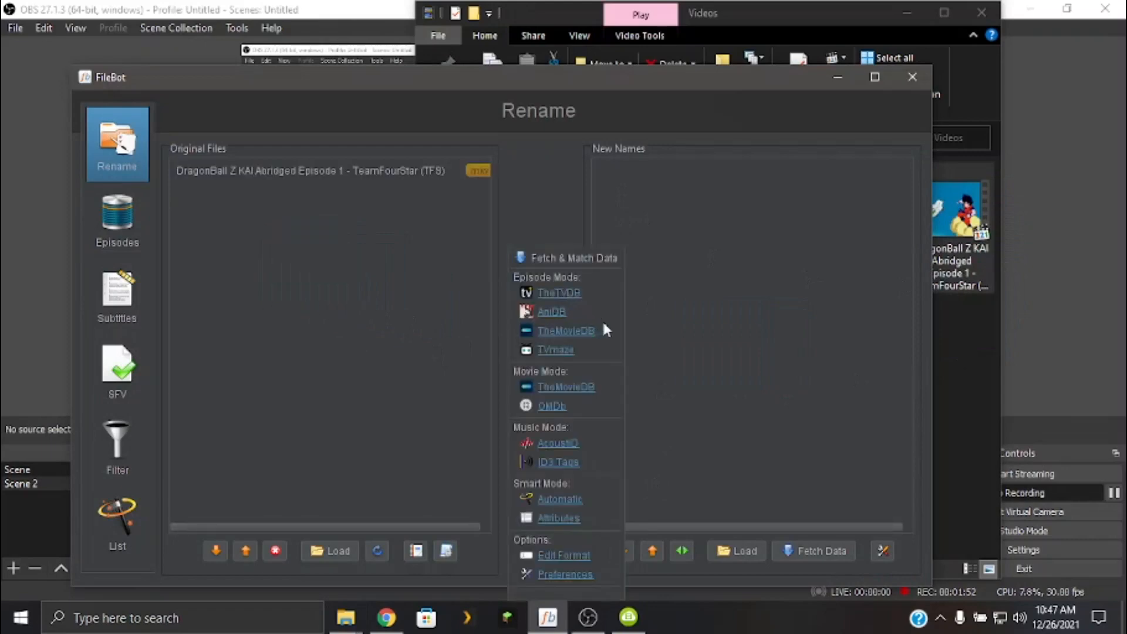
{"action": "left_click", "coordinate": [572, 296]}
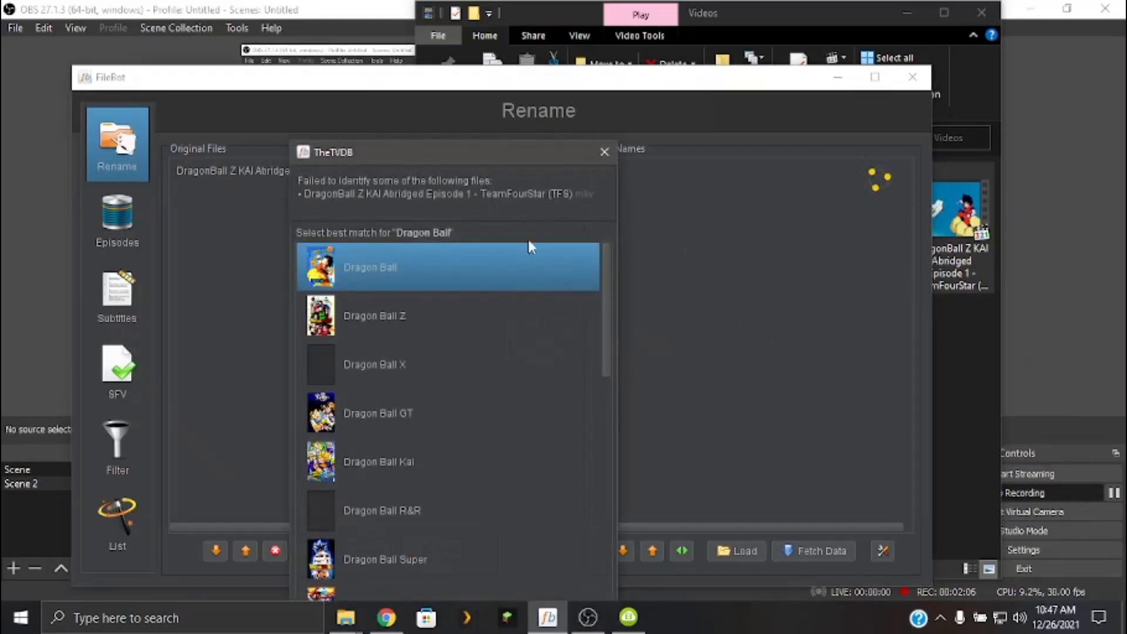
{"action": "scroll", "coordinate": [480, 360], "scroll_direction": "down", "scroll_amount": 3}
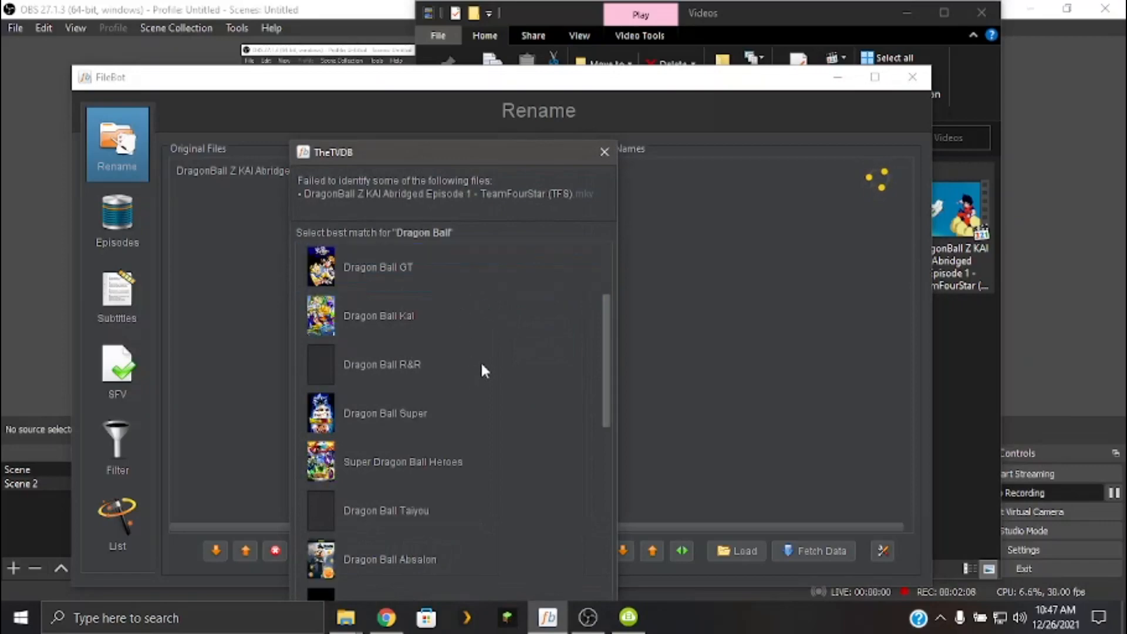
{"action": "scroll", "coordinate": [485, 355], "scroll_direction": "down", "scroll_amount": 3}
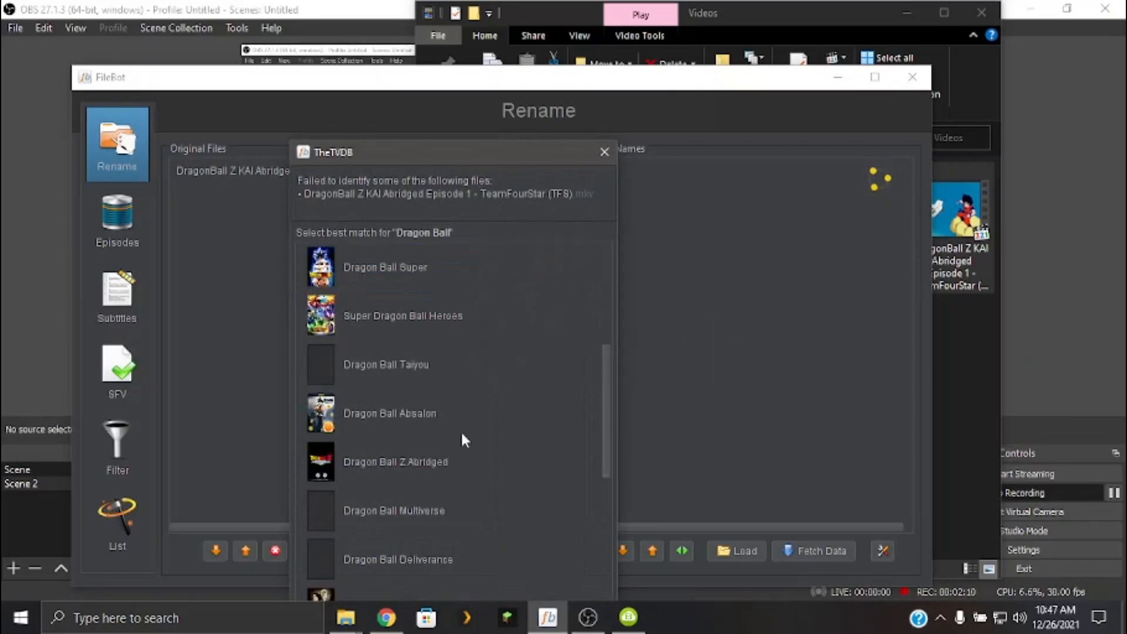
{"action": "left_click", "coordinate": [432, 470]}
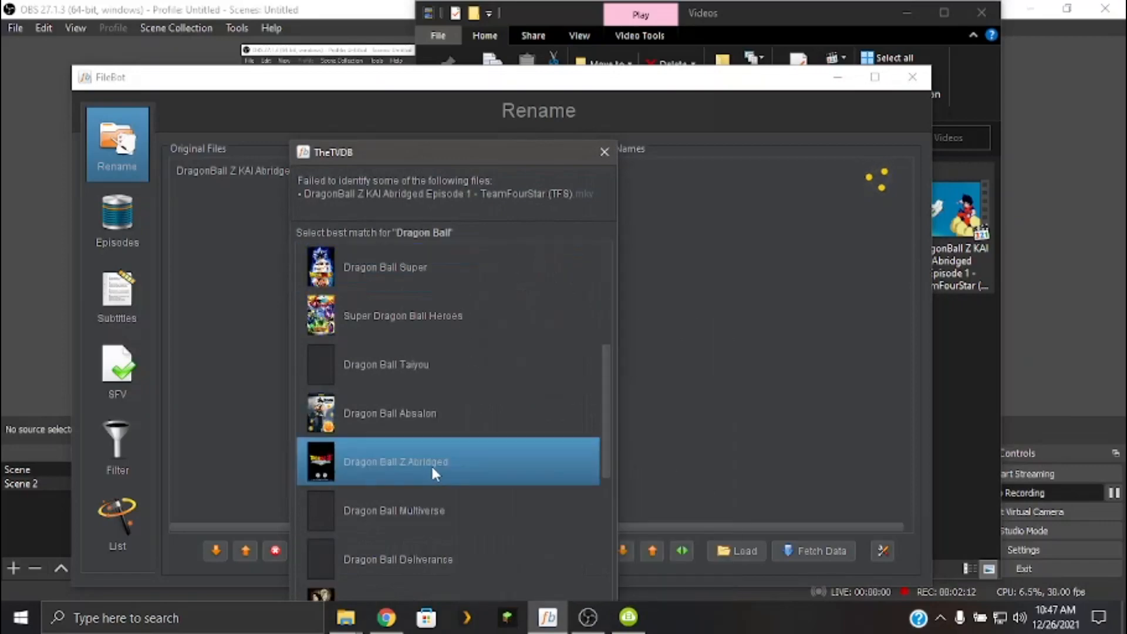
{"action": "double_click", "coordinate": [431, 463]}
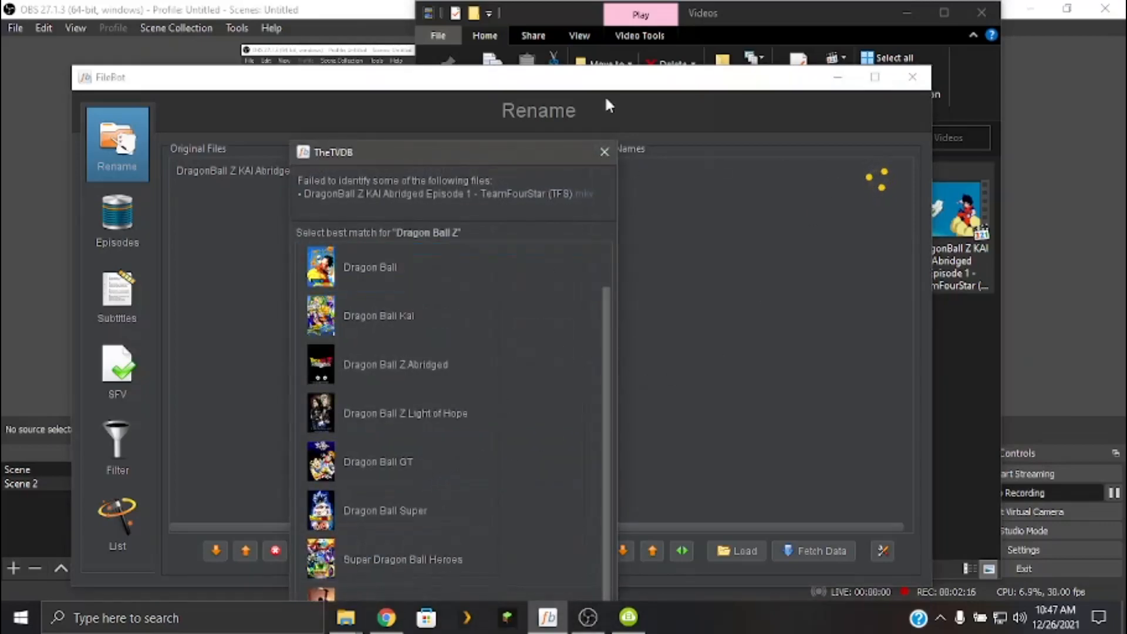
Move the series selection dialog fully into view and skip the best match choice for "Dragon Ball Z".
{"action": "left_click_drag", "start_coordinate": [537, 146], "coordinate": [548, 60]}
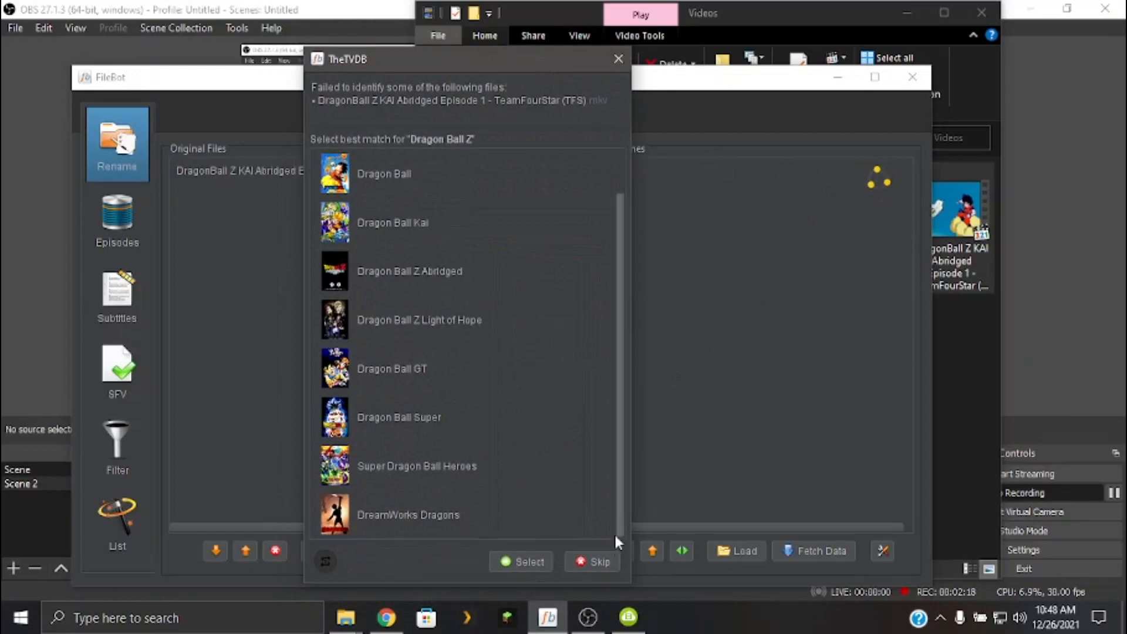
{"action": "left_click", "coordinate": [594, 560]}
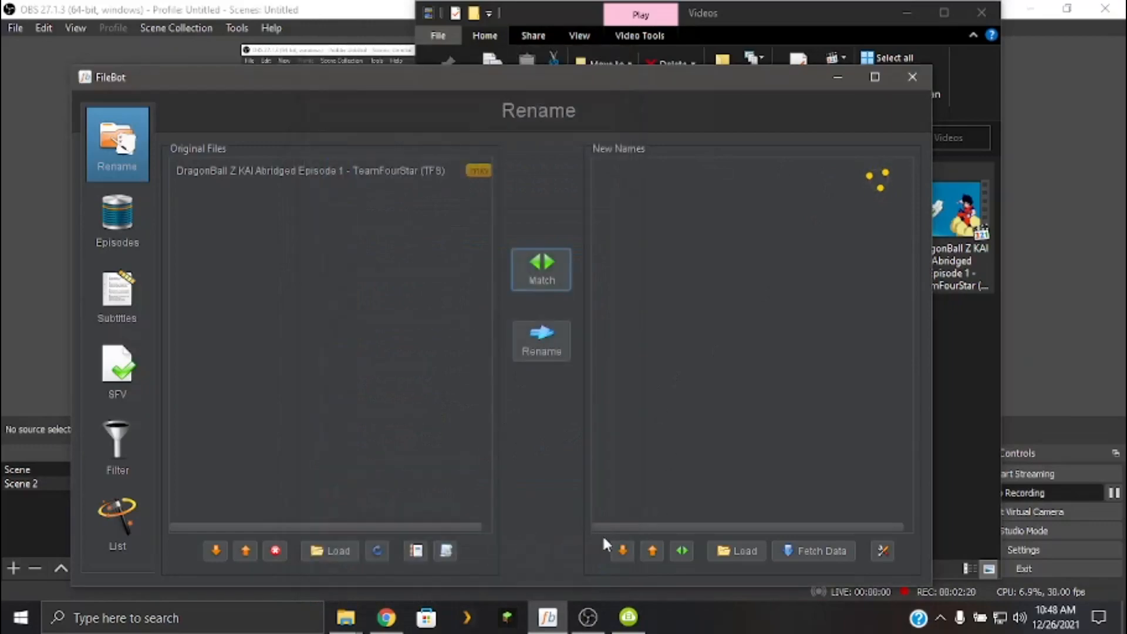
{"action": "left_click", "coordinate": [595, 551]}
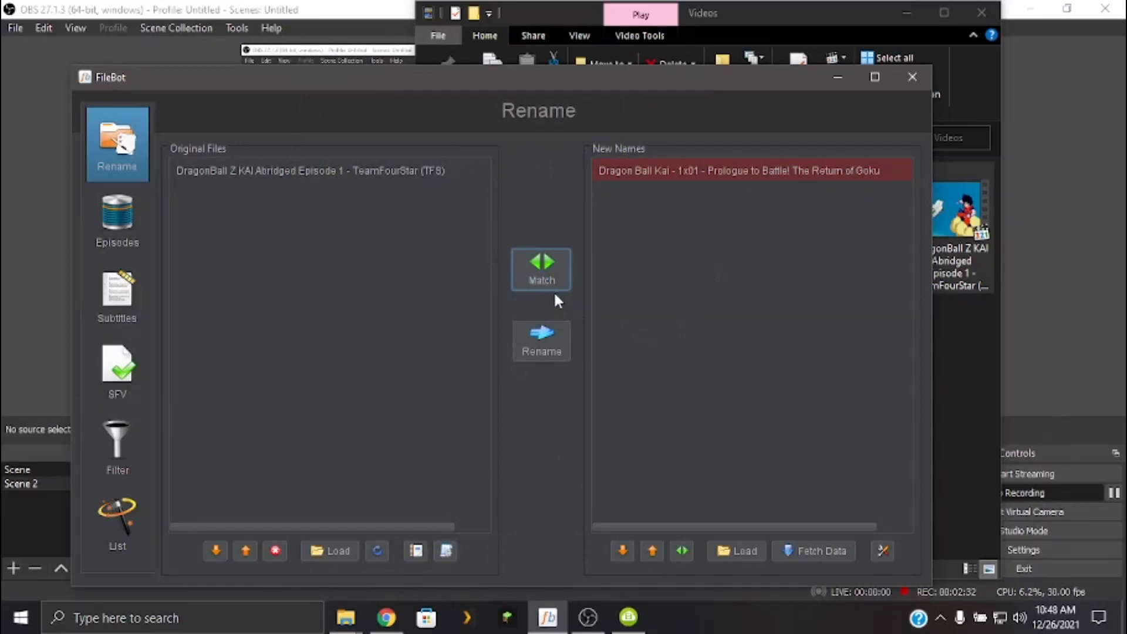
Try fetching TheTVDB episode data, choosing Dragon Ball Z Abridged for "Dragon Ball" and "Dragon Ball Z" and skipping "dragonball z kai abridged".
{"action": "left_click", "coordinate": [790, 552]}
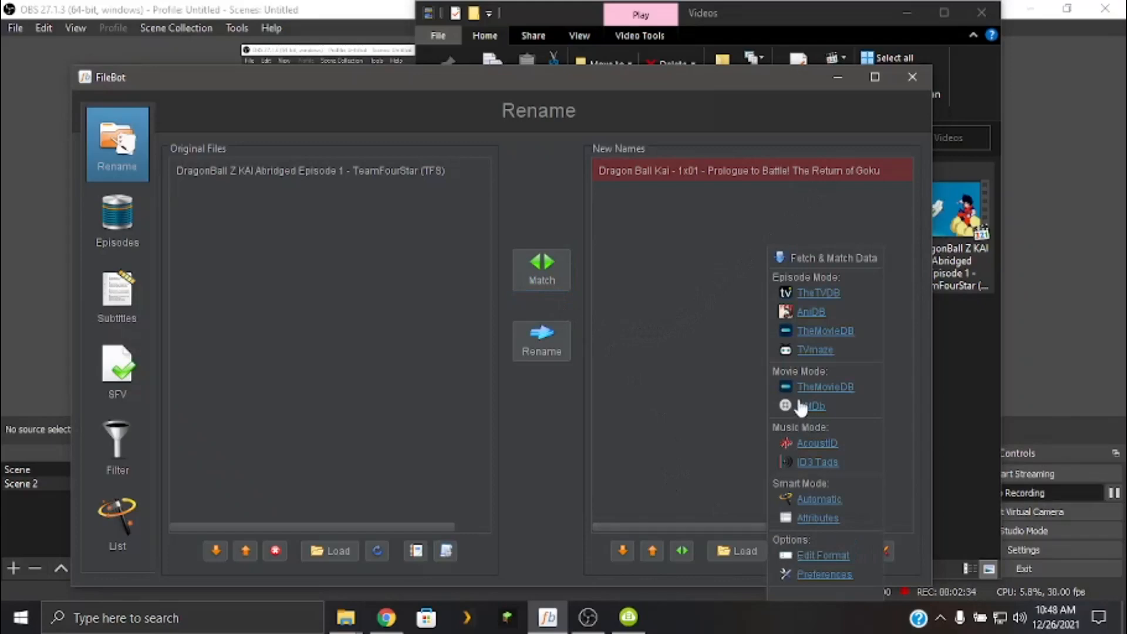
{"action": "left_click", "coordinate": [829, 296]}
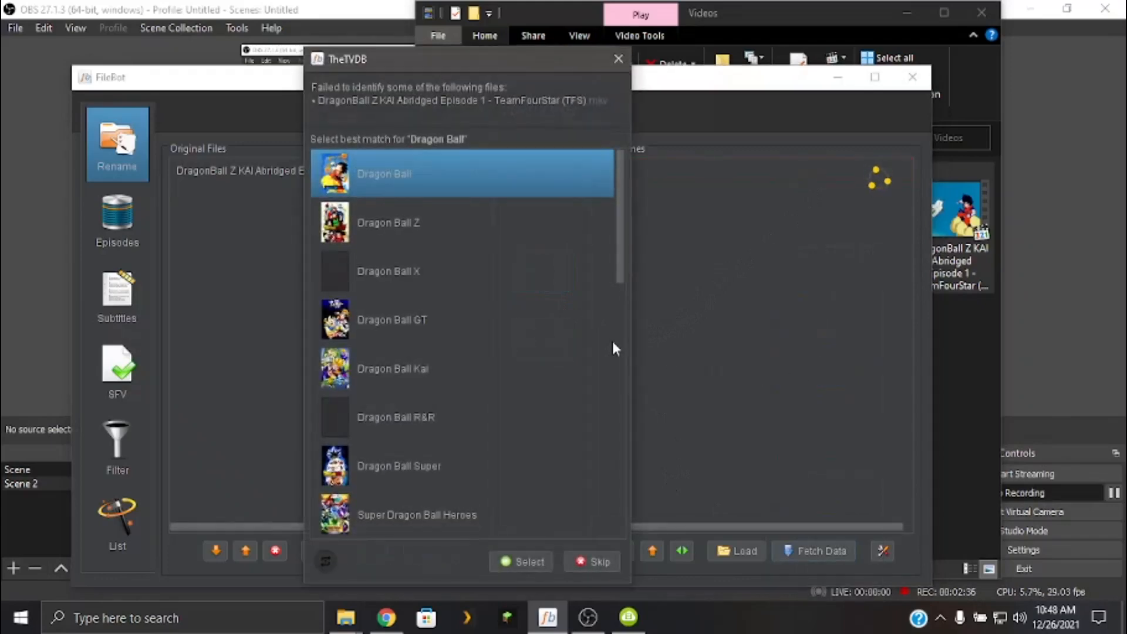
{"action": "scroll", "coordinate": [426, 463], "scroll_direction": "down", "scroll_amount": 3}
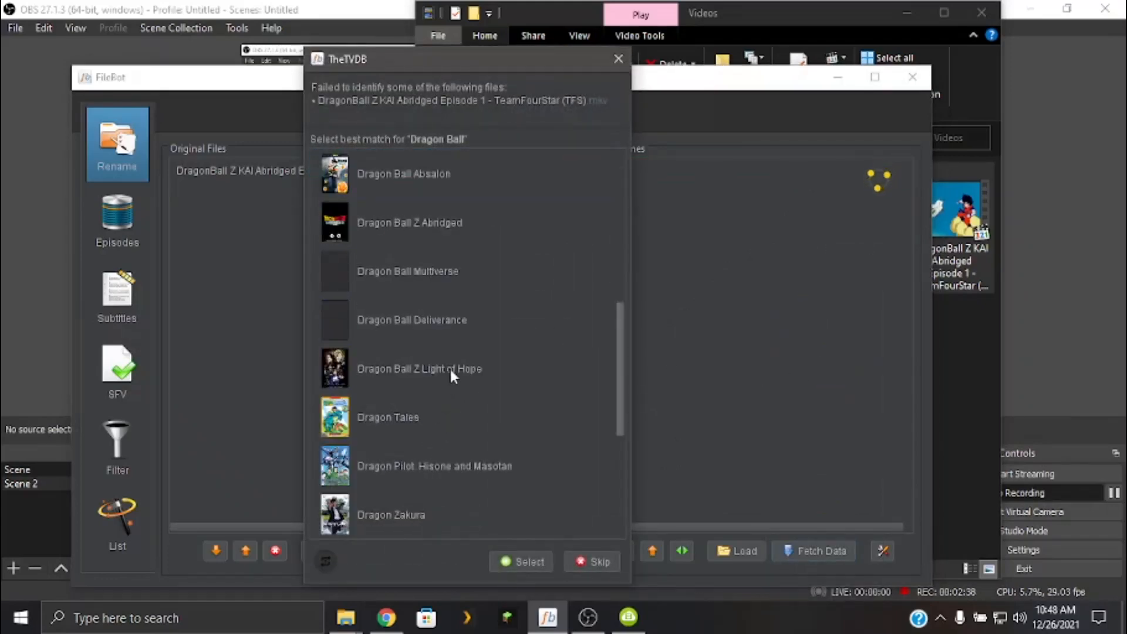
{"action": "left_click", "coordinate": [427, 229]}
{"action": "left_click", "coordinate": [528, 563]}
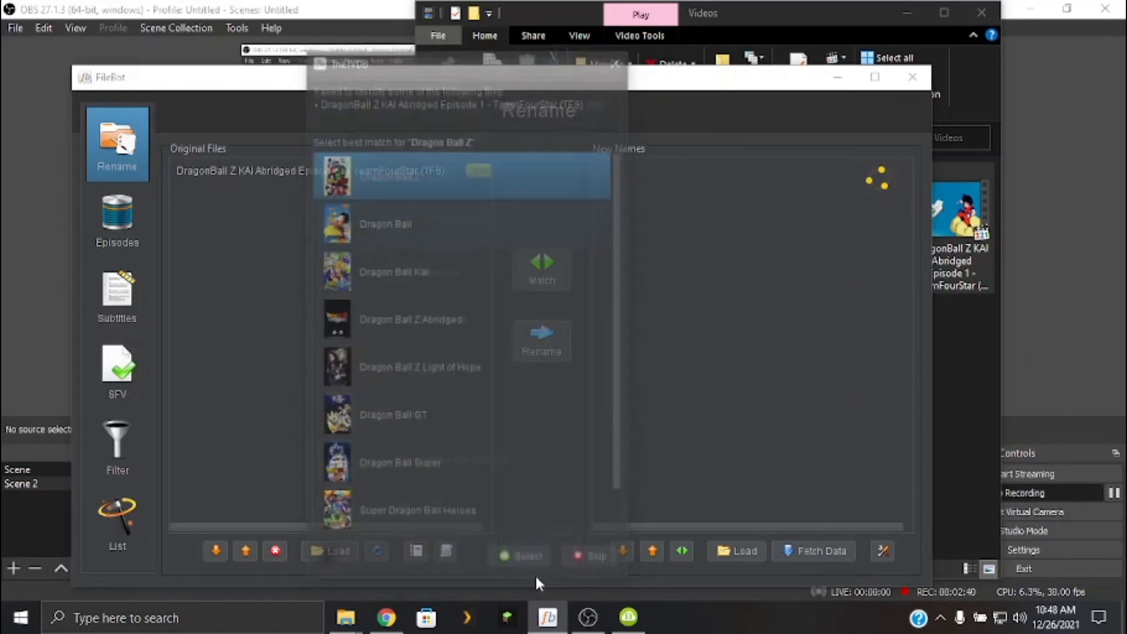
{"action": "left_click", "coordinate": [453, 326]}
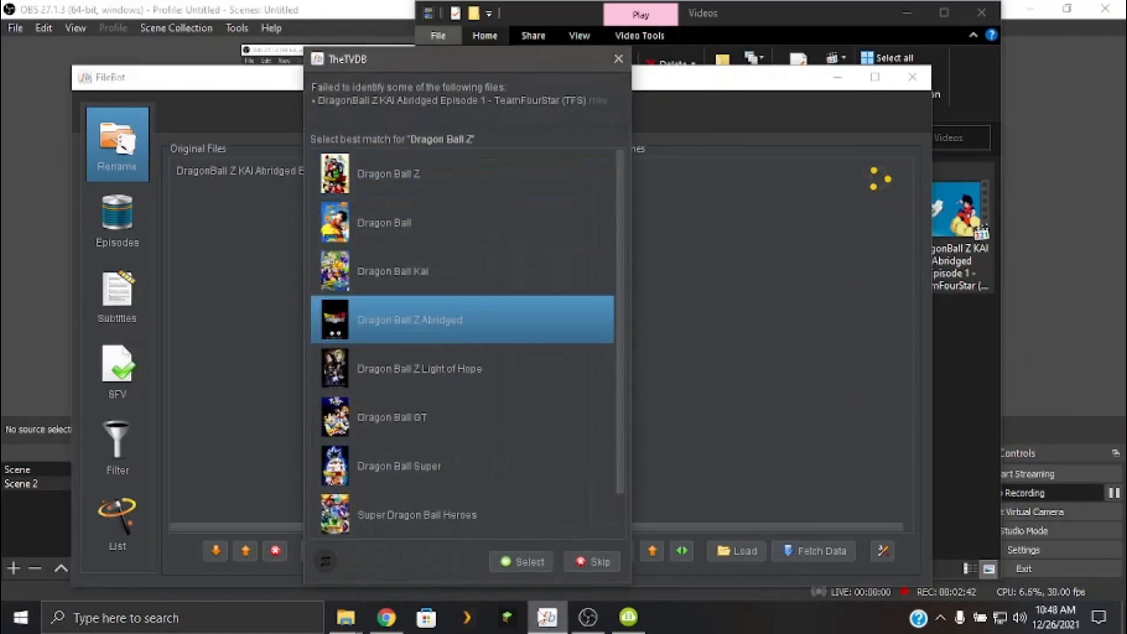
{"action": "left_click", "coordinate": [544, 560]}
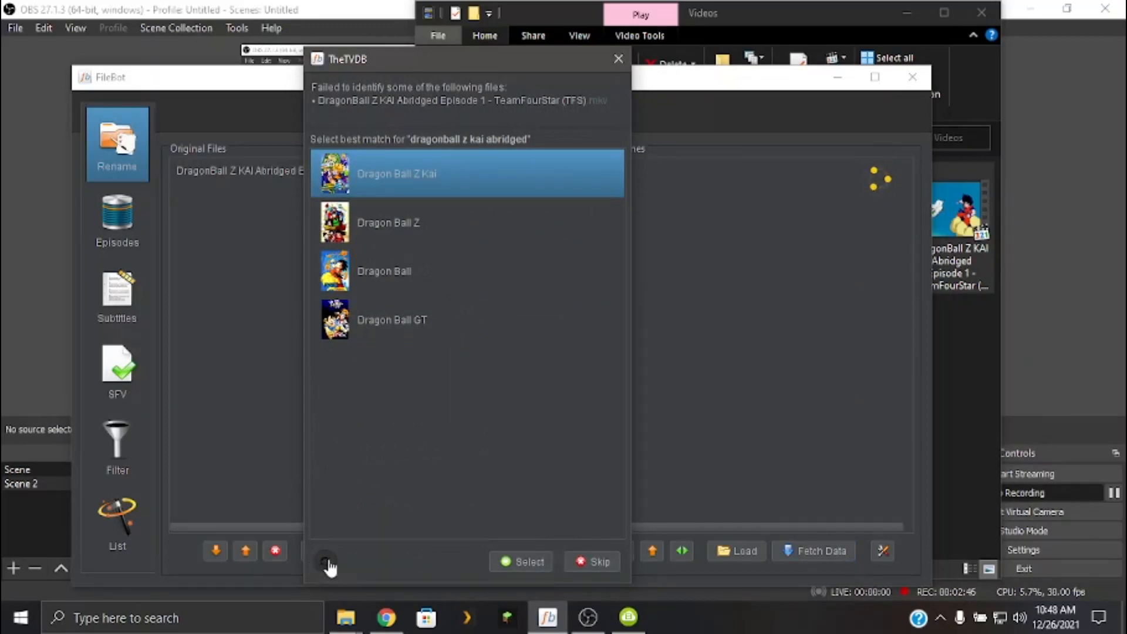
{"action": "left_click", "coordinate": [607, 555]}
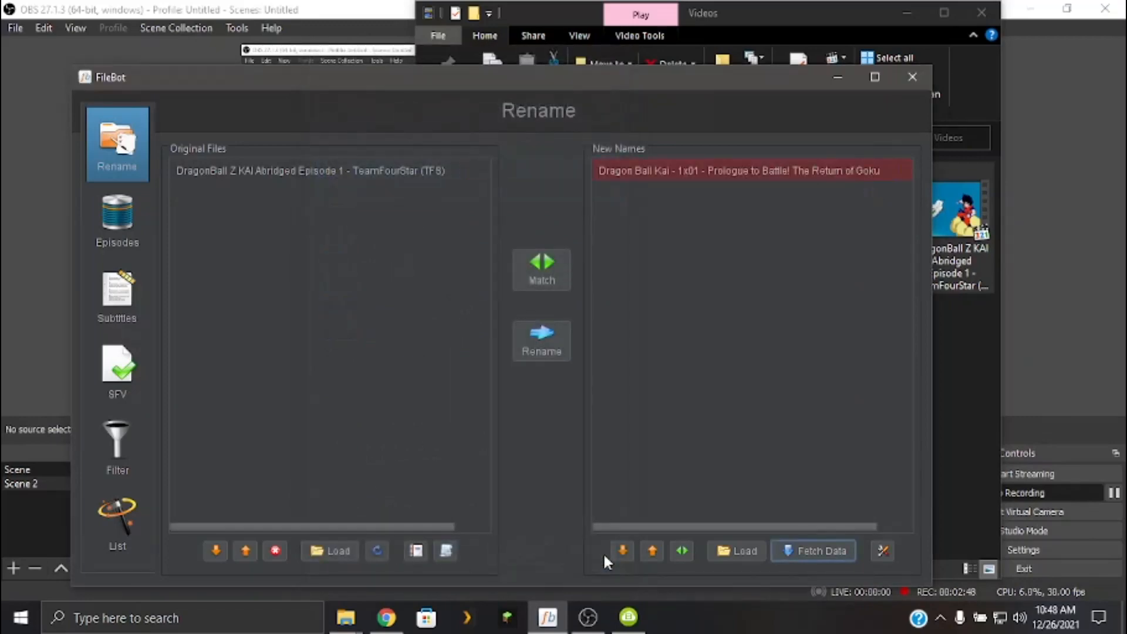
{"action": "left_click", "coordinate": [822, 543]}
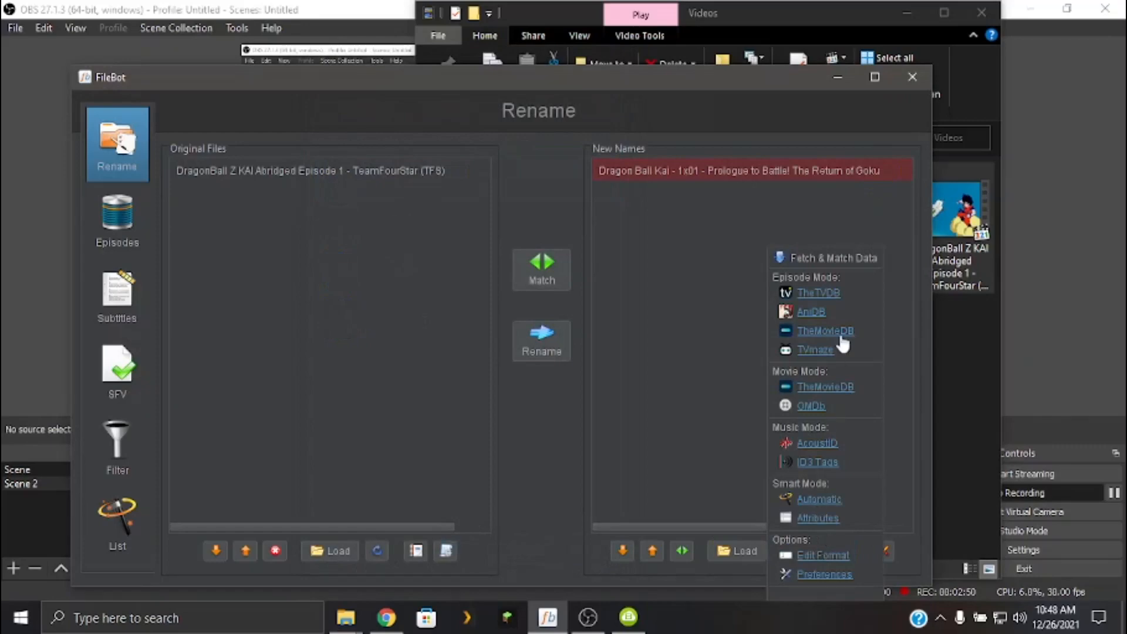
{"action": "left_click", "coordinate": [819, 293]}
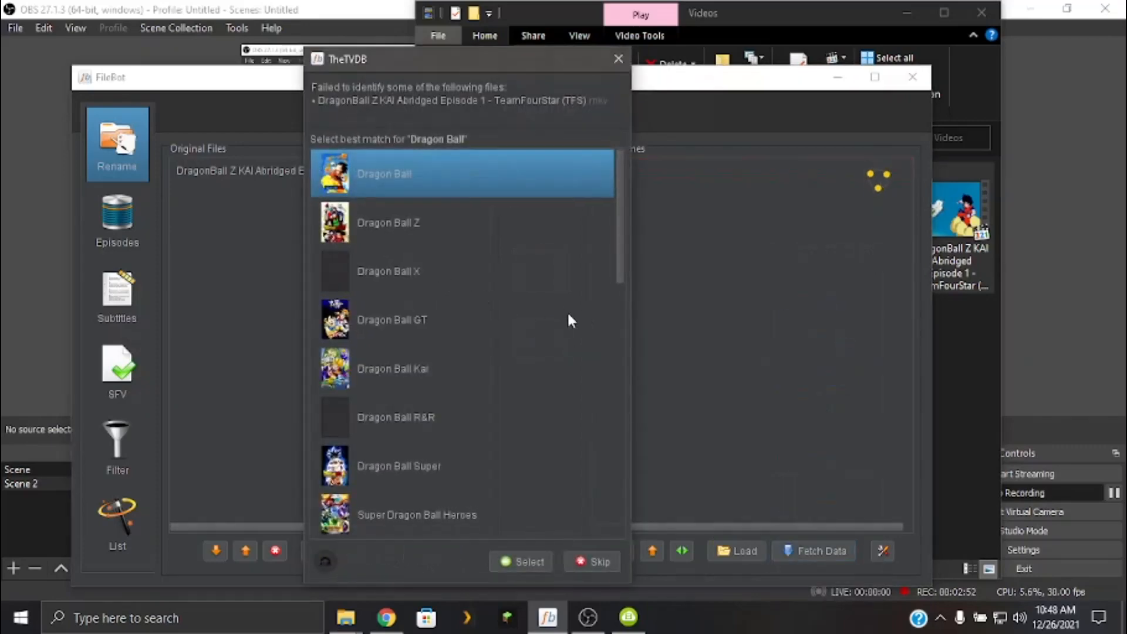
{"action": "scroll", "coordinate": [488, 337], "scroll_direction": "down", "scroll_amount": 3}
{"action": "left_click", "coordinate": [400, 369]}
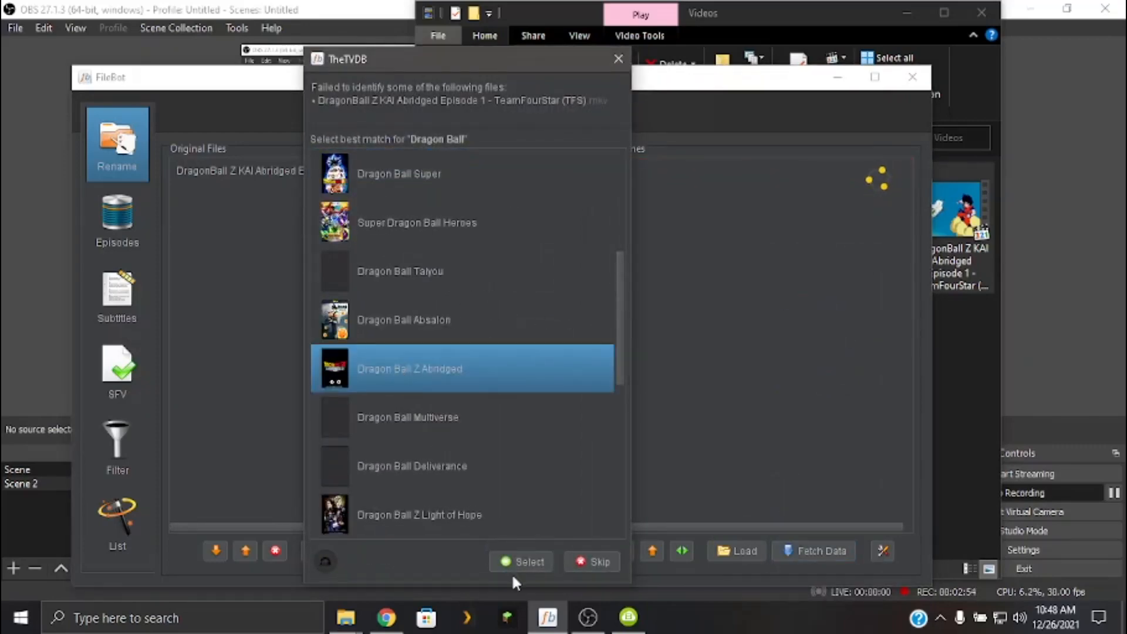
{"action": "left_click", "coordinate": [506, 559]}
{"action": "left_click", "coordinate": [453, 338]}
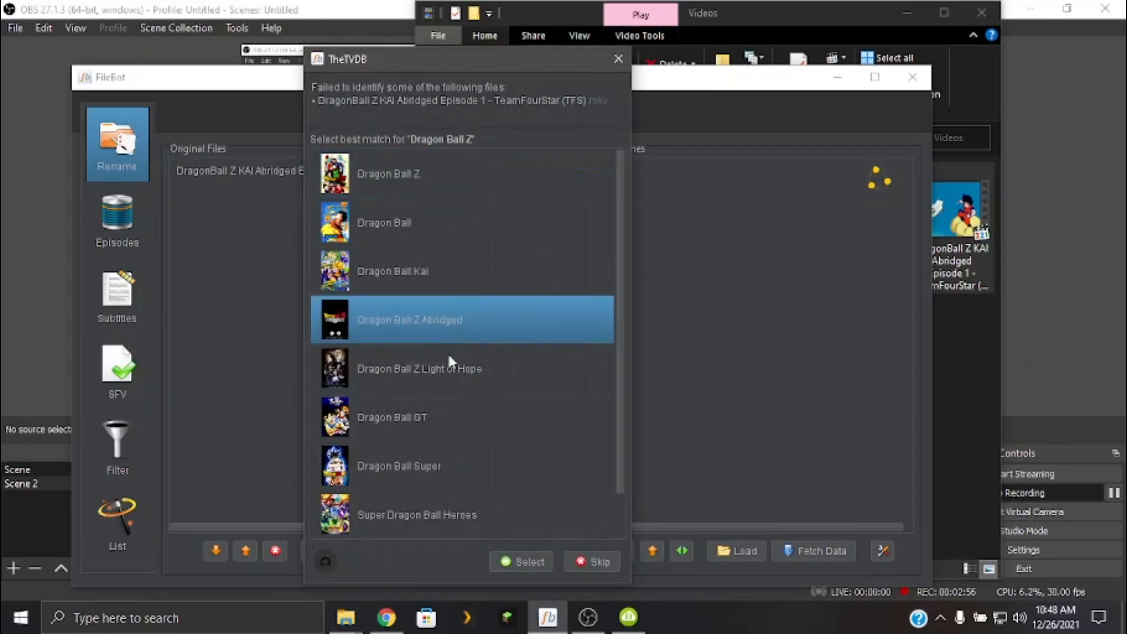
{"action": "left_click", "coordinate": [516, 555]}
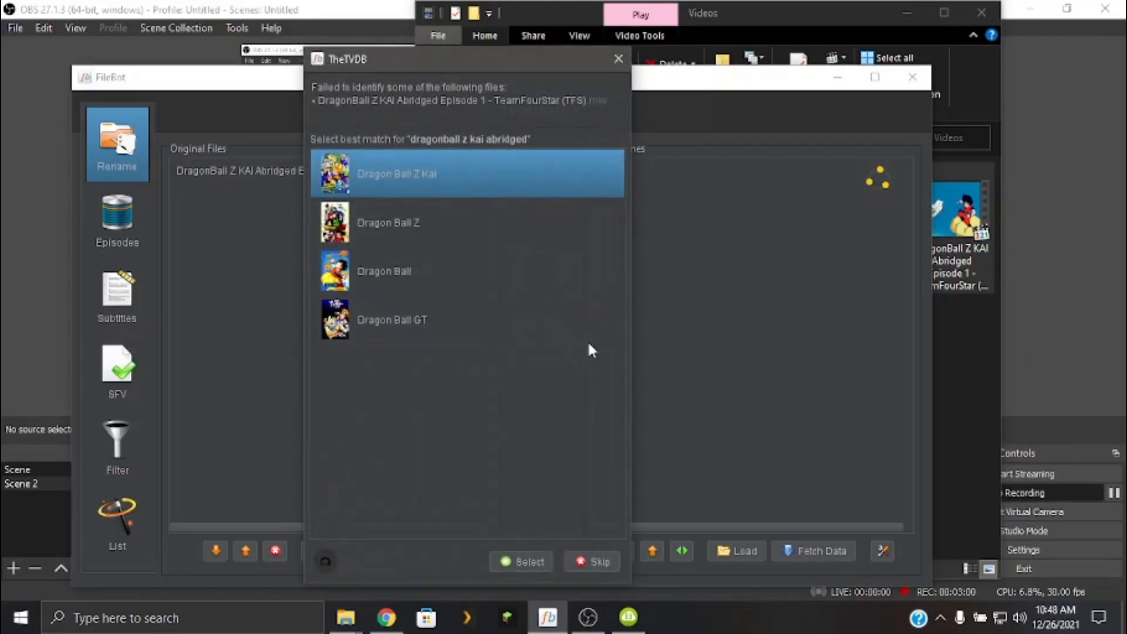
{"action": "mouse_move", "coordinate": [517, 274]}
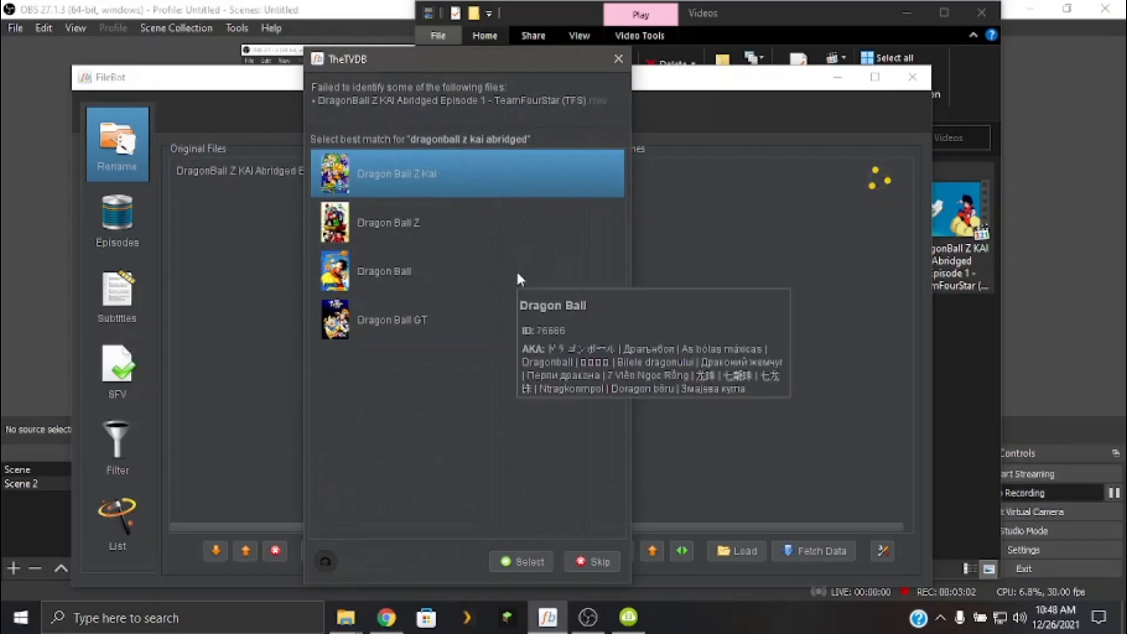
{"action": "left_click", "coordinate": [617, 60]}
Search the TheTVDB episode lists for "Dragon Ball Z a" and select the series Dragon Ball Z Abridged.
{"action": "left_click", "coordinate": [120, 221]}
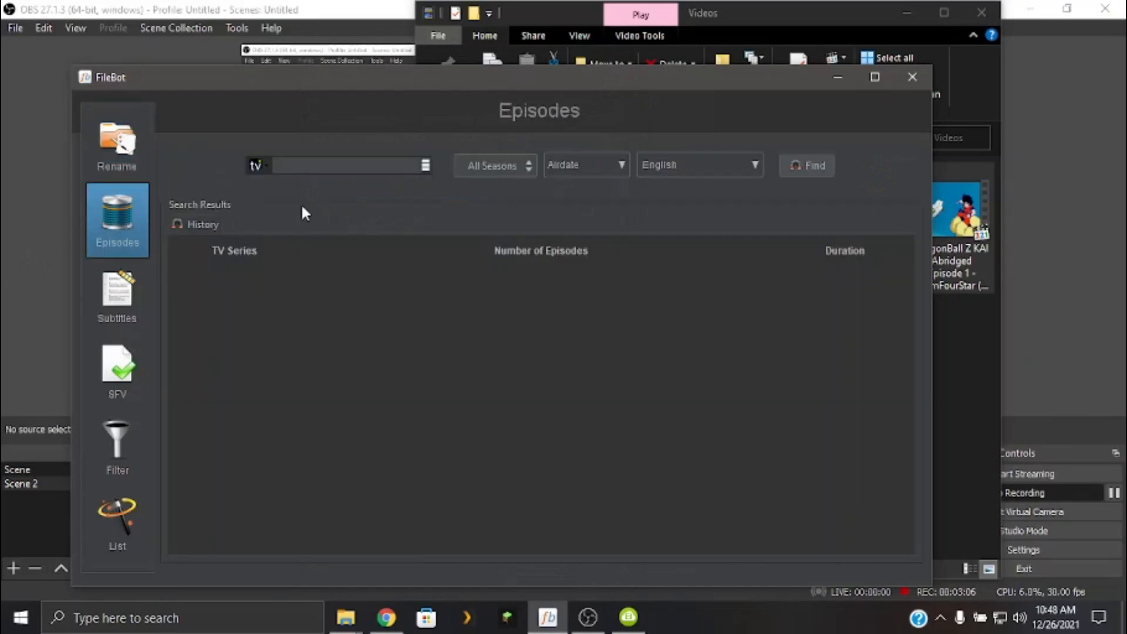
{"action": "type", "text": "Dragon "}
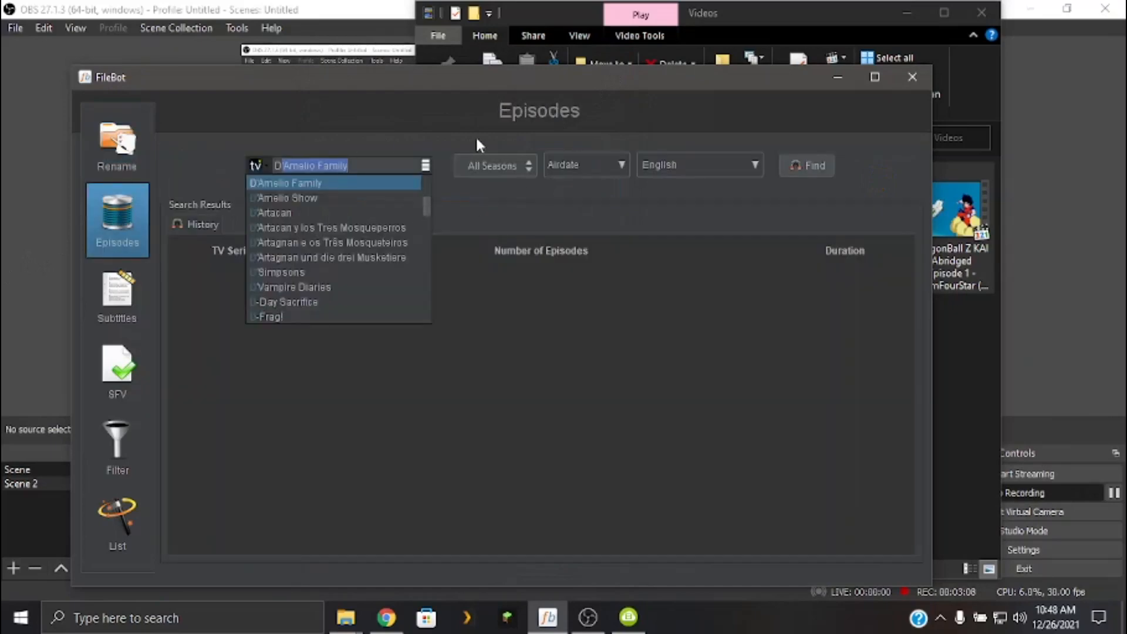
{"action": "type", "text": "B"}
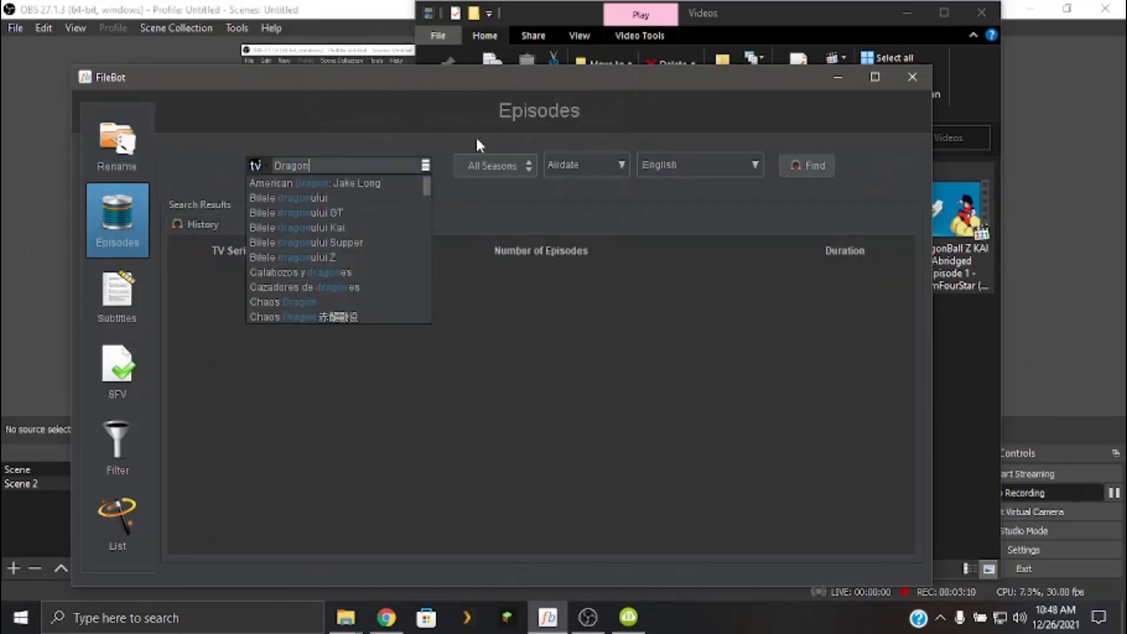
{"action": "type", "text": "a"}
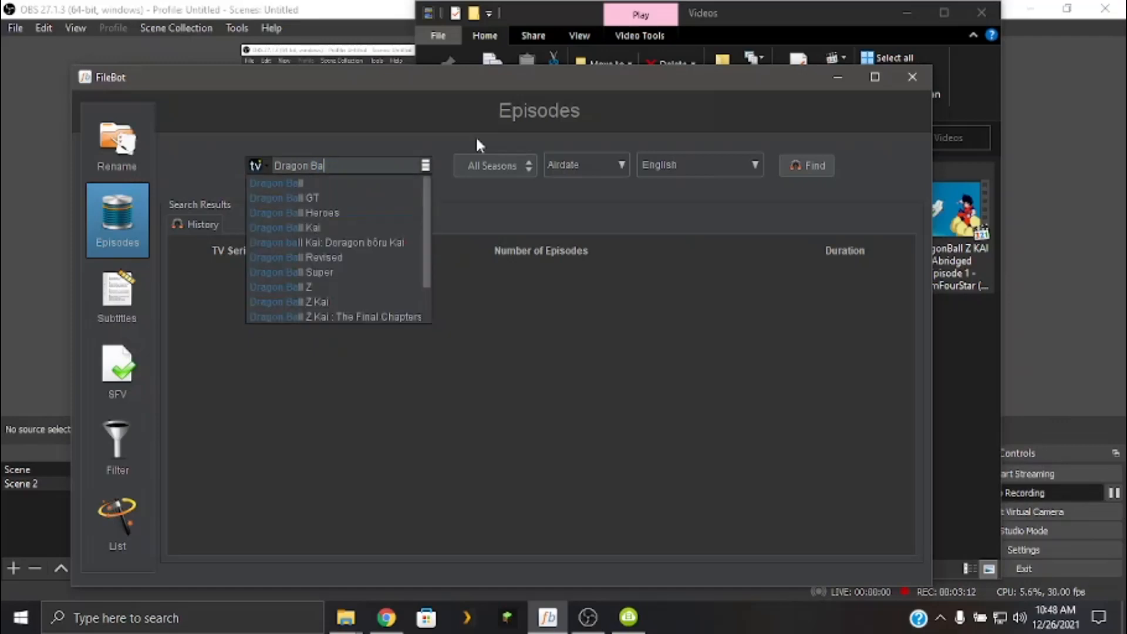
{"action": "type", "text": "ll Z a"}
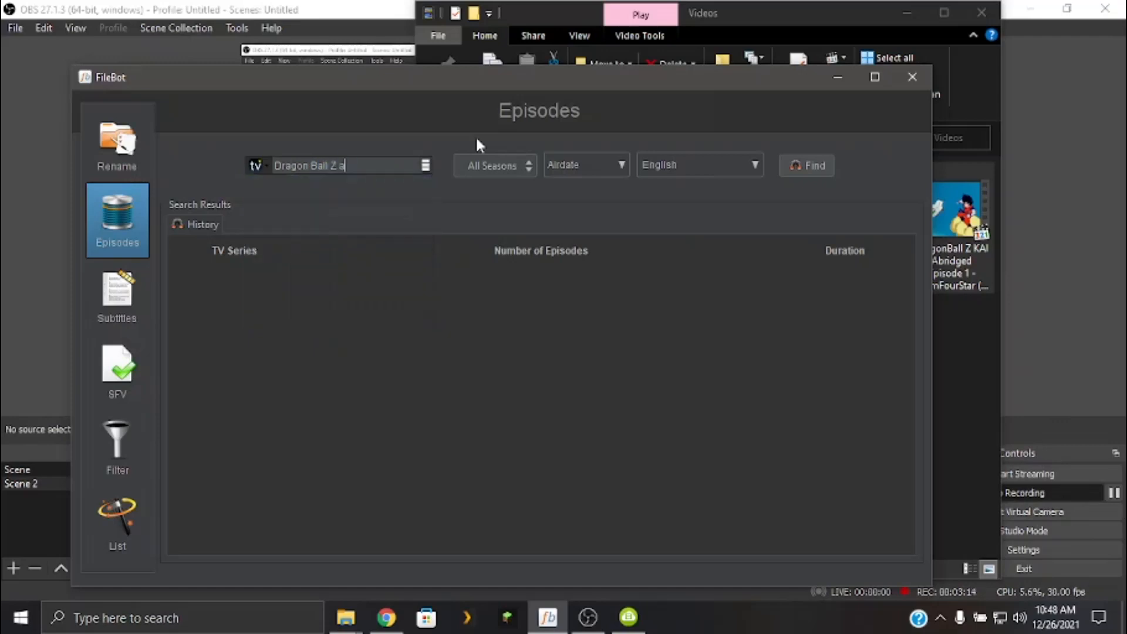
{"action": "key", "text": "Return"}
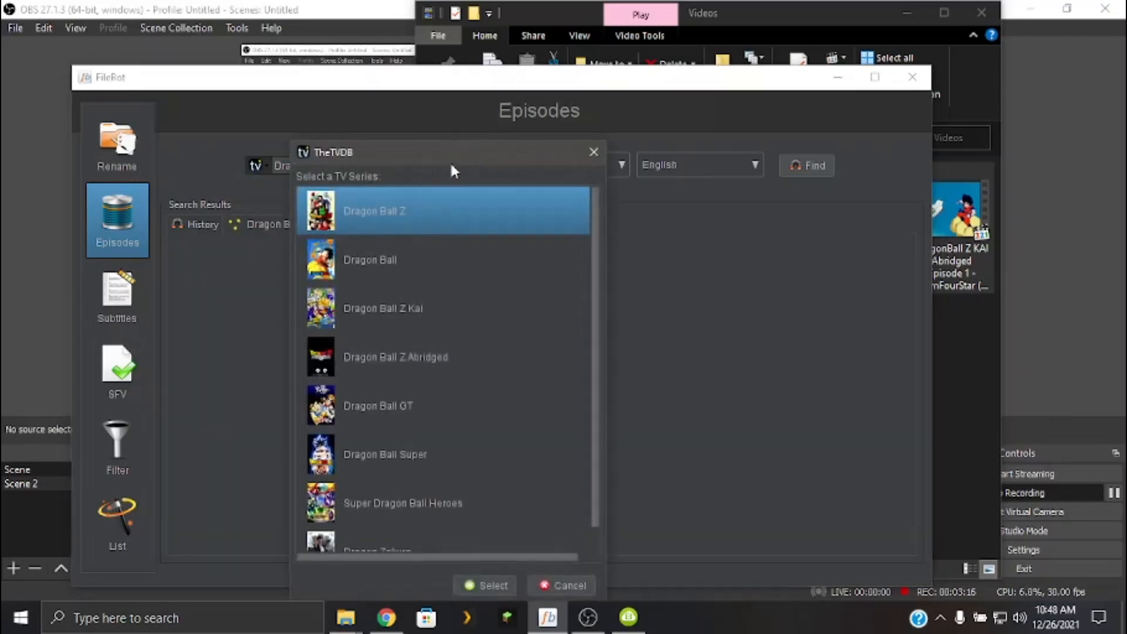
{"action": "double_click", "coordinate": [436, 351]}
Send Special 101, "DragonBall Z Kai Abridged Episode 1: Then Who Was Monkey?", from the episode list to the Rename new names.
{"action": "scroll", "coordinate": [660, 290], "scroll_direction": "down", "scroll_amount": 15}
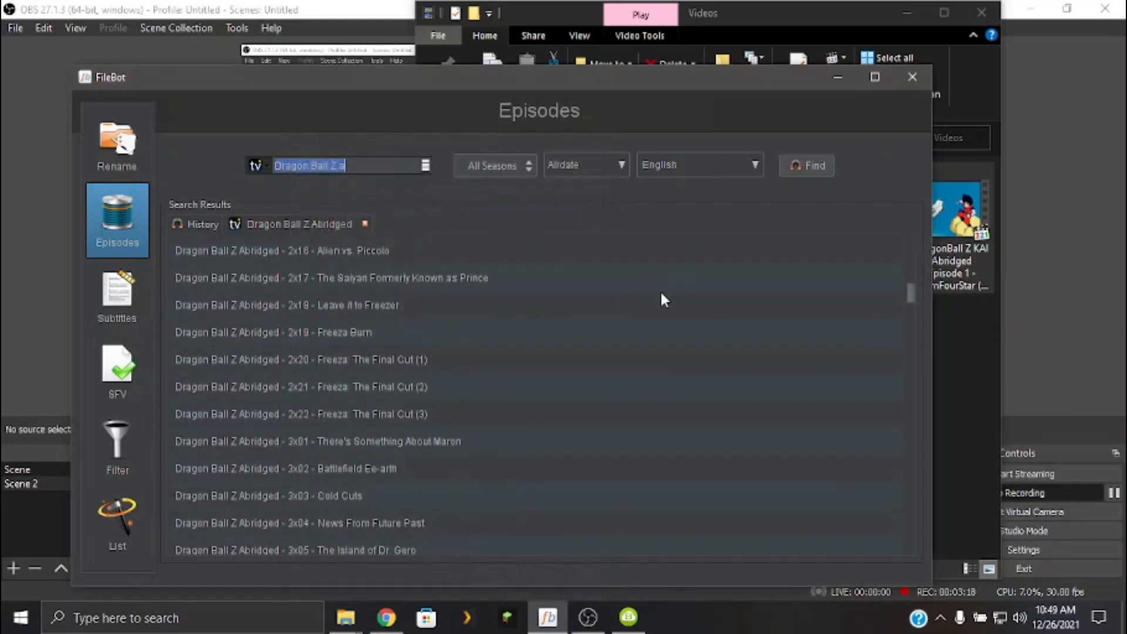
{"action": "scroll", "coordinate": [698, 320], "scroll_direction": "down", "scroll_amount": 15}
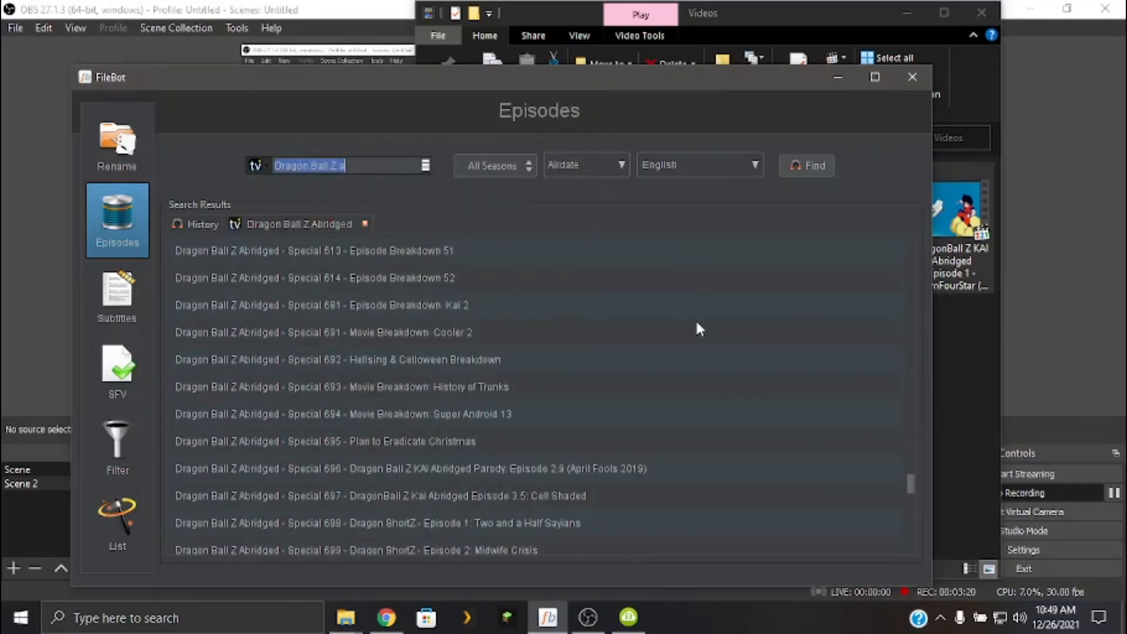
{"action": "scroll", "coordinate": [699, 323], "scroll_direction": "up", "scroll_amount": 5}
{"action": "scroll", "coordinate": [697, 321], "scroll_direction": "up", "scroll_amount": 10}
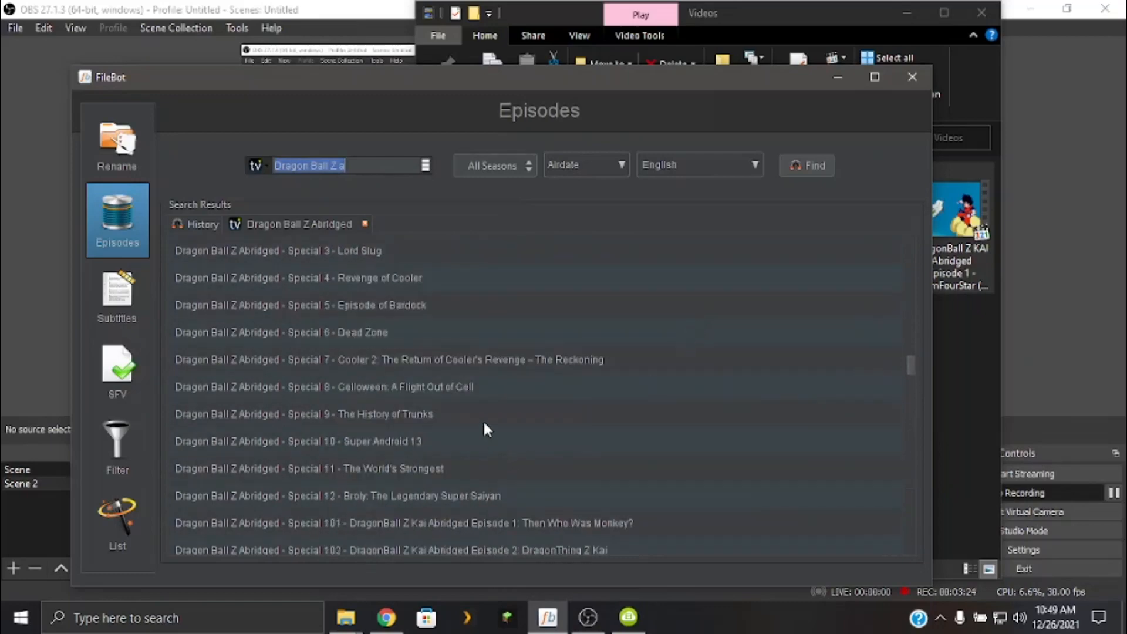
{"action": "scroll", "coordinate": [487, 423], "scroll_direction": "down", "scroll_amount": 1}
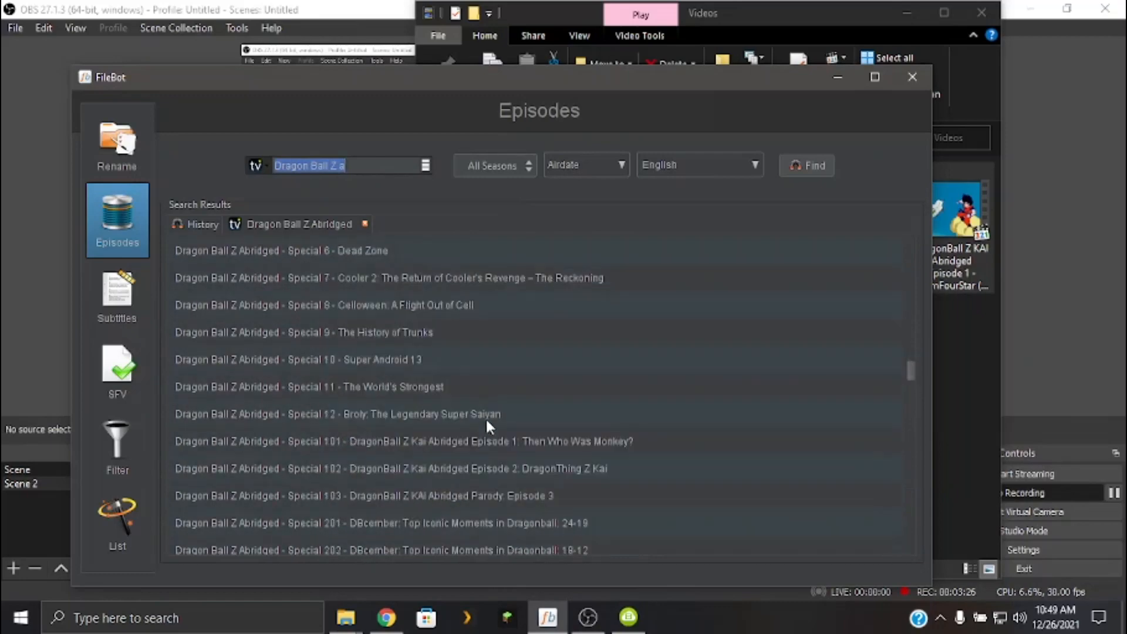
{"action": "left_click", "coordinate": [549, 440]}
{"action": "right_click", "coordinate": [548, 443]}
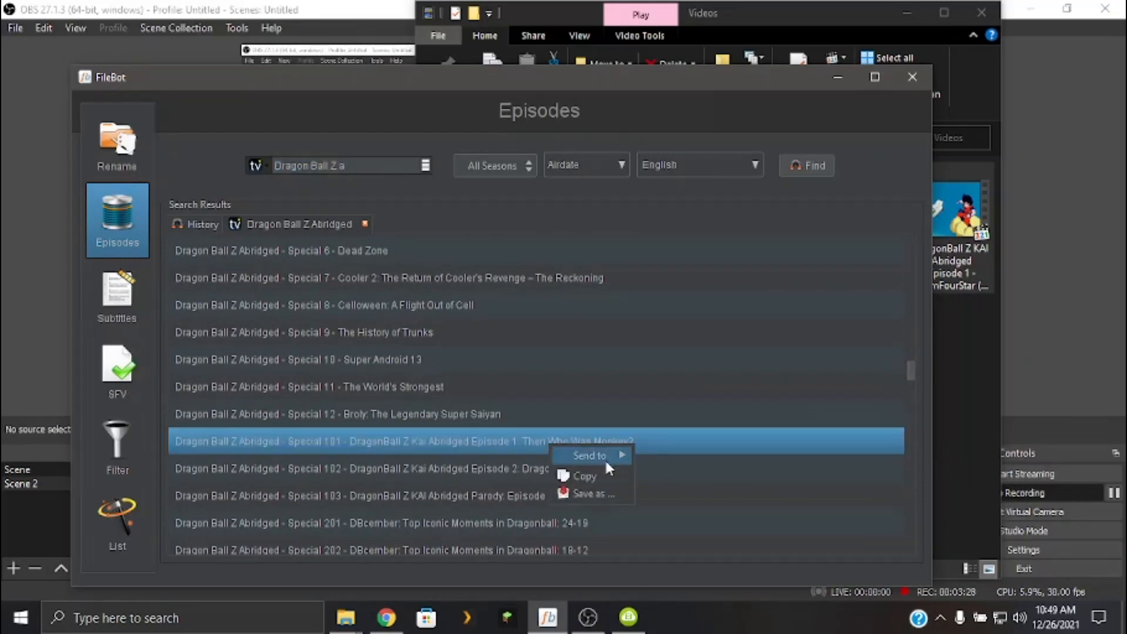
{"action": "mouse_move", "coordinate": [604, 458]}
{"action": "left_click", "coordinate": [676, 472]}
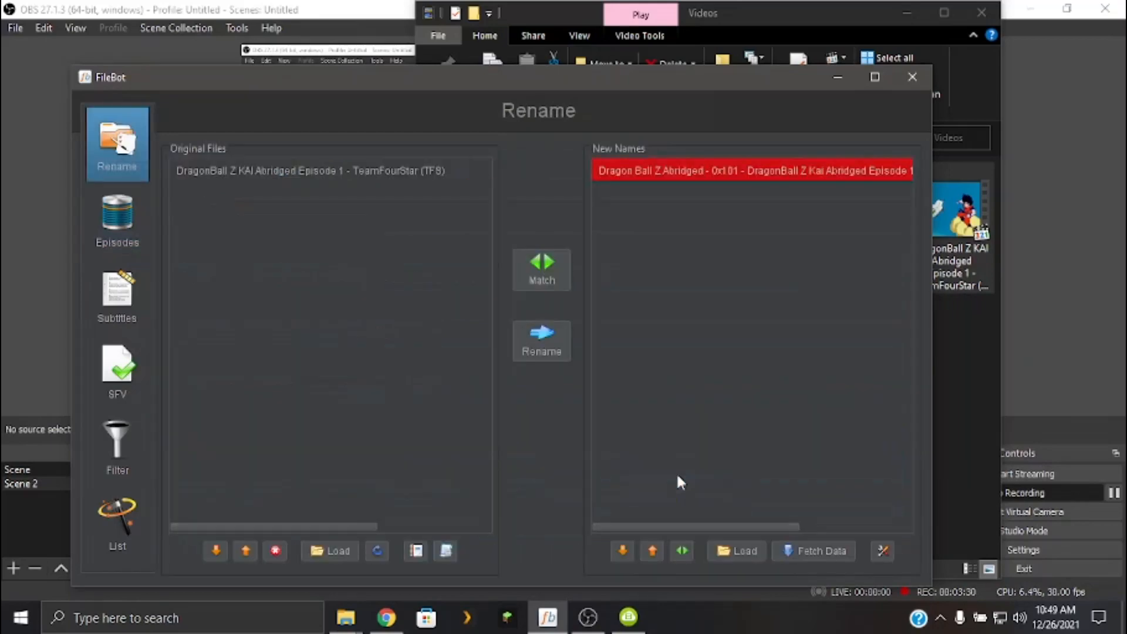
Rename the original file to the episode name, removing the invalid characters from it, and close the renaming program.
{"action": "left_click", "coordinate": [534, 341]}
{"action": "left_click", "coordinate": [652, 360]}
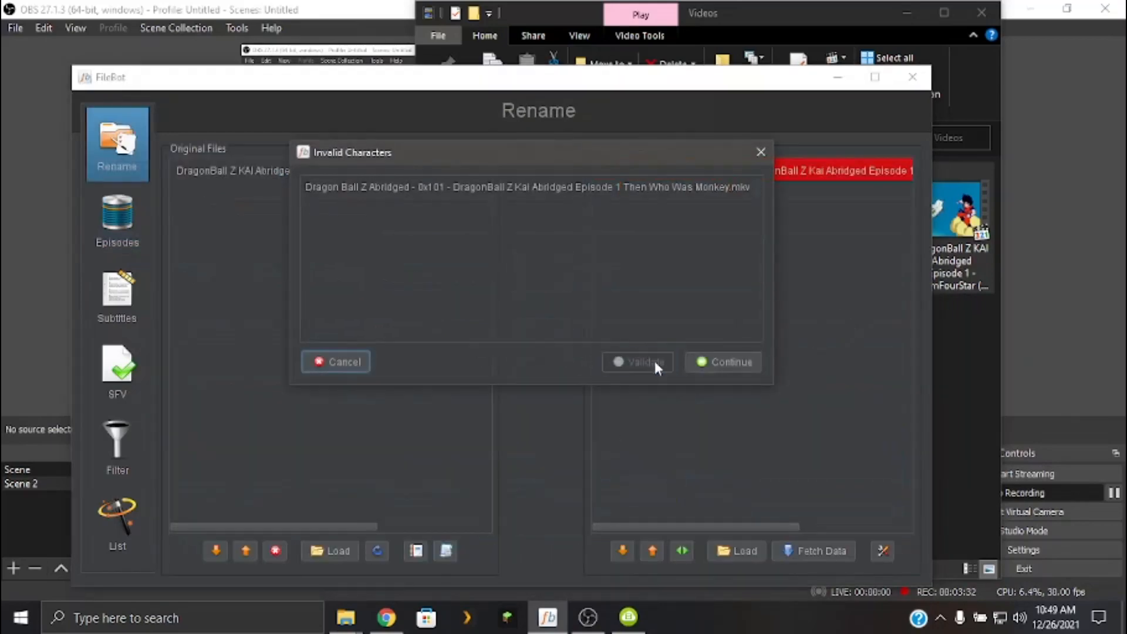
{"action": "left_click", "coordinate": [705, 360]}
{"action": "left_click", "coordinate": [912, 76]}
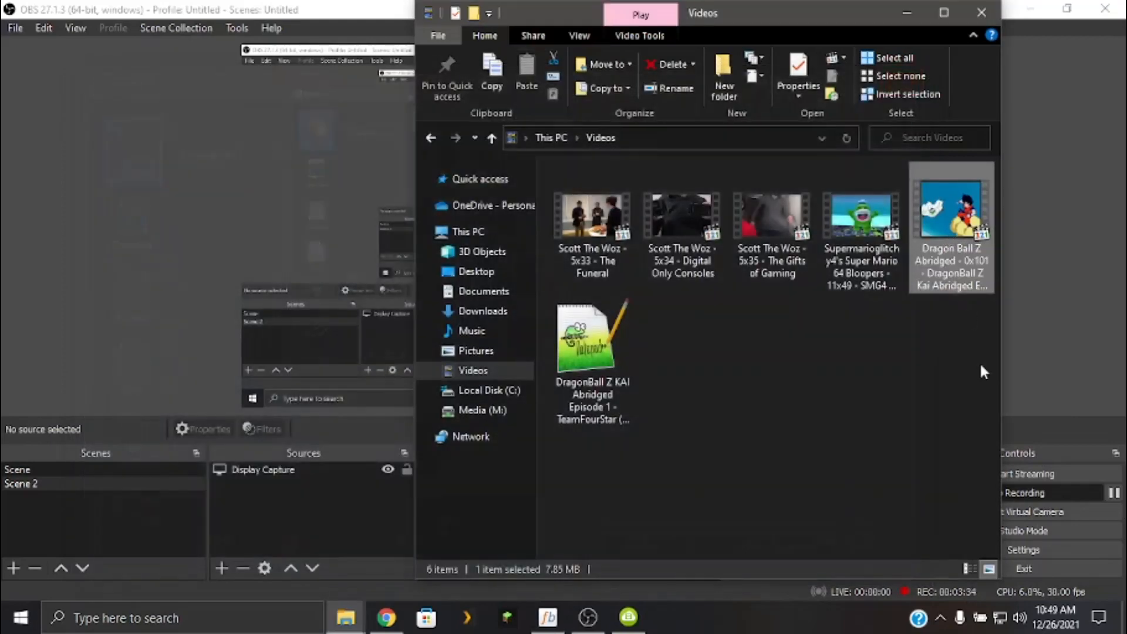
Delete the renamed Dragon Ball Z Abridged video and its leftover subtitle file from the Videos folder.
{"action": "left_click_drag", "start_coordinate": [977, 342], "coordinate": [941, 173]}
{"action": "key", "text": "Delete"}
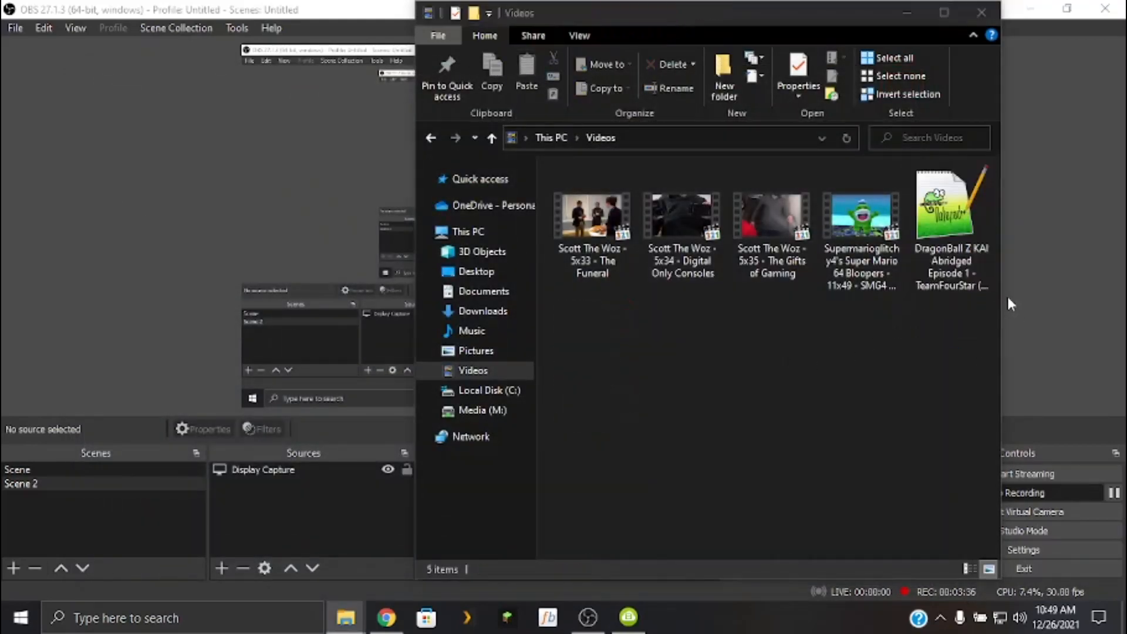
{"action": "left_click", "coordinate": [939, 247]}
{"action": "key", "text": "Delete"}
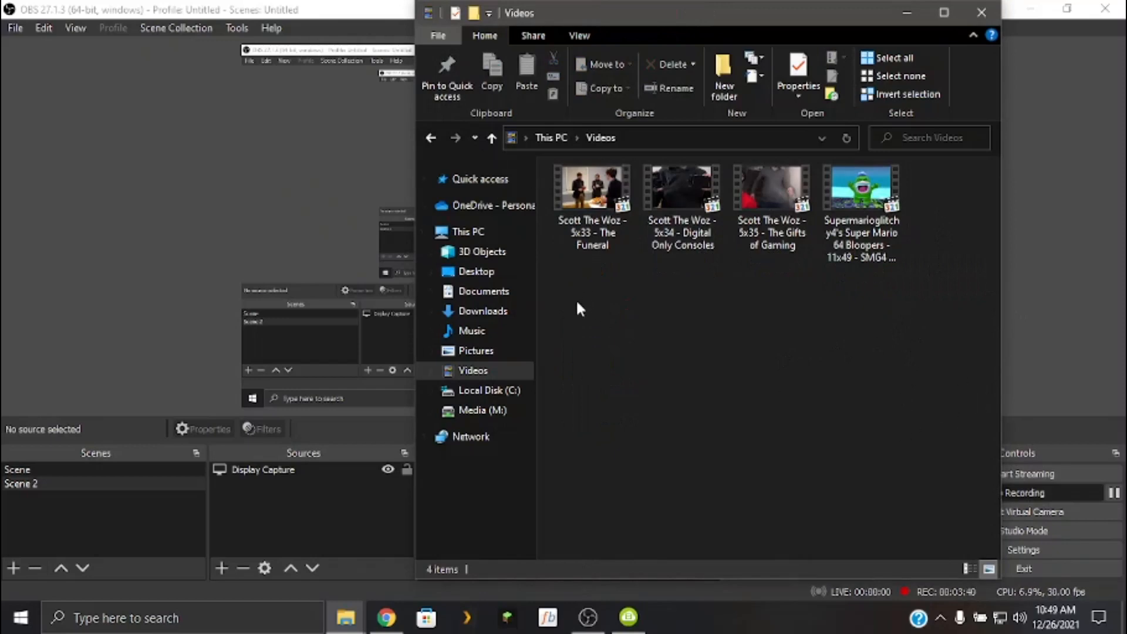
Switch to the Plex folder, launch MakeMKV from its shortcut, and bring the MakeMKV window to the front.
{"action": "left_click_drag", "start_coordinate": [577, 304], "coordinate": [810, 360]}
{"action": "left_click", "coordinate": [346, 617]}
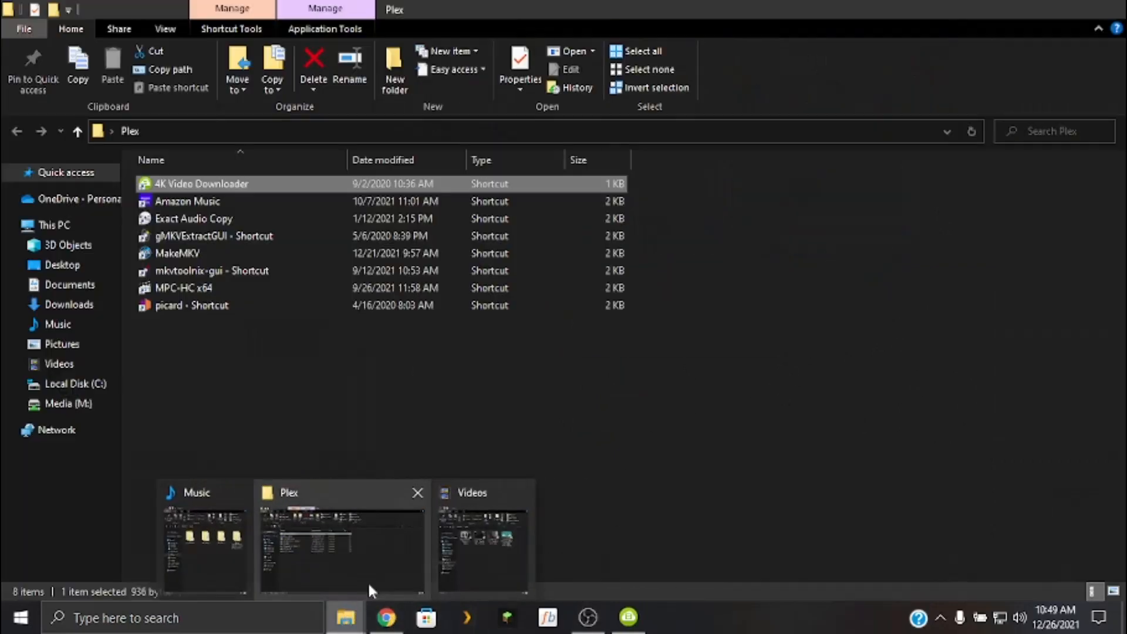
{"action": "left_click", "coordinate": [368, 582]}
{"action": "double_click", "coordinate": [198, 256]}
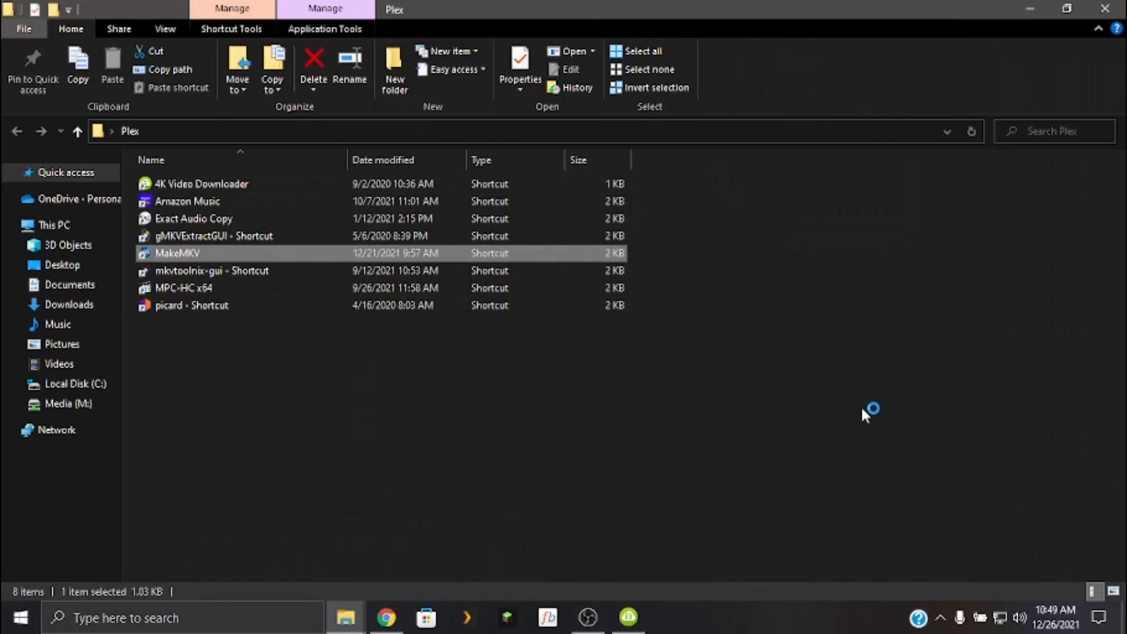
{"action": "left_click", "coordinate": [600, 625]}
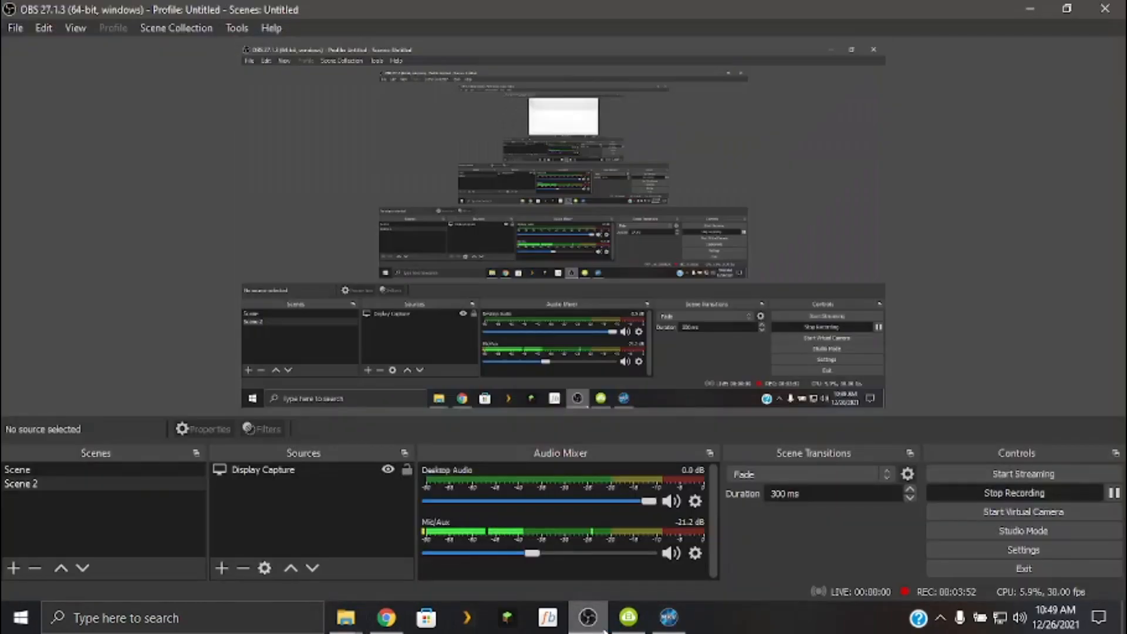
{"action": "left_click", "coordinate": [663, 627]}
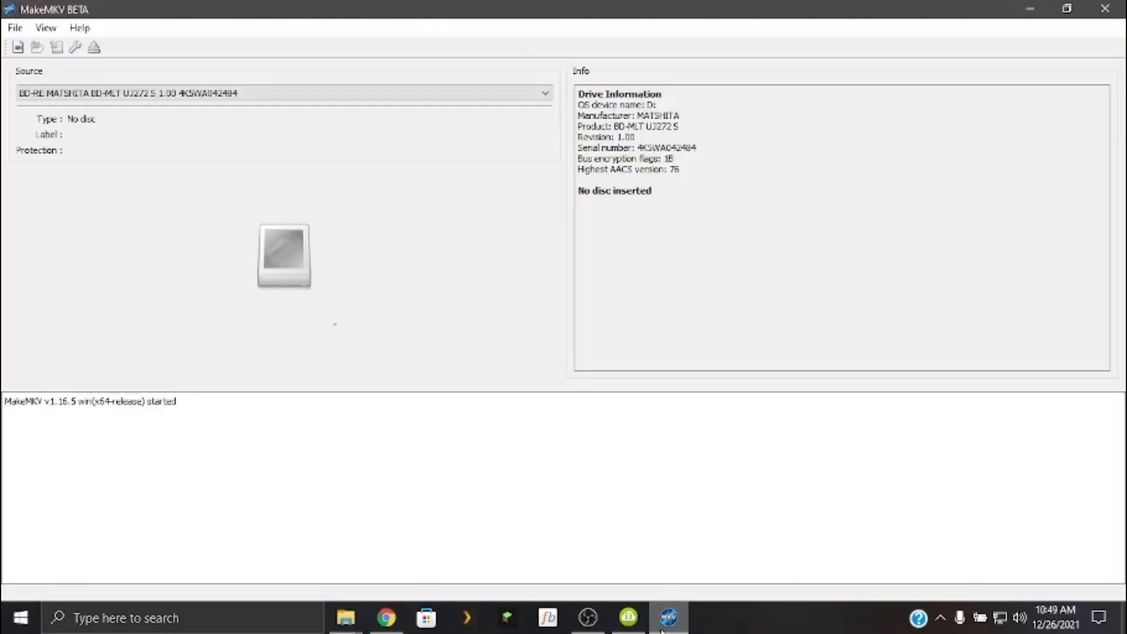
View the MakeMKV version and licence information, then dismiss it.
{"action": "left_click", "coordinate": [181, 88]}
{"action": "left_click", "coordinate": [181, 88]}
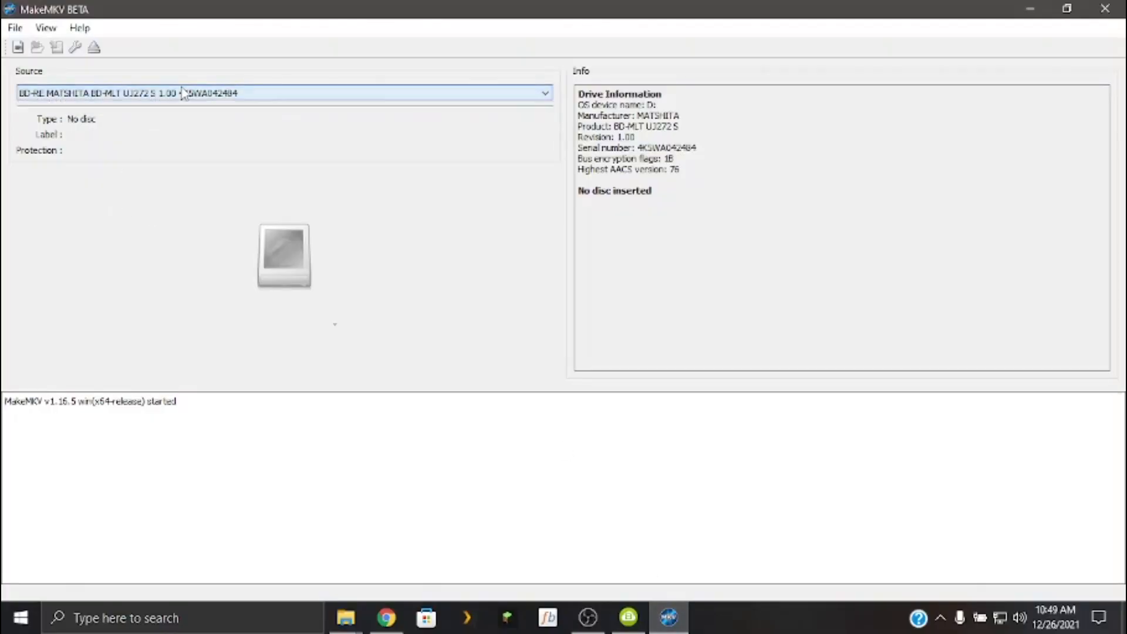
{"action": "left_click", "coordinate": [79, 28]}
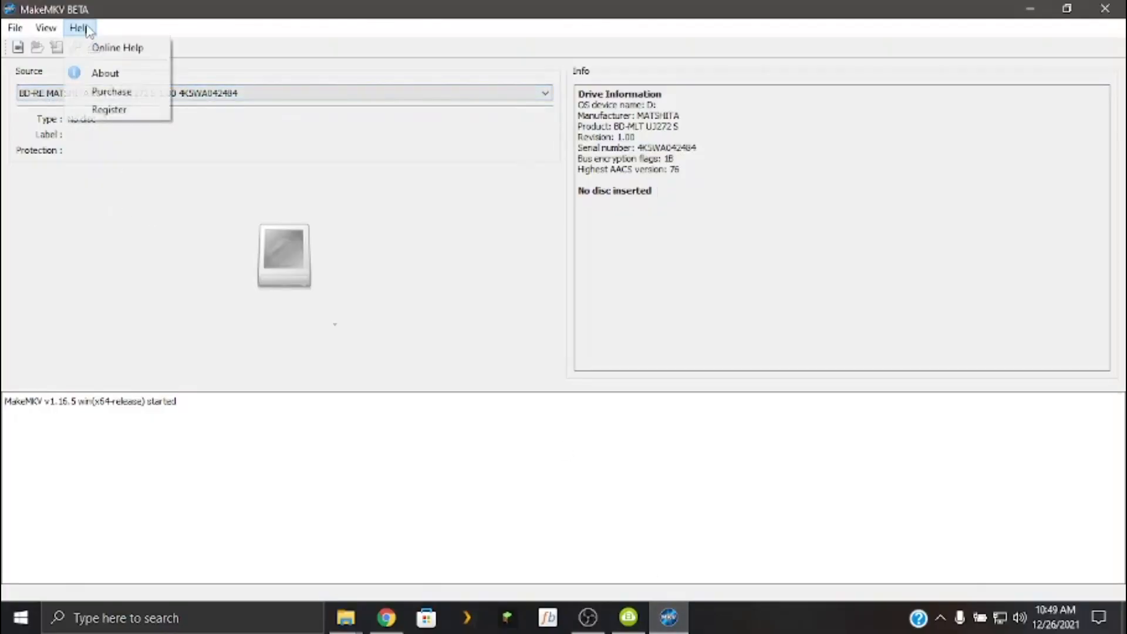
{"action": "left_click", "coordinate": [126, 45]}
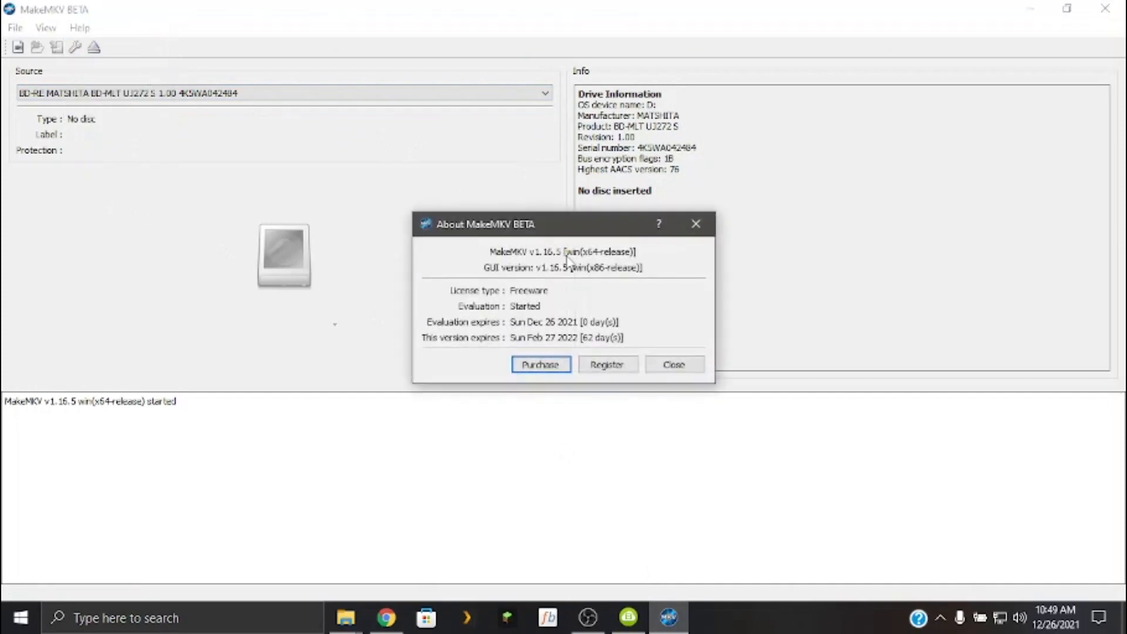
{"action": "left_click", "coordinate": [695, 224]}
Open the MakeMKV purchase page in the browser, read it, and follow its order page link to the checkout.
{"action": "left_click", "coordinate": [81, 29]}
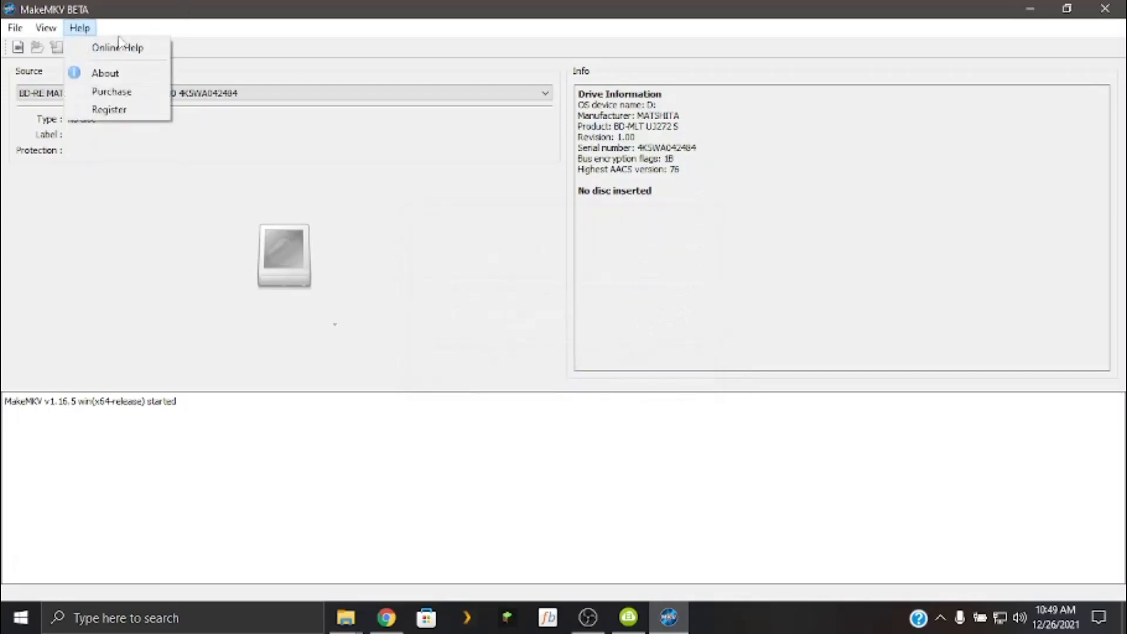
{"action": "left_click", "coordinate": [111, 92]}
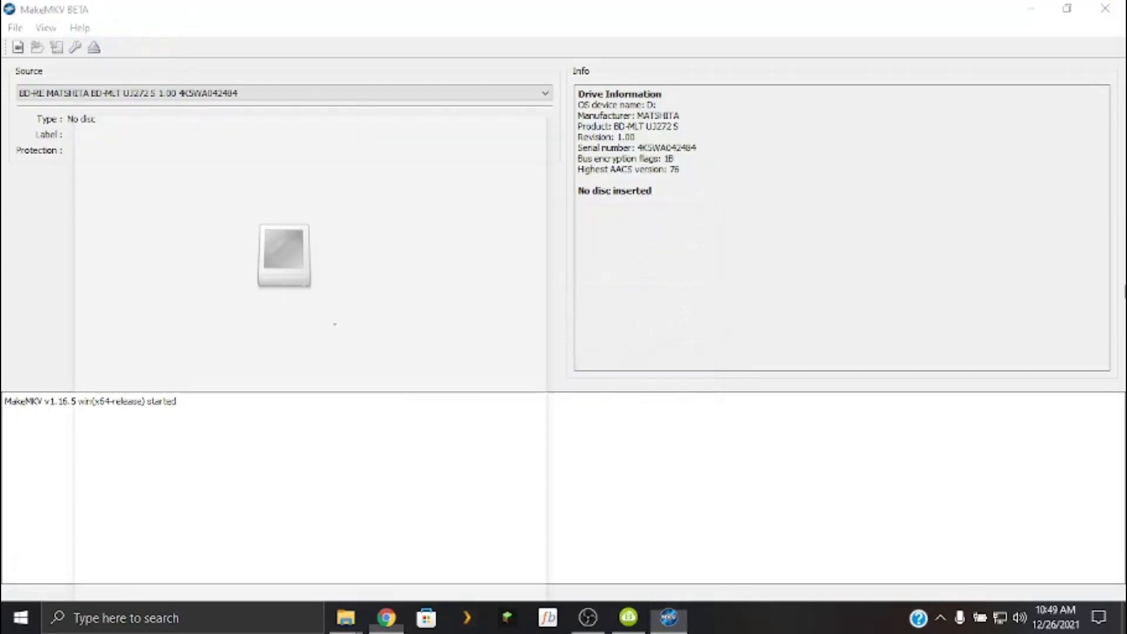
{"action": "scroll", "coordinate": [511, 405], "scroll_direction": "down", "scroll_amount": 2}
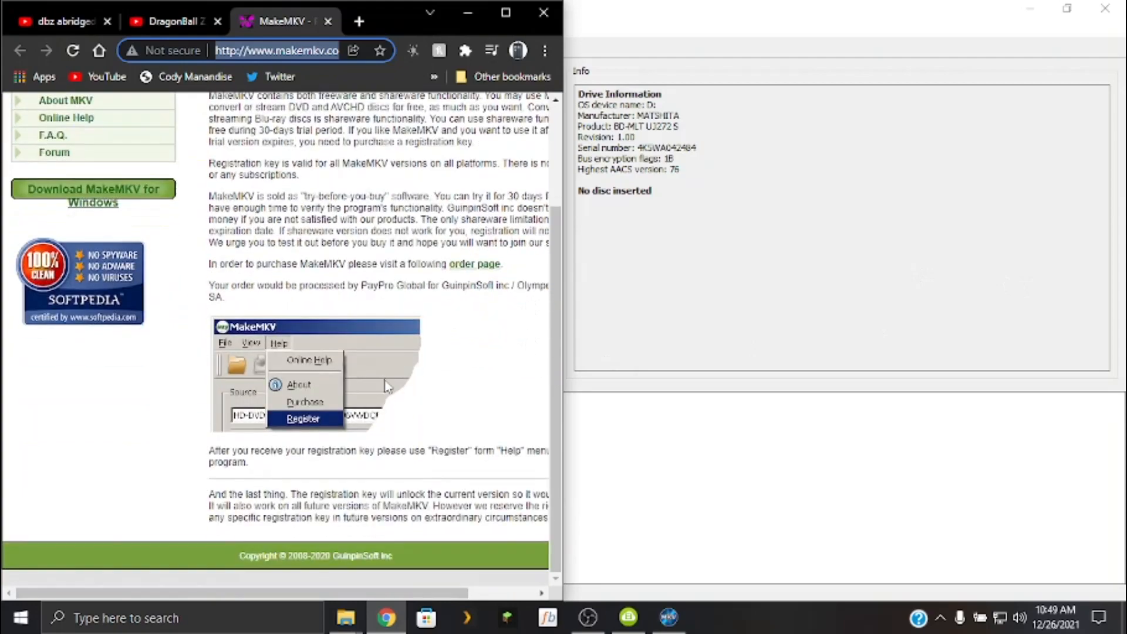
{"action": "scroll", "coordinate": [386, 385], "scroll_direction": "up", "scroll_amount": 2}
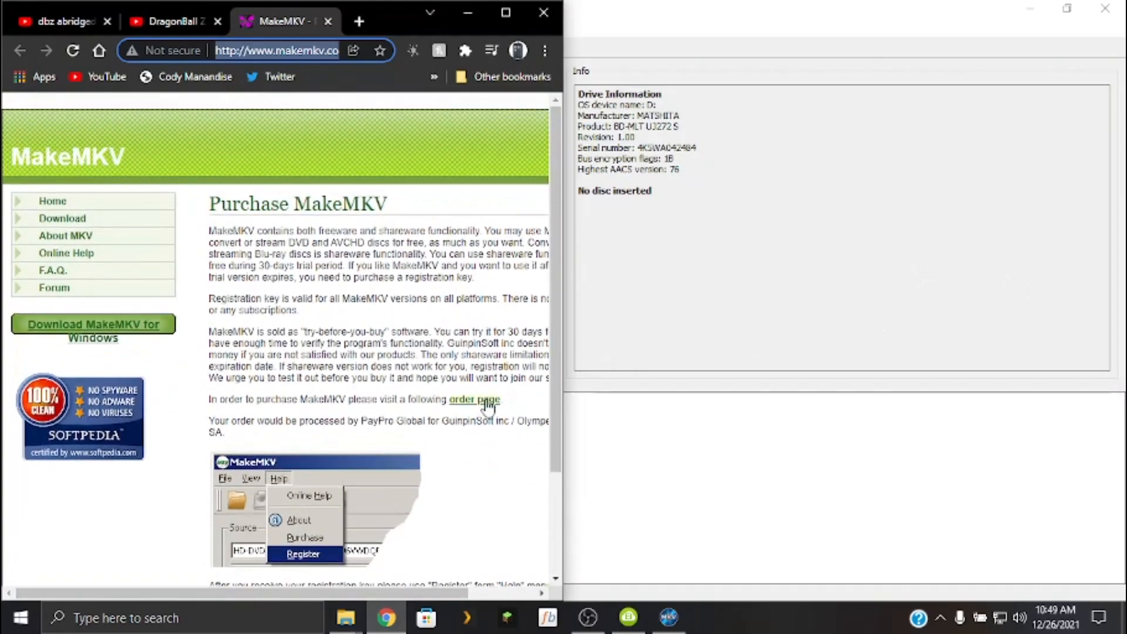
{"action": "left_click", "coordinate": [488, 400]}
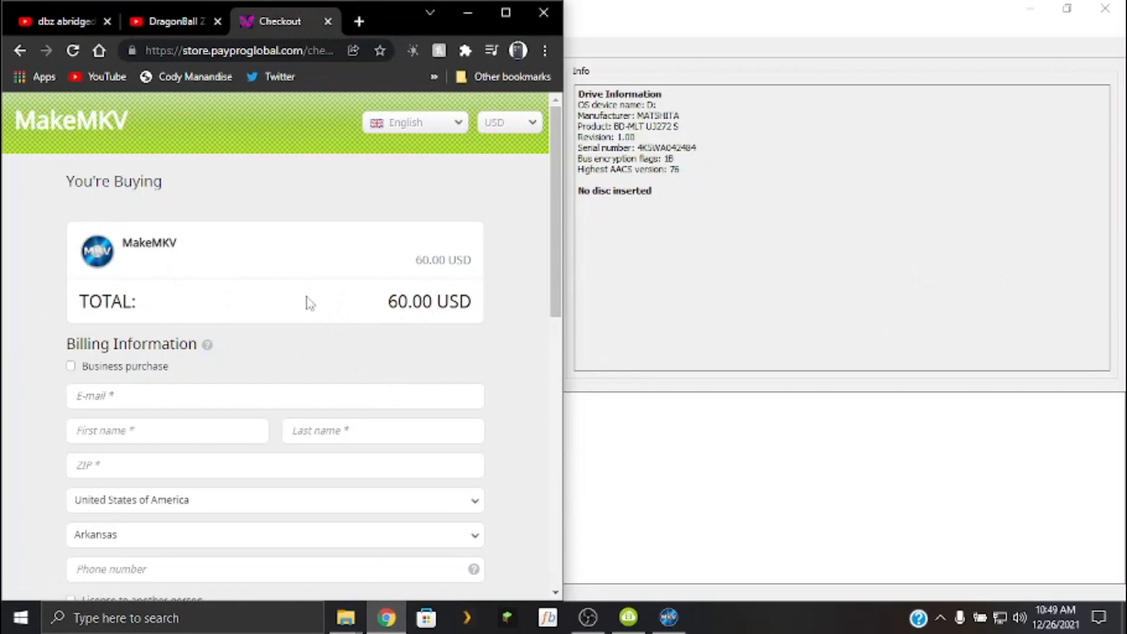
Close the checkout page and the remaining YouTube pages in the browser, and exit MakeMKV.
{"action": "left_click", "coordinate": [327, 21]}
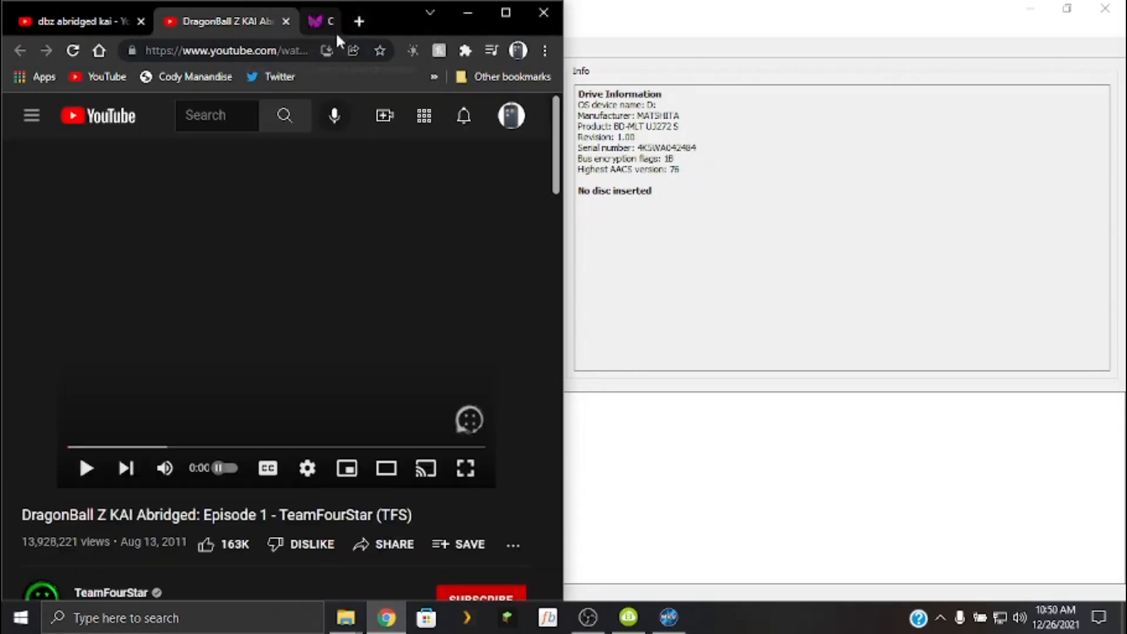
{"action": "left_click", "coordinate": [310, 23]}
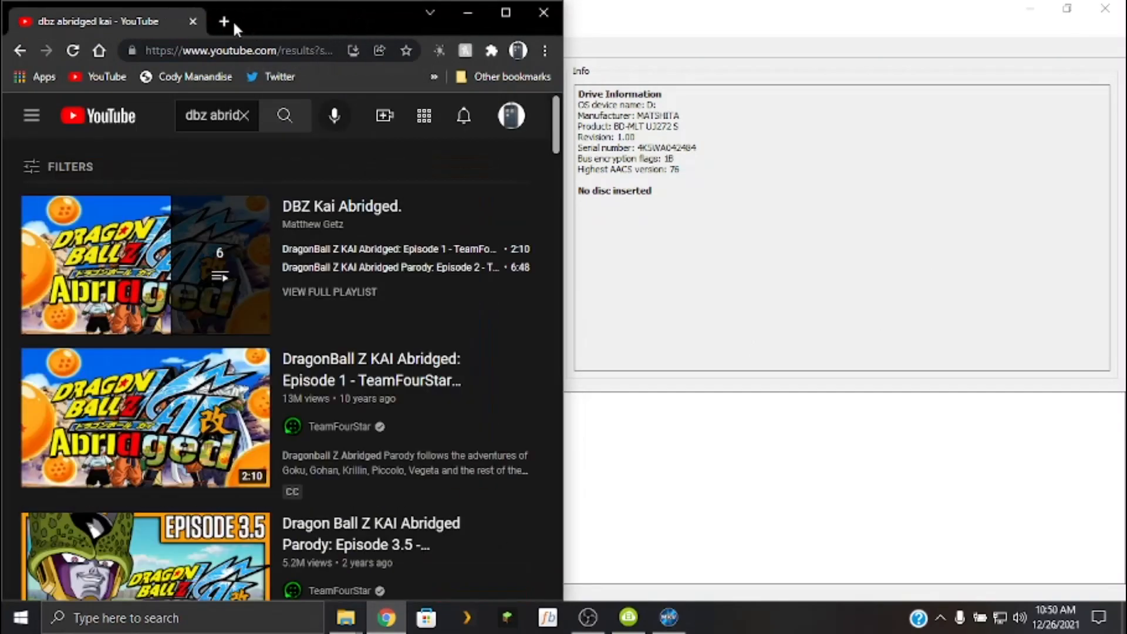
{"action": "left_click", "coordinate": [193, 22]}
{"action": "left_click", "coordinate": [1107, 9]}
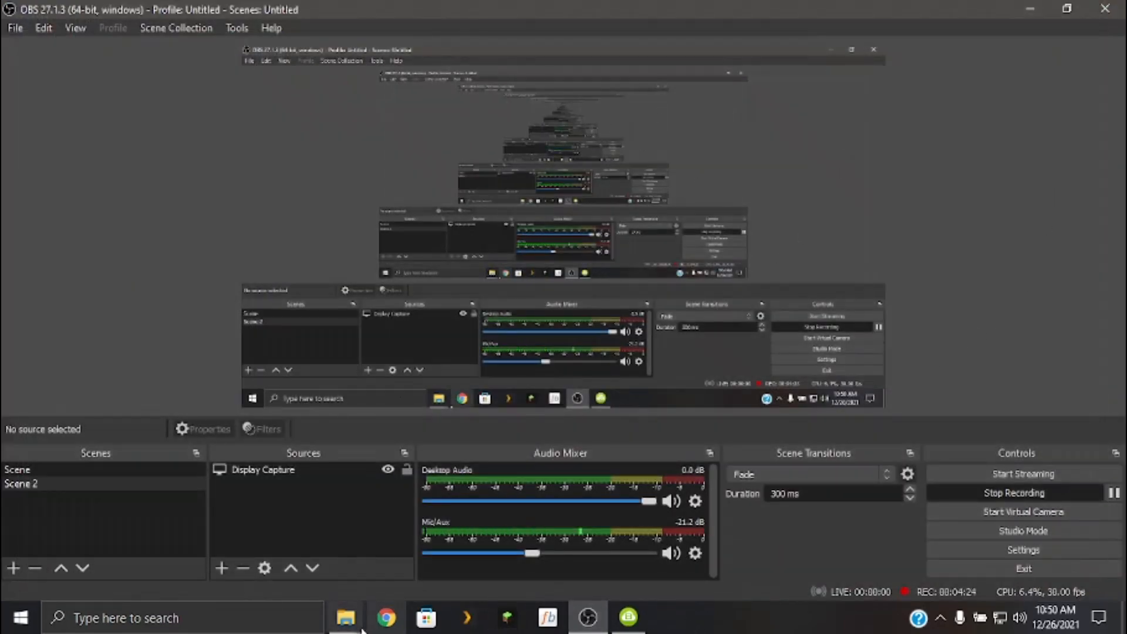
Bring back the Plex folder window, move it inward on the screen, and launch Picard from its shortcut.
{"action": "mouse_move", "coordinate": [346, 617]}
{"action": "left_click", "coordinate": [324, 580]}
{"action": "left_click_drag", "start_coordinate": [529, 8], "coordinate": [634, 39]}
{"action": "double_click", "coordinate": [539, 341]}
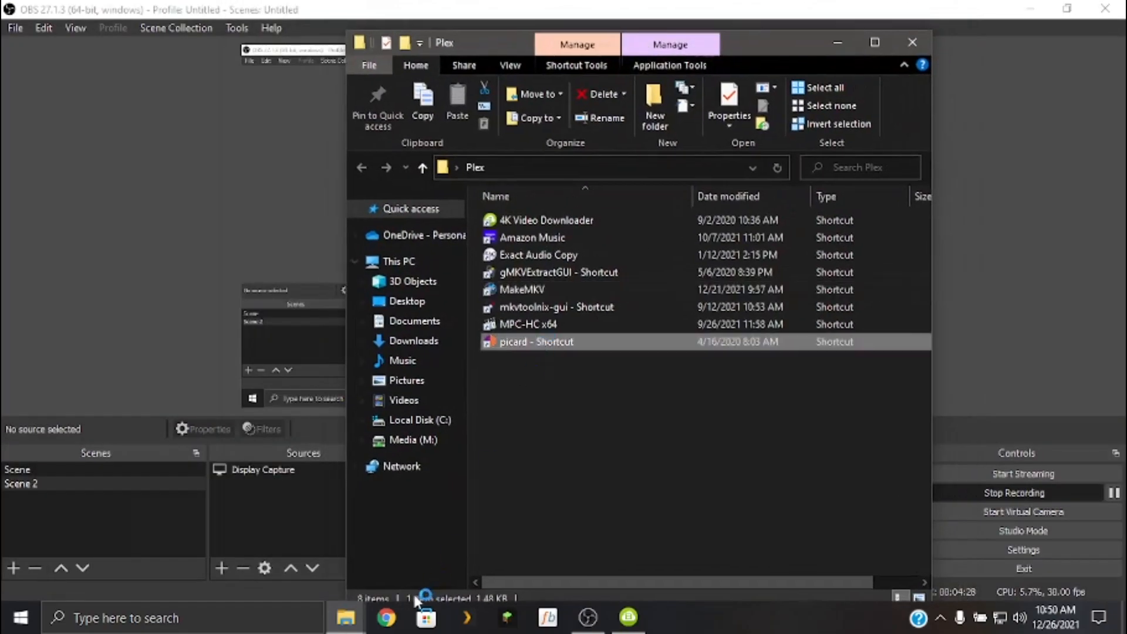
Load all four artist folders from the Music folder into MusicBrainz Picard and bring Picard to the front.
{"action": "mouse_move", "coordinate": [346, 616]}
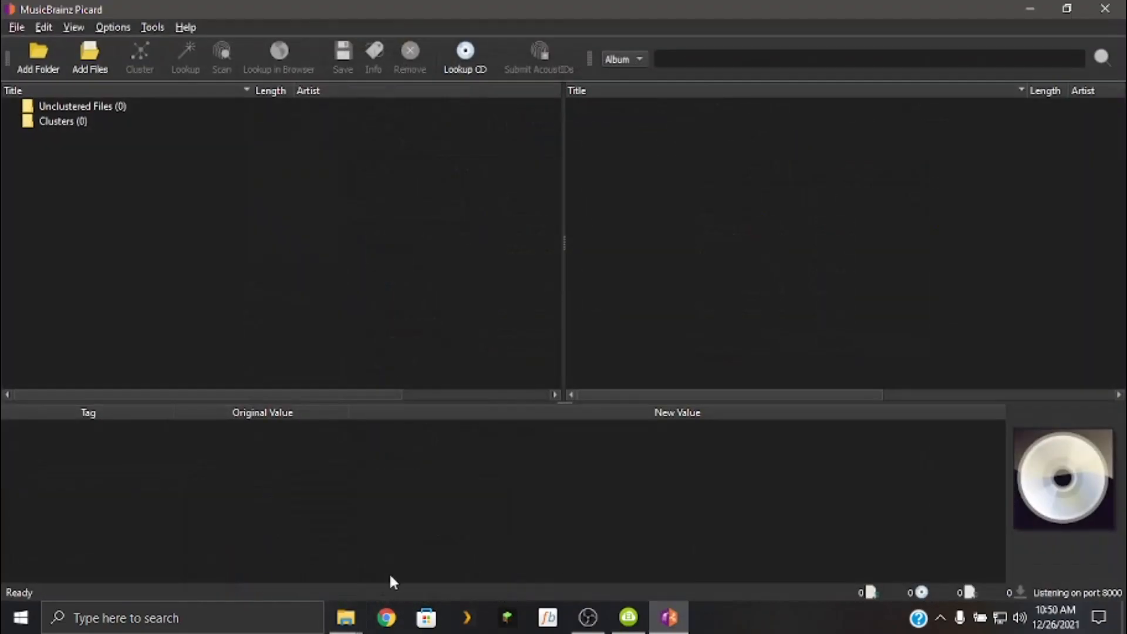
{"action": "left_click", "coordinate": [276, 558]}
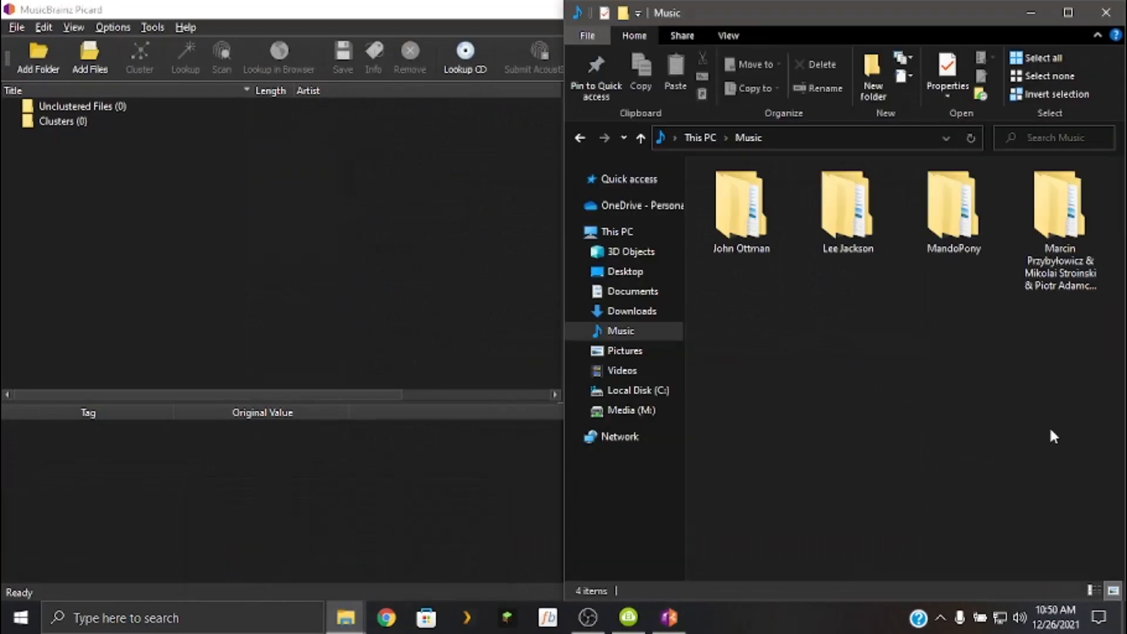
{"action": "left_click_drag", "start_coordinate": [1074, 382], "coordinate": [720, 165]}
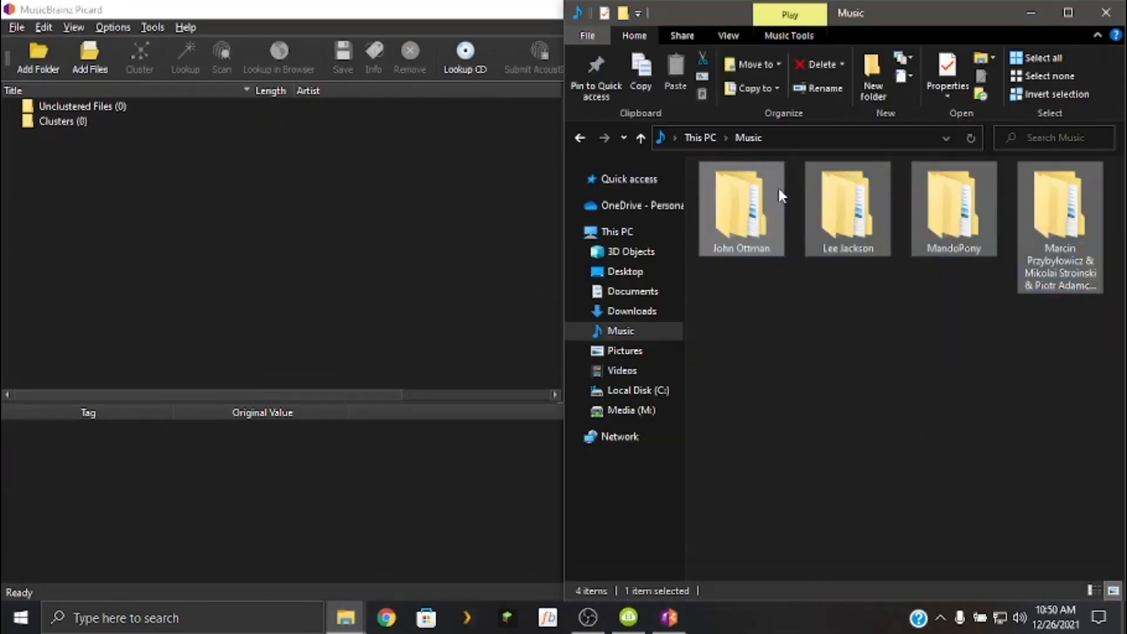
{"action": "left_click_drag", "start_coordinate": [779, 189], "coordinate": [316, 202]}
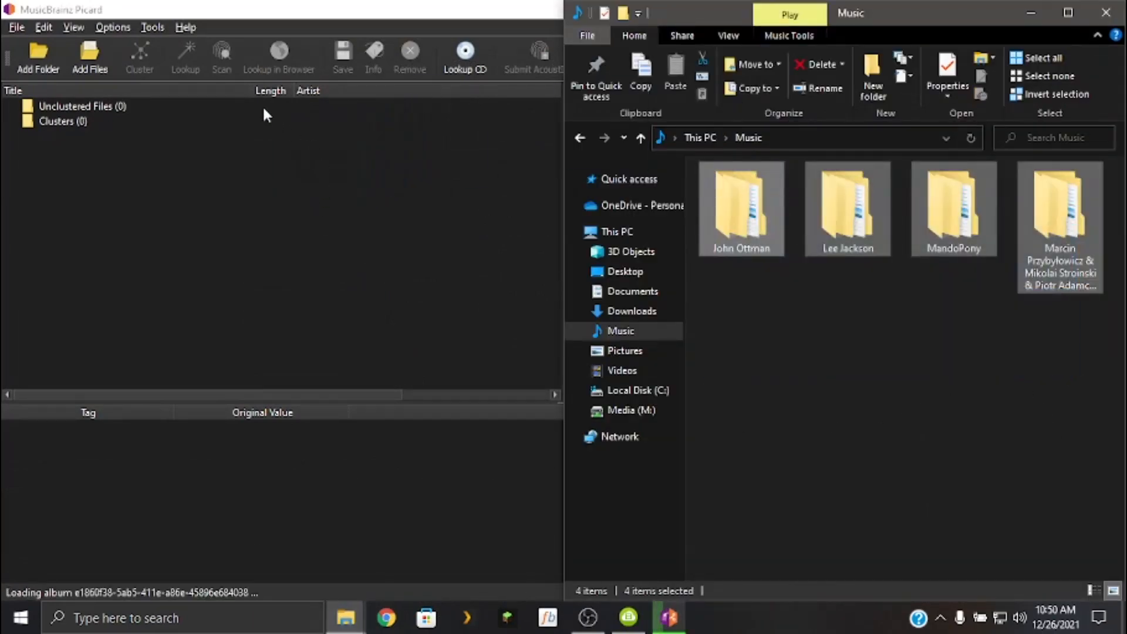
{"action": "left_click", "coordinate": [263, 109]}
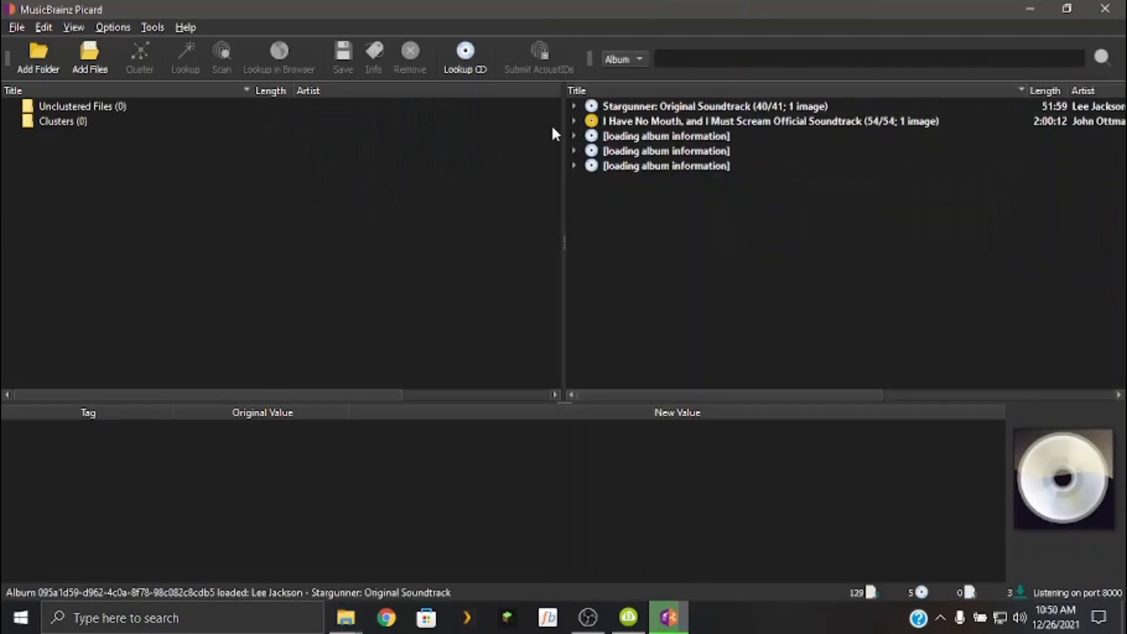
Examine the tags and cover art of the loaded albums, including the artwork of the first Stargunner: Original Soundtrack track.
{"action": "left_click", "coordinate": [800, 108]}
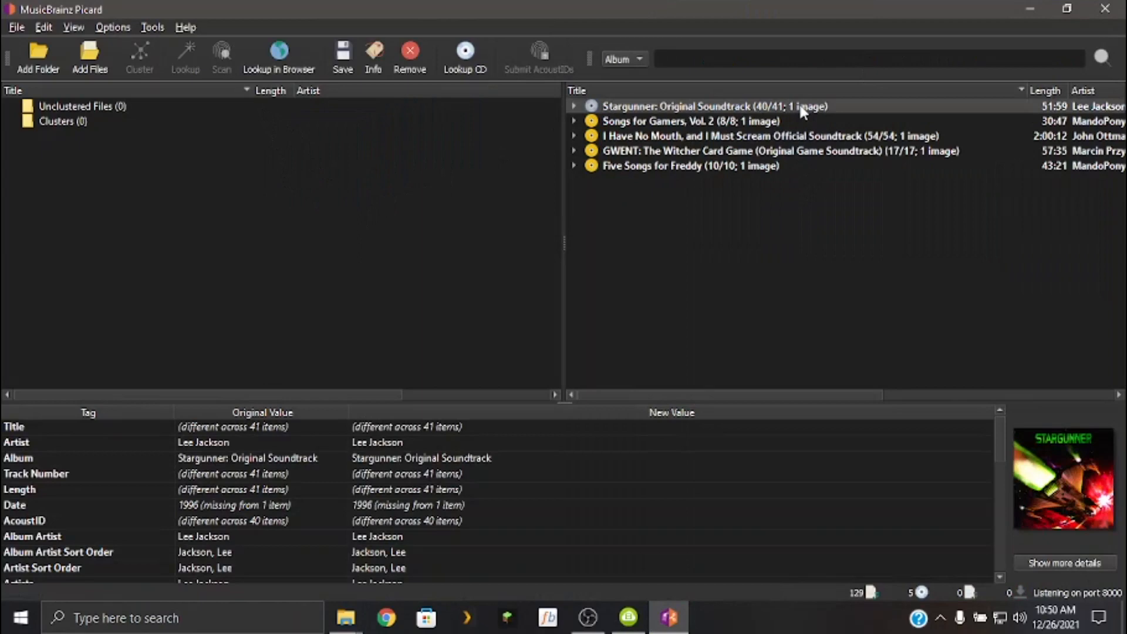
{"action": "key", "text": "Down"}
{"action": "key", "text": "Down"}
{"action": "key", "text": "Down"}
{"action": "key", "text": "Down"}
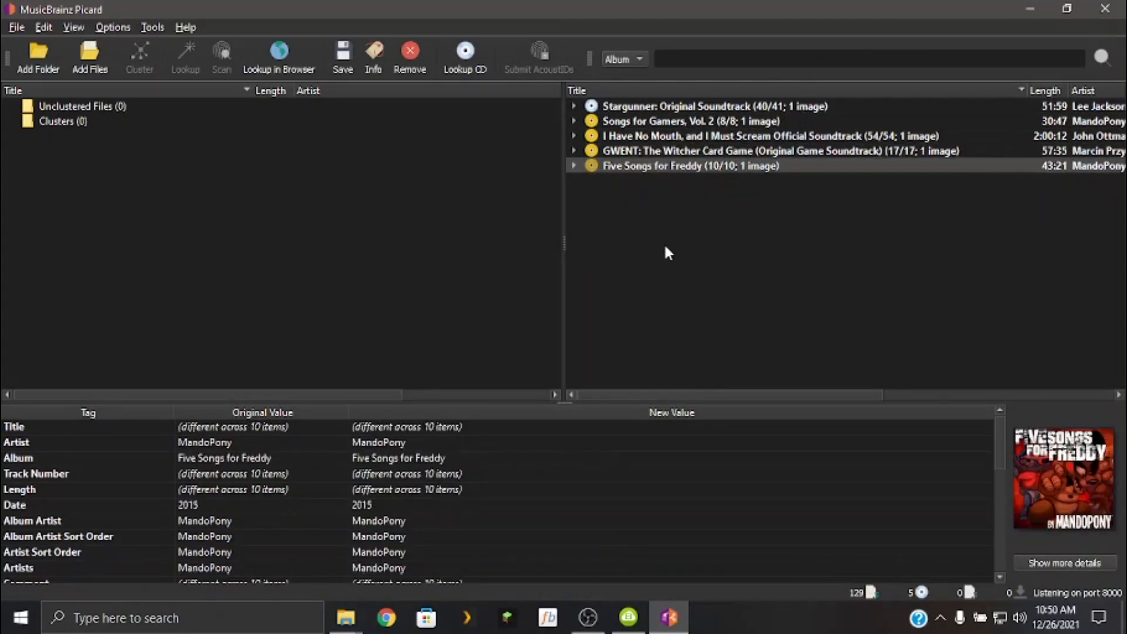
{"action": "left_click", "coordinate": [575, 107]}
{"action": "double_click", "coordinate": [681, 120]}
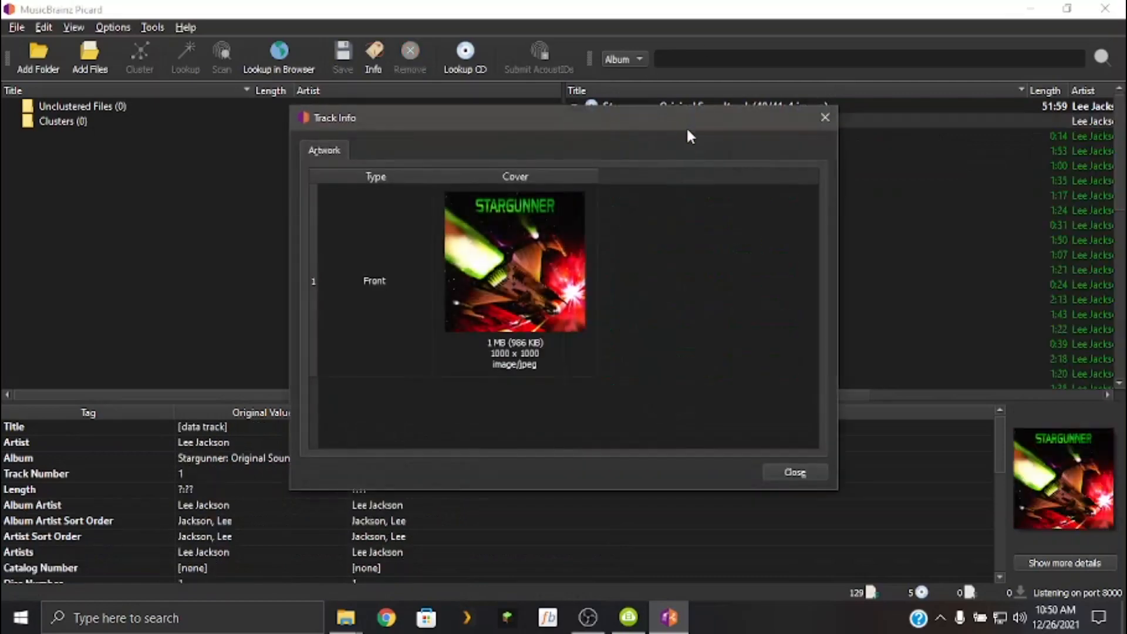
{"action": "left_click", "coordinate": [825, 119]}
{"action": "double_click", "coordinate": [796, 106]}
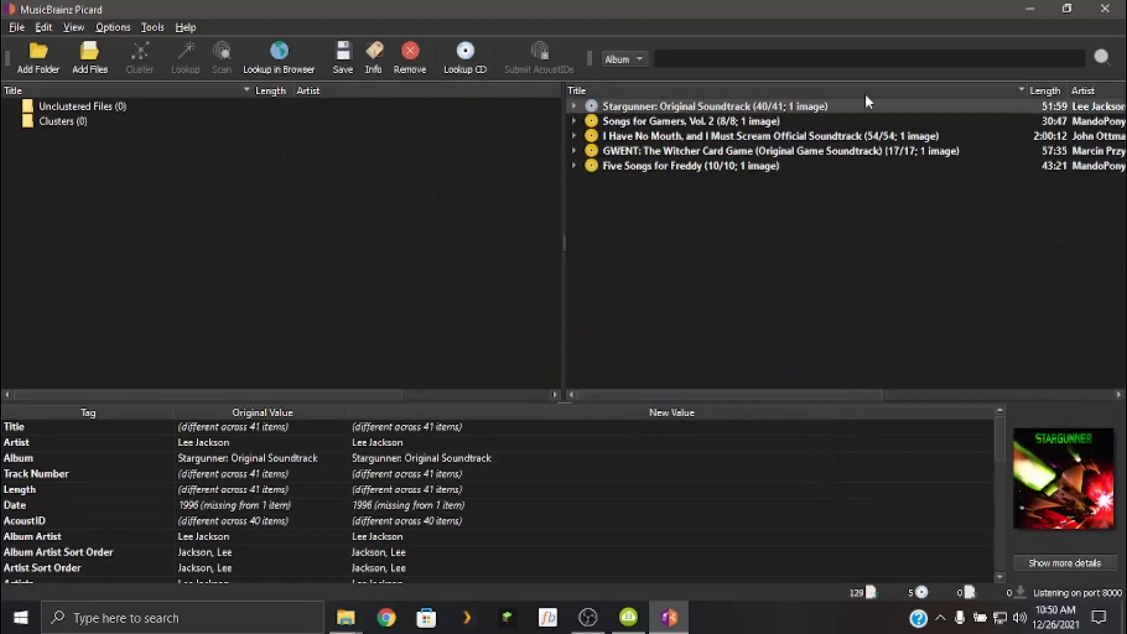
Remove all loaded albums, close Picard, minimize the Music folder window, and move the Plex folder window aside.
{"action": "key", "text": "Delete"}
{"action": "key", "text": "Delete"}
{"action": "key", "text": "Delete"}
{"action": "key", "text": "Delete"}
{"action": "key", "text": "Delete"}
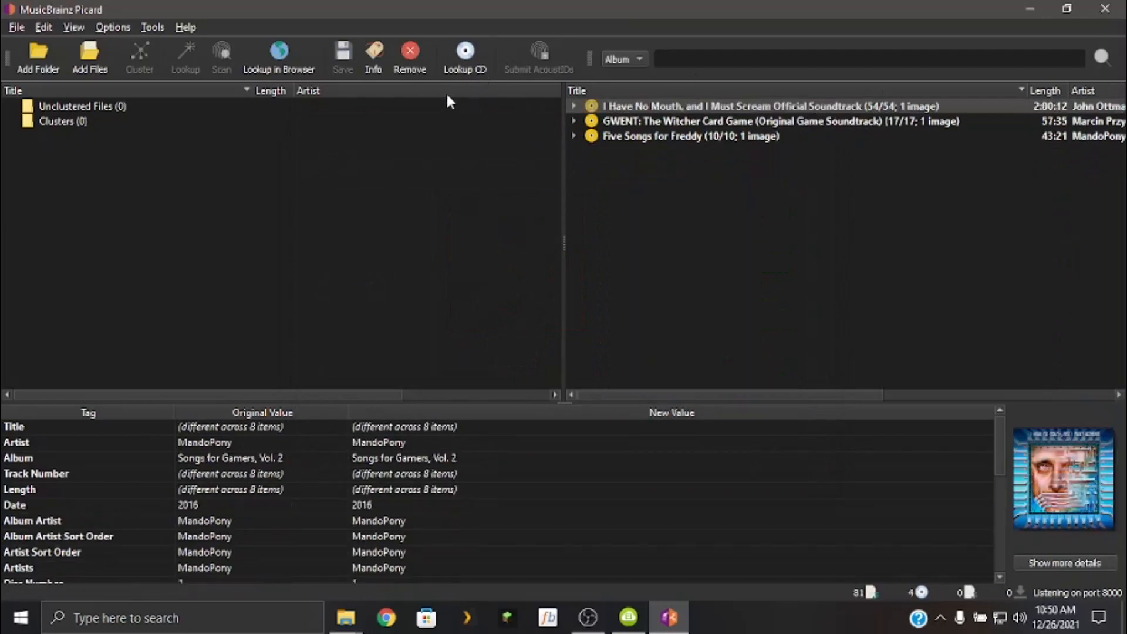
{"action": "left_click", "coordinate": [1092, 19]}
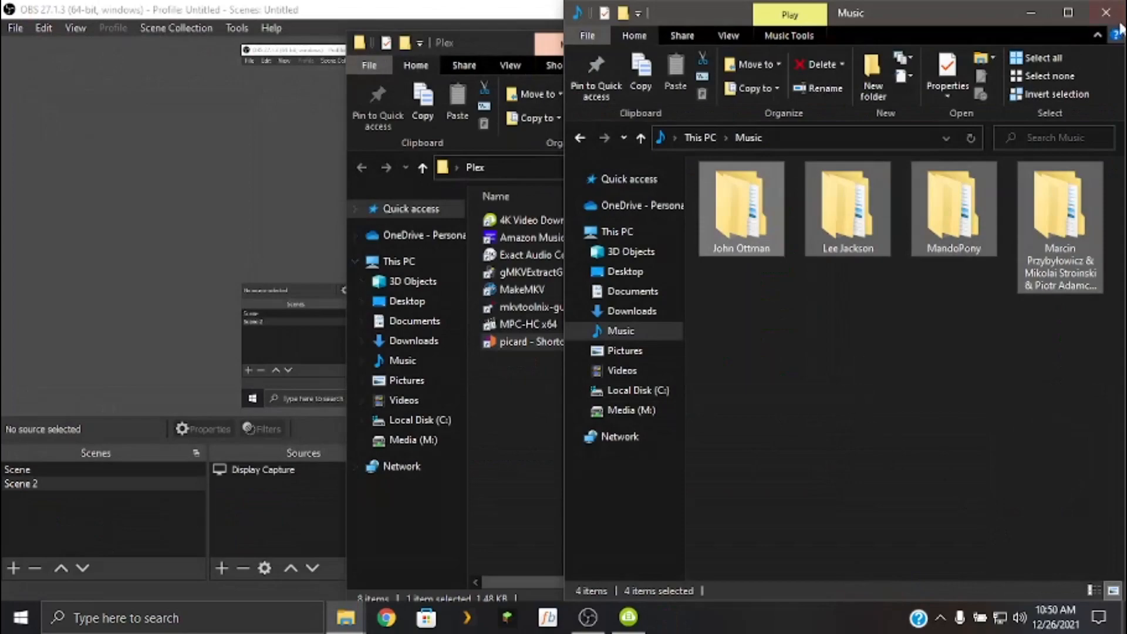
{"action": "left_click", "coordinate": [1028, 14]}
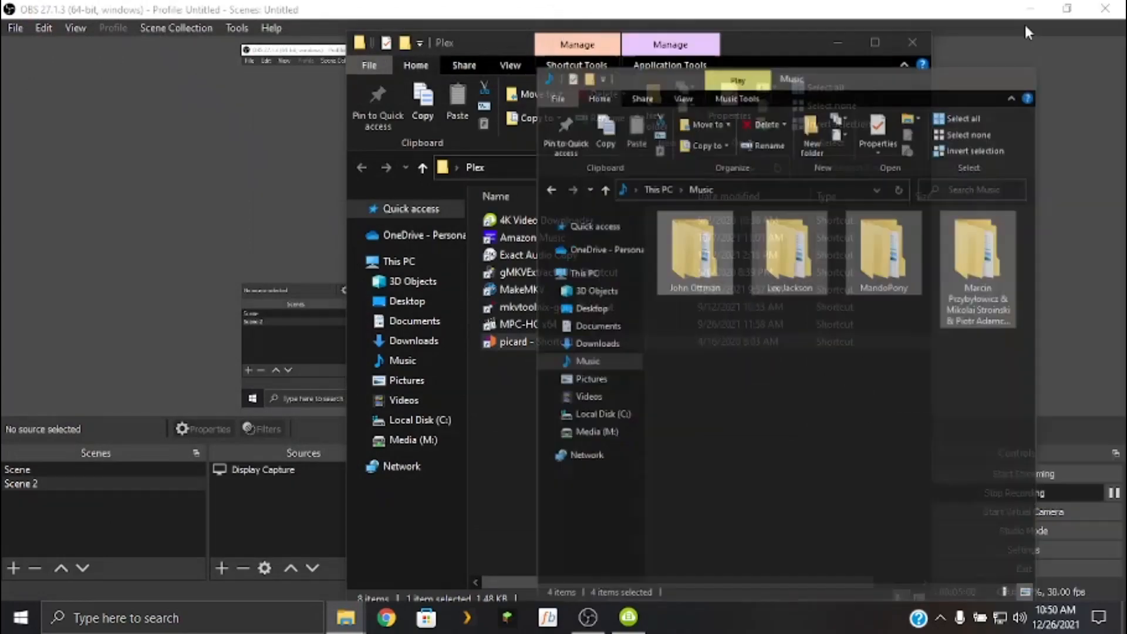
{"action": "left_click_drag", "start_coordinate": [804, 42], "coordinate": [457, 34]}
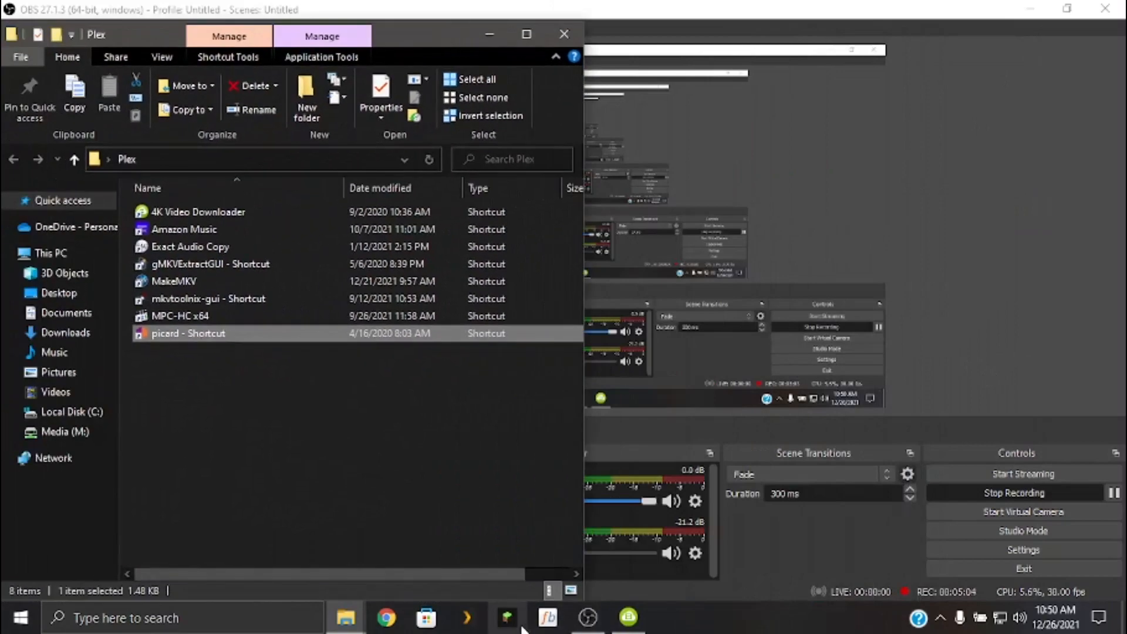
Launch Plex Media Player and open the Libraries management page in the NewMediaServer settings.
{"action": "left_click", "coordinate": [470, 620]}
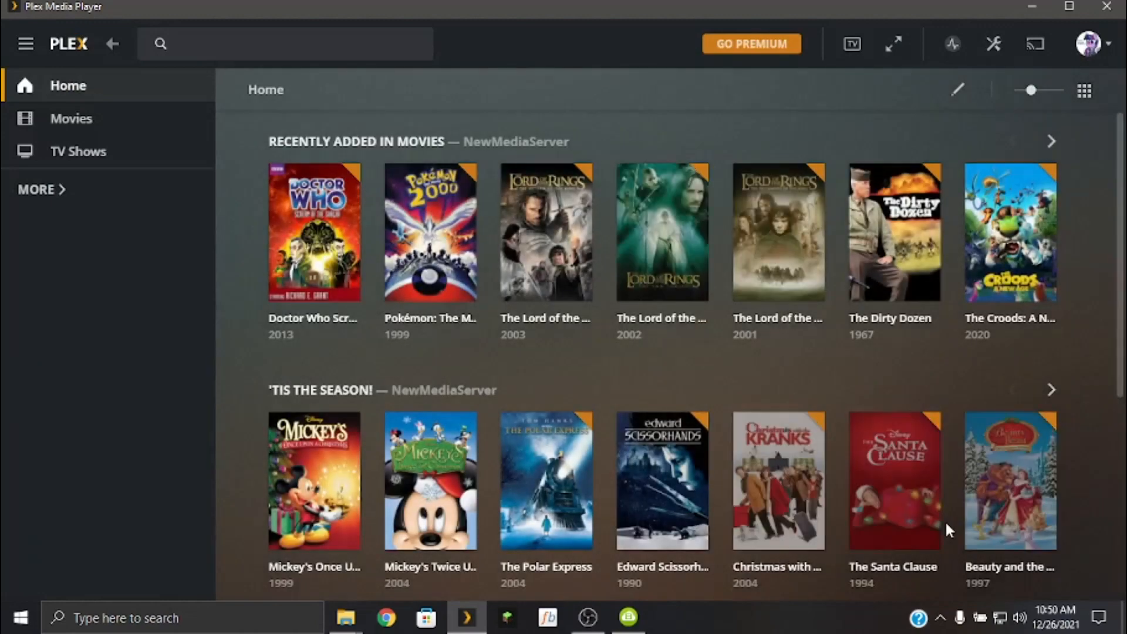
{"action": "left_click", "coordinate": [993, 44]}
{"action": "scroll", "coordinate": [206, 334], "scroll_direction": "down", "scroll_amount": 4}
{"action": "scroll", "coordinate": [120, 360], "scroll_direction": "down", "scroll_amount": 8}
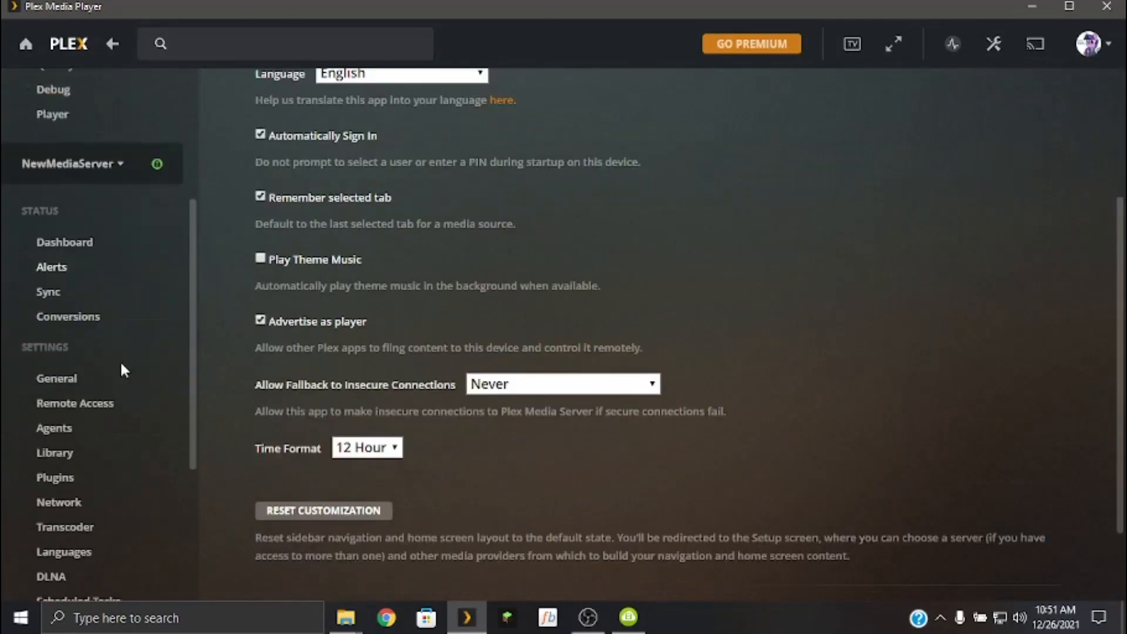
{"action": "left_click", "coordinate": [83, 205]}
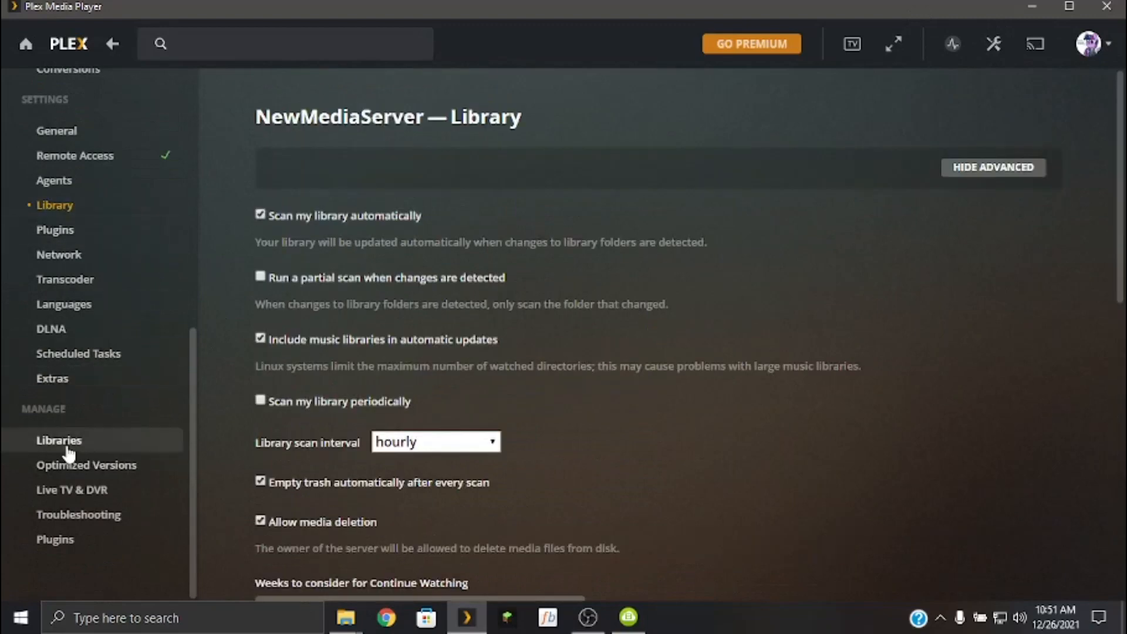
{"action": "left_click", "coordinate": [118, 450]}
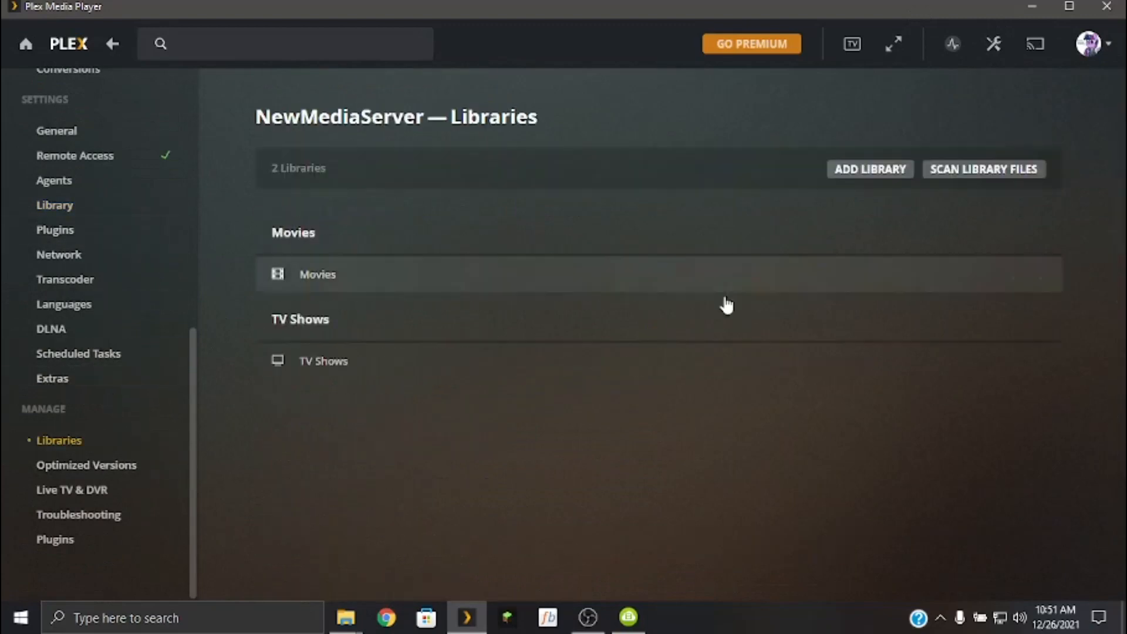
Start a new library of type Music and add the folder /volume1/Media/Music to it.
{"action": "left_click", "coordinate": [848, 170]}
{"action": "left_click", "coordinate": [608, 242]}
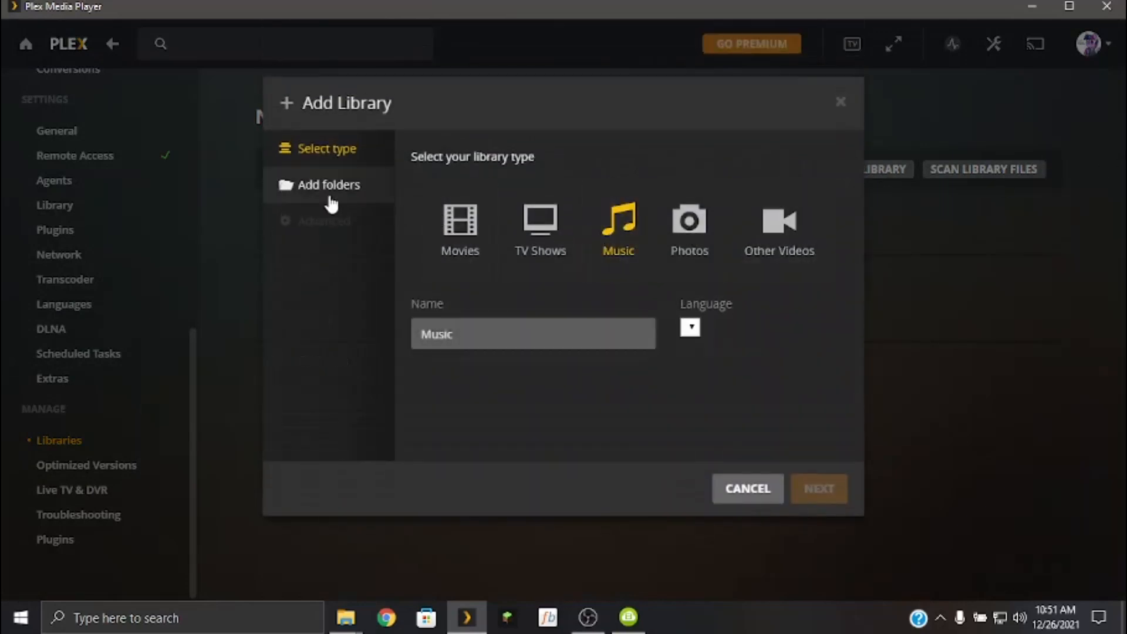
{"action": "left_click", "coordinate": [331, 197]}
{"action": "left_click", "coordinate": [624, 201]}
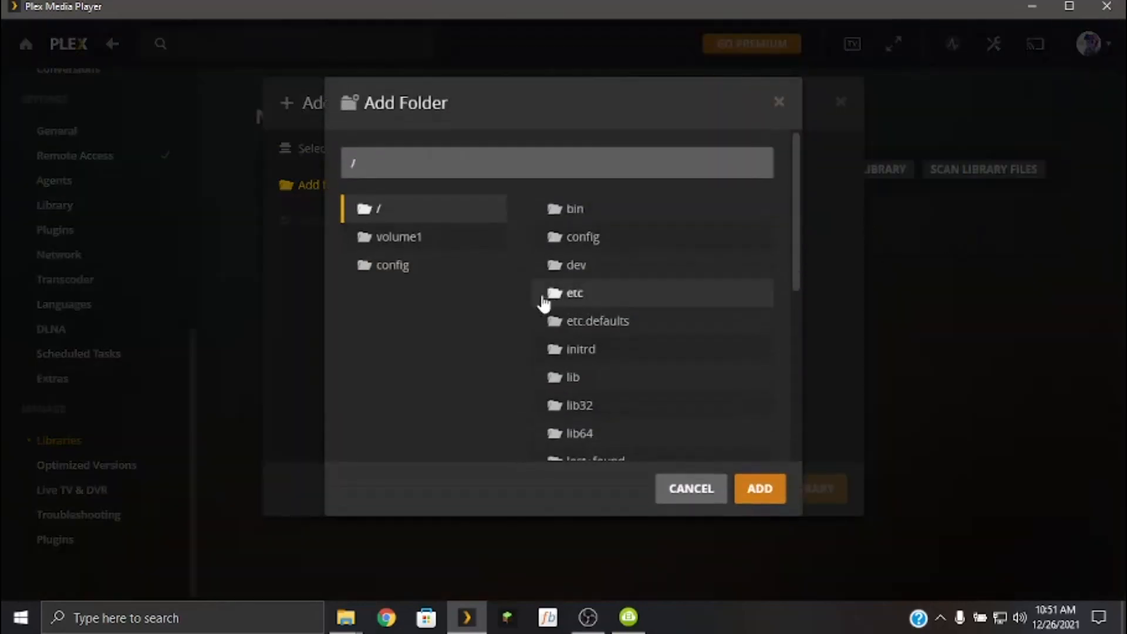
{"action": "left_click", "coordinate": [431, 239]}
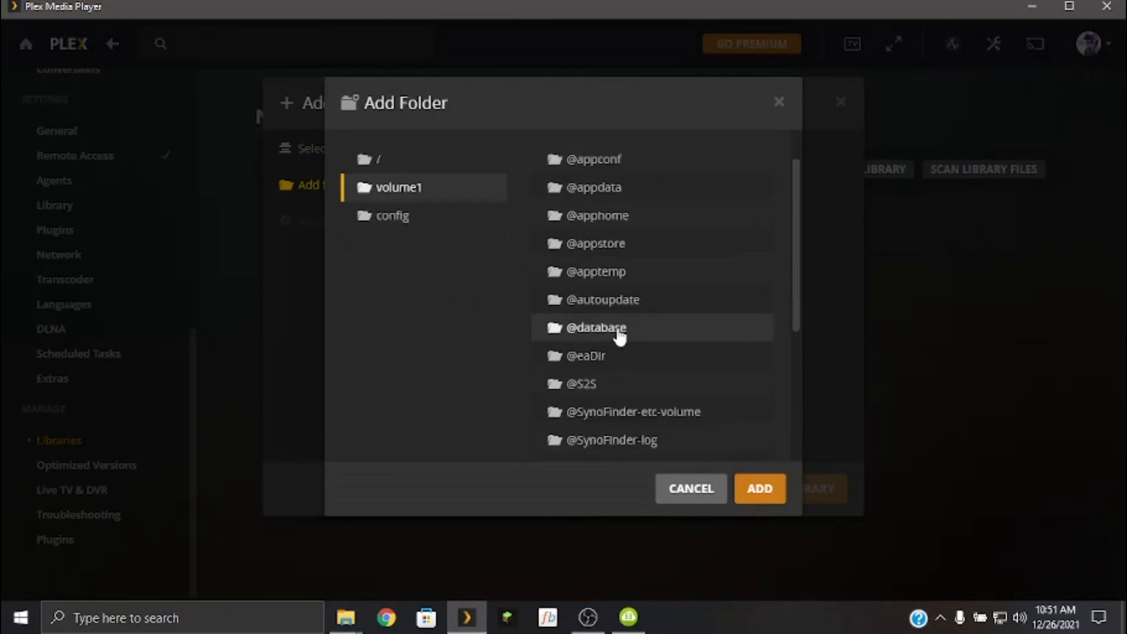
{"action": "scroll", "coordinate": [621, 335], "scroll_direction": "down", "scroll_amount": 3}
{"action": "left_click", "coordinate": [592, 376]}
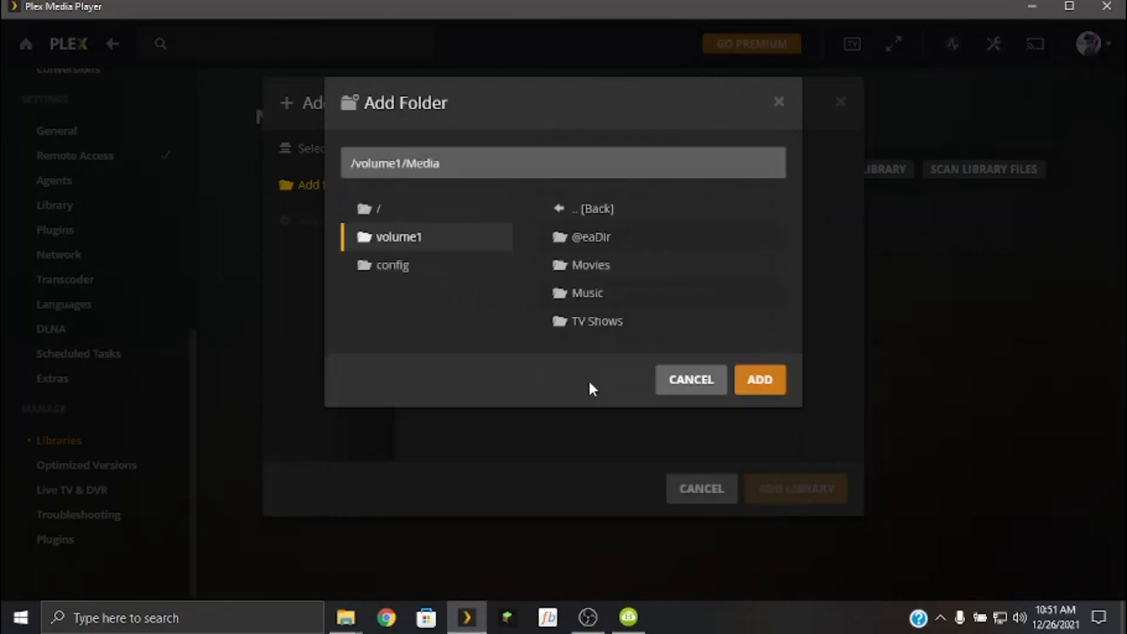
{"action": "left_click", "coordinate": [631, 293]}
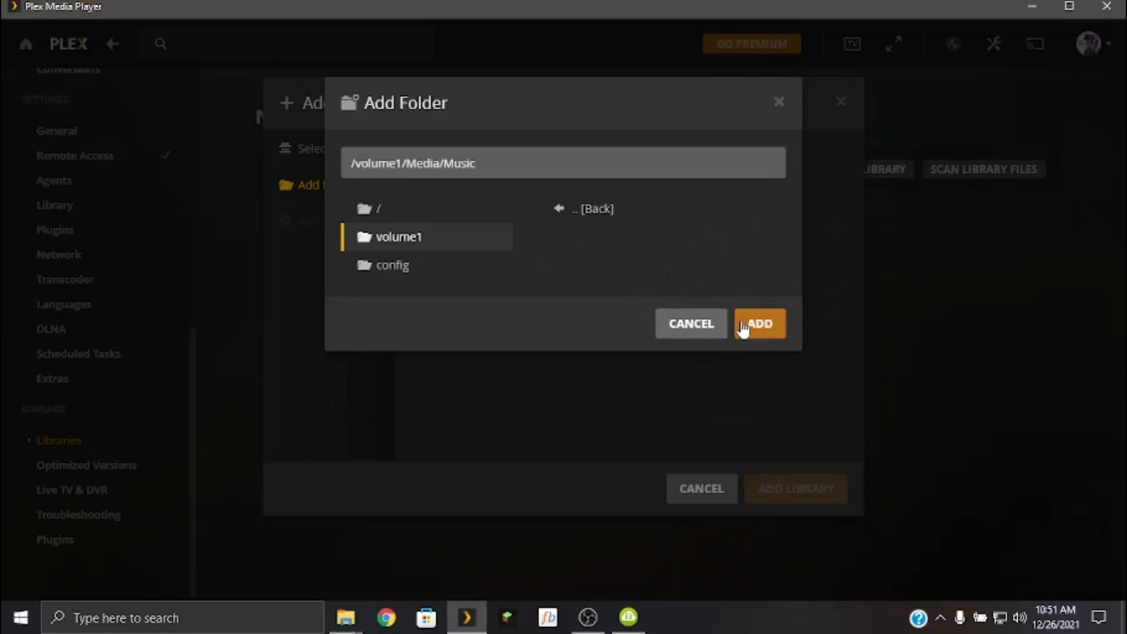
{"action": "left_click", "coordinate": [750, 325]}
Check the Visibility choices in the new Music library's advanced settings.
{"action": "left_click", "coordinate": [358, 219]}
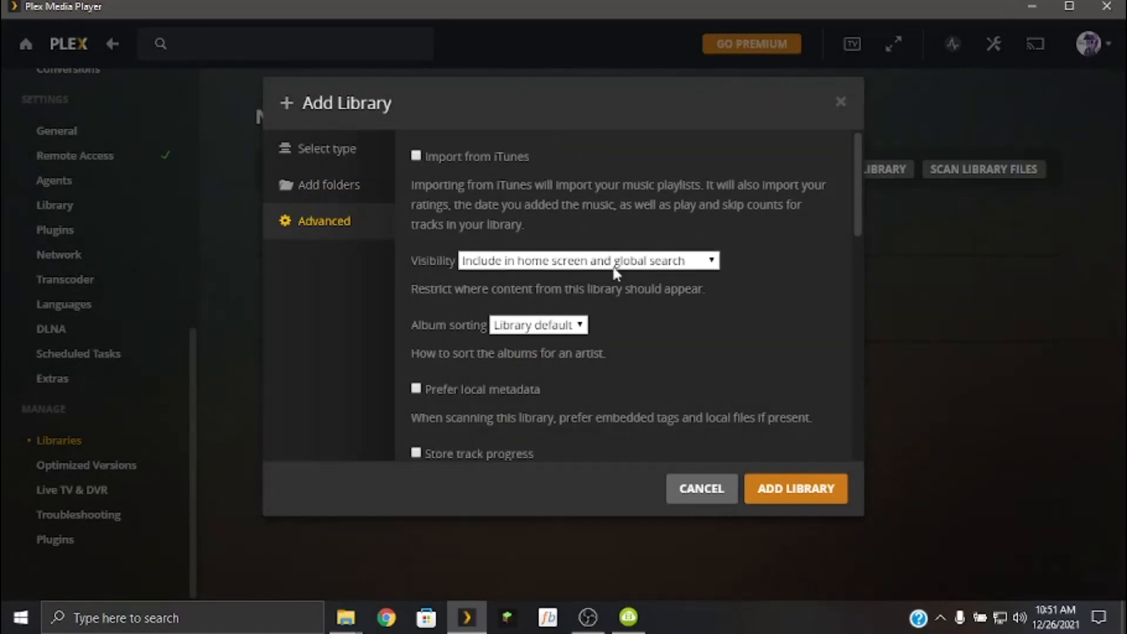
{"action": "scroll", "coordinate": [772, 171], "scroll_direction": "down", "scroll_amount": 1}
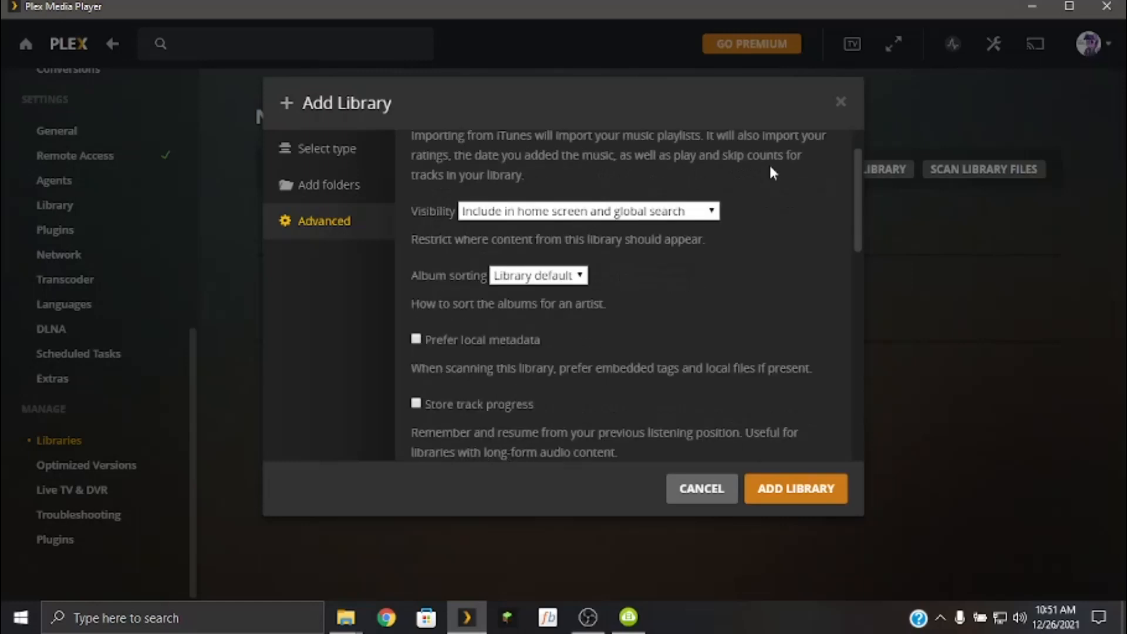
{"action": "left_click", "coordinate": [658, 215]}
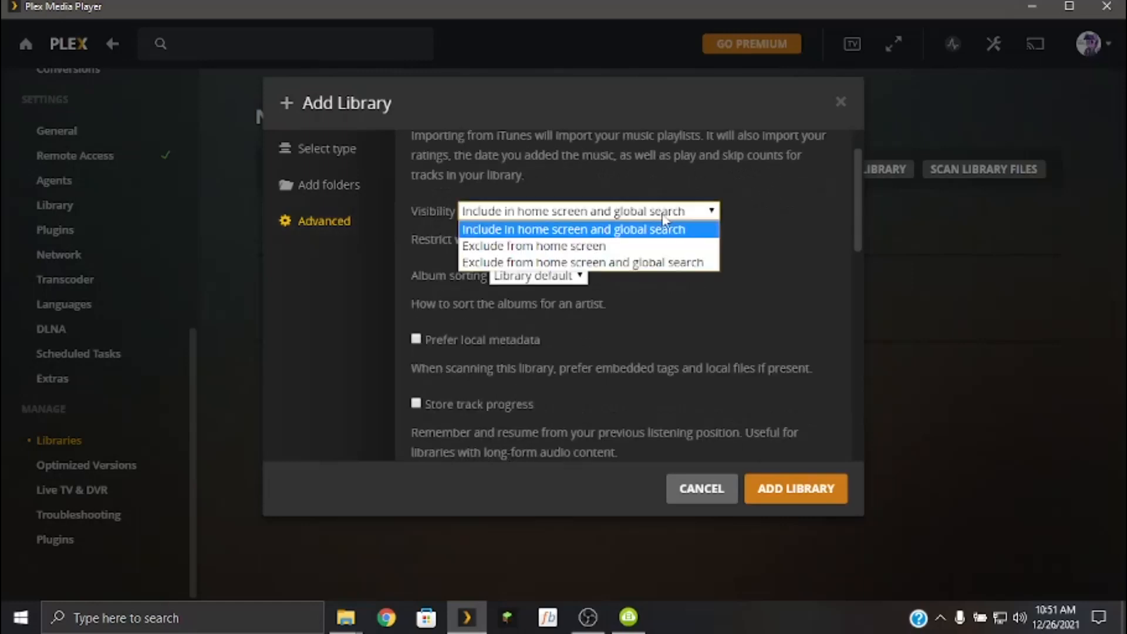
{"action": "left_click", "coordinate": [664, 215]}
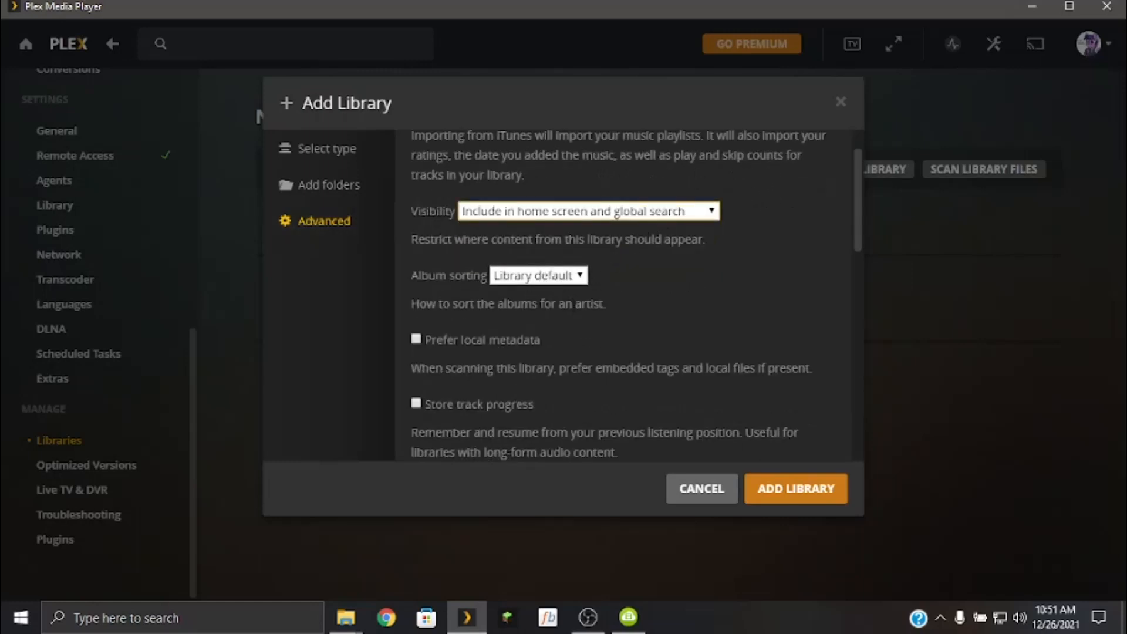
Enable Prefer local metadata and Store track progress for the new Music library.
{"action": "scroll", "coordinate": [551, 290], "scroll_direction": "down", "scroll_amount": 1}
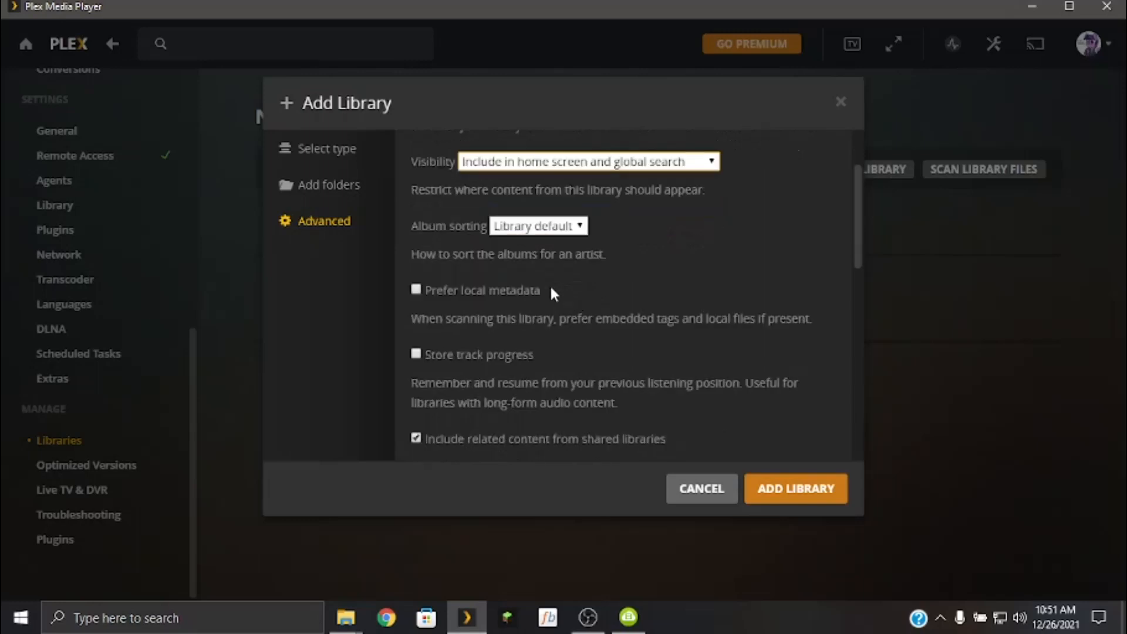
{"action": "left_click", "coordinate": [517, 287]}
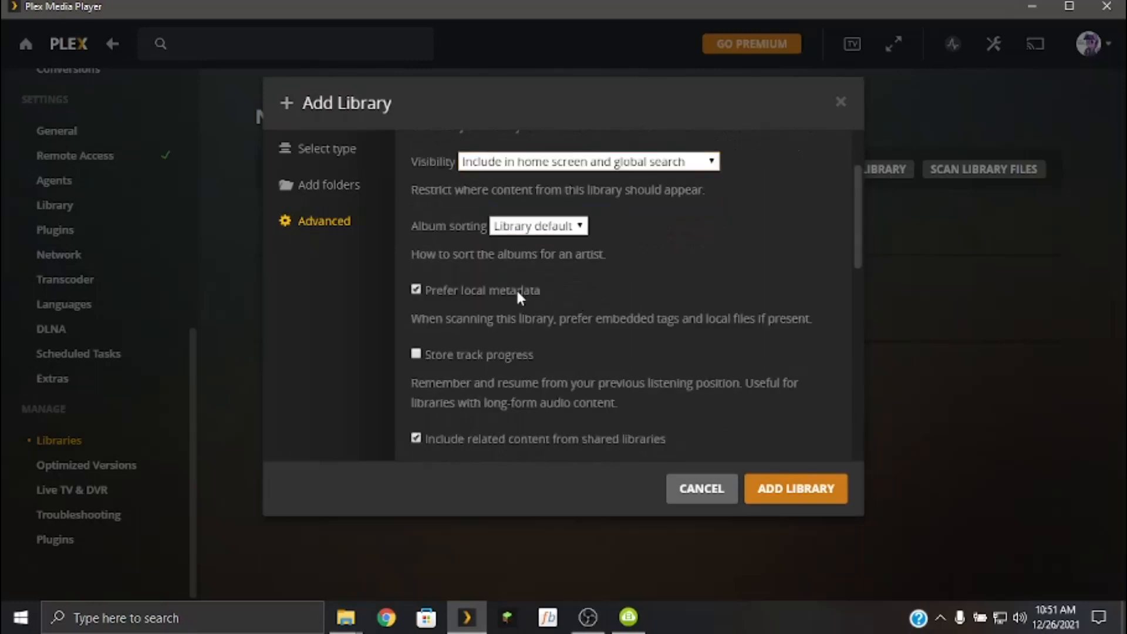
{"action": "scroll", "coordinate": [518, 291], "scroll_direction": "down", "scroll_amount": 2}
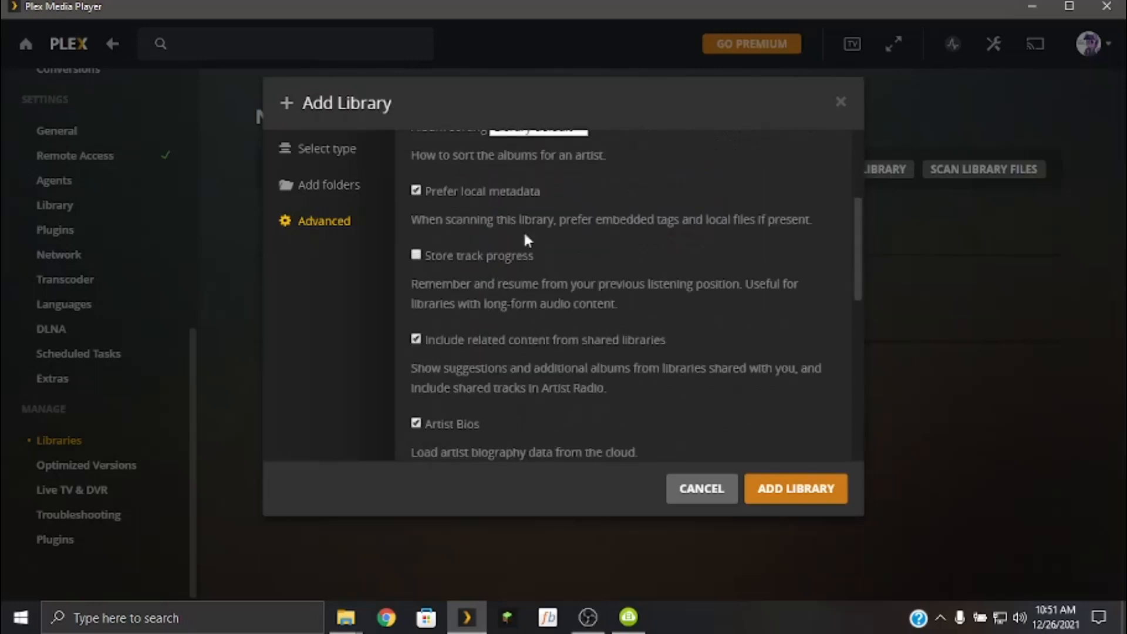
{"action": "left_click", "coordinate": [527, 265]}
{"action": "scroll", "coordinate": [572, 329], "scroll_direction": "down", "scroll_amount": 1}
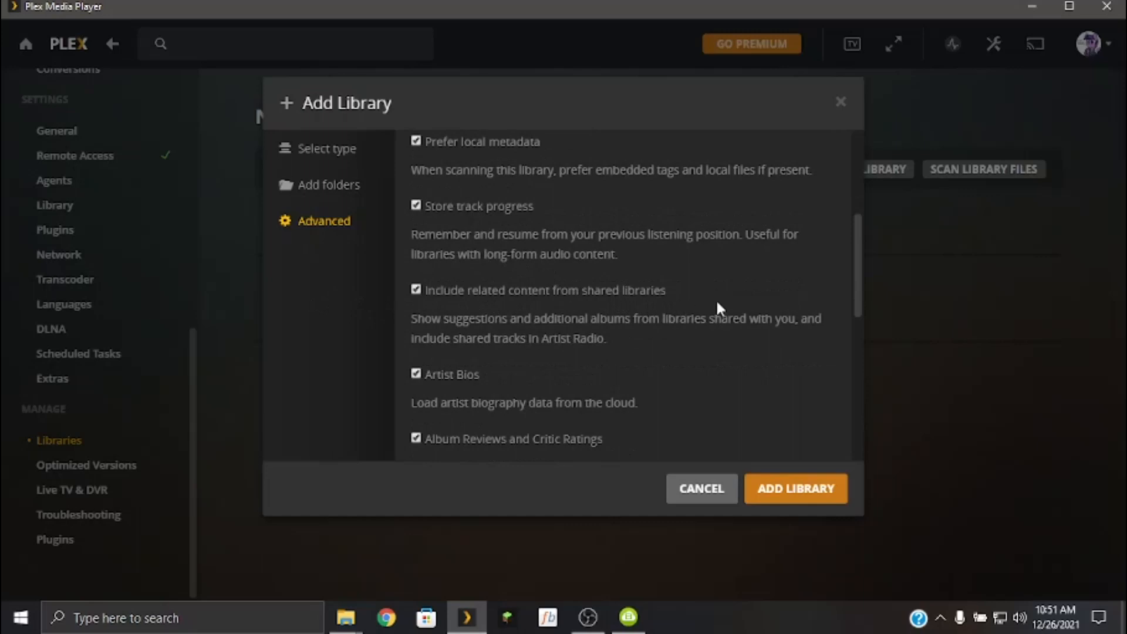
Review the remaining advanced music options, including the Genres and Album Art choices, and cancel the library creation.
{"action": "scroll", "coordinate": [613, 336], "scroll_direction": "down", "scroll_amount": 2}
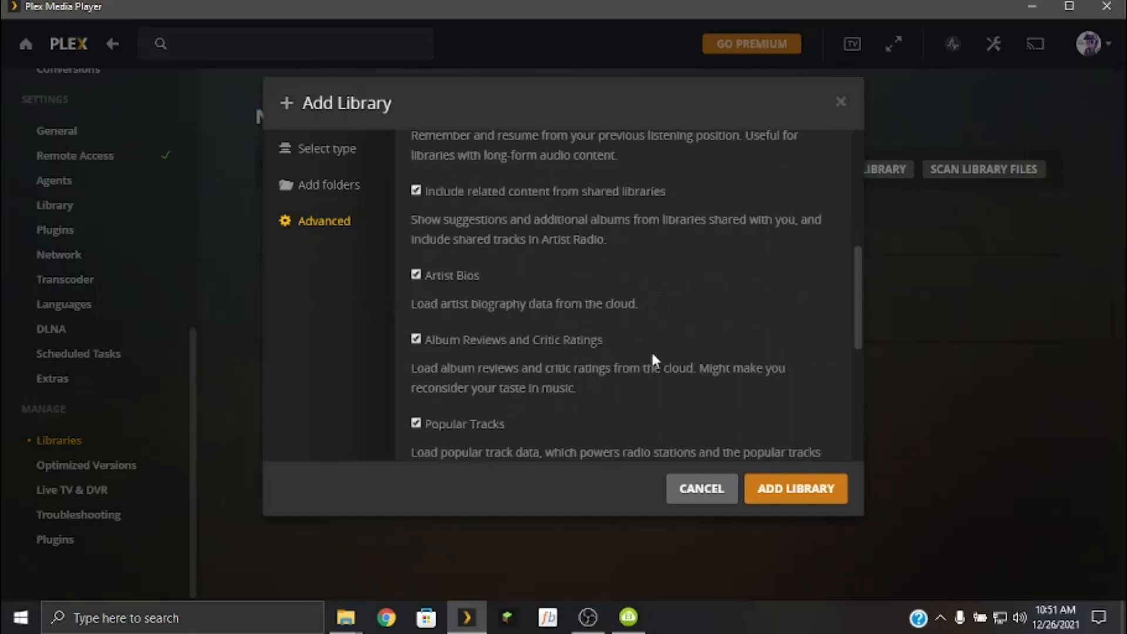
{"action": "scroll", "coordinate": [651, 361], "scroll_direction": "down", "scroll_amount": 2}
{"action": "scroll", "coordinate": [478, 293], "scroll_direction": "down", "scroll_amount": 1}
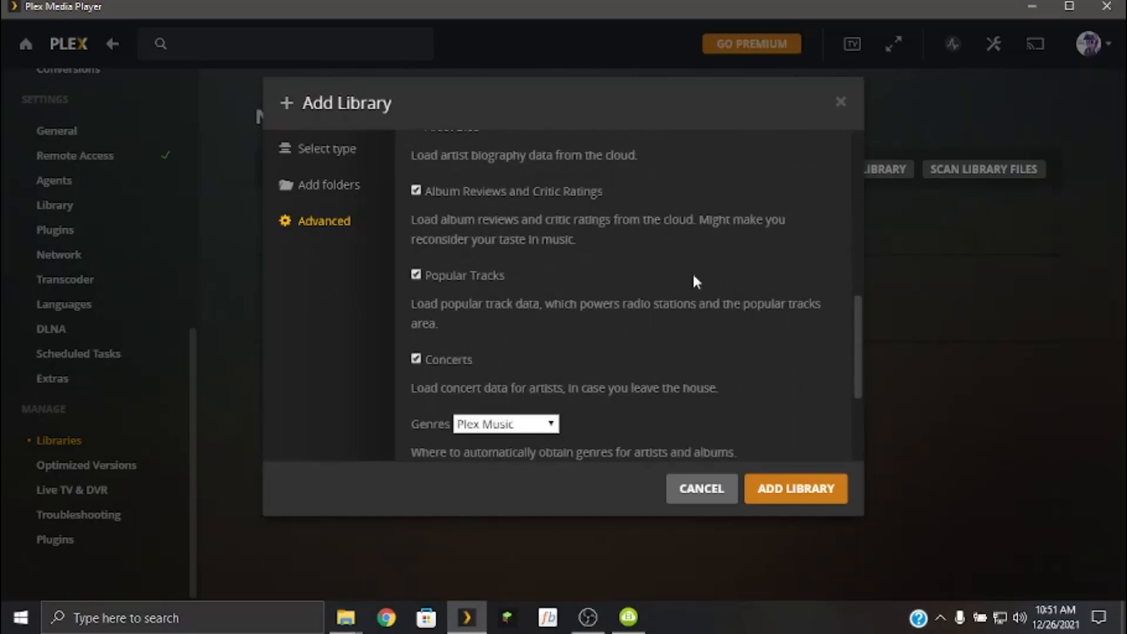
{"action": "scroll", "coordinate": [644, 305], "scroll_direction": "down", "scroll_amount": 4}
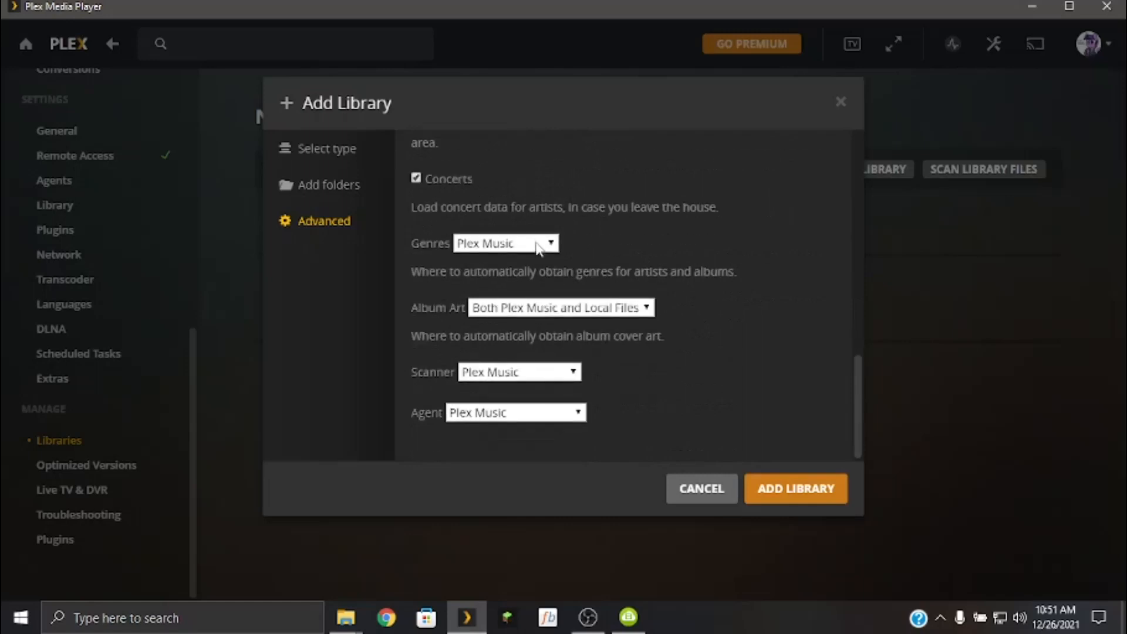
{"action": "left_click", "coordinate": [540, 251]}
{"action": "left_click", "coordinate": [687, 265]}
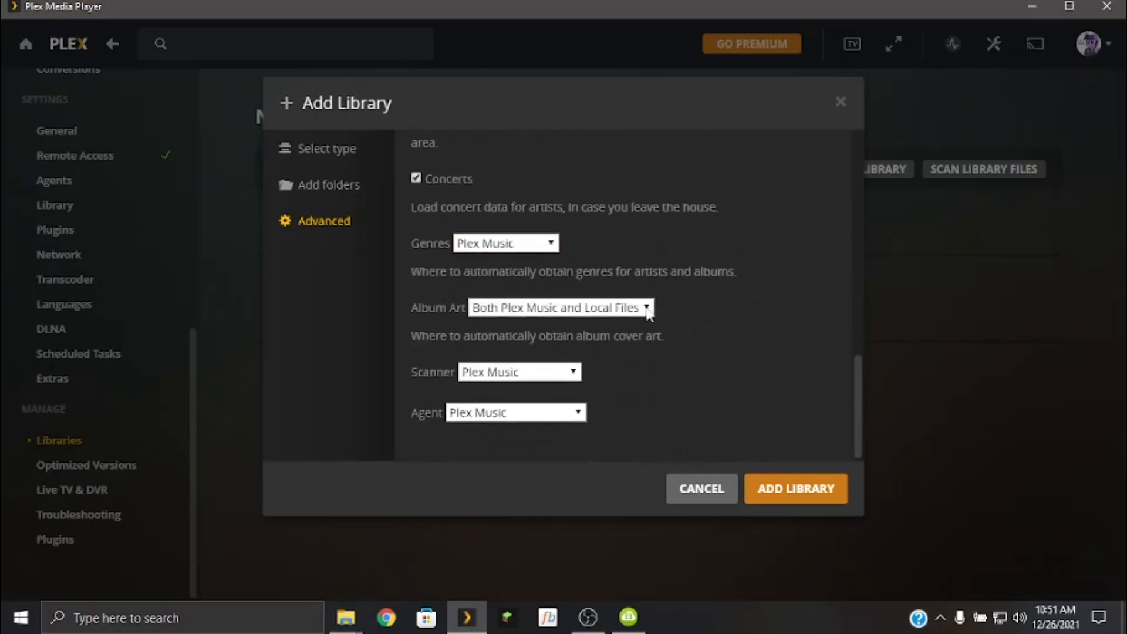
{"action": "left_click", "coordinate": [470, 248]}
{"action": "left_click", "coordinate": [590, 260]}
{"action": "left_click", "coordinate": [644, 311]}
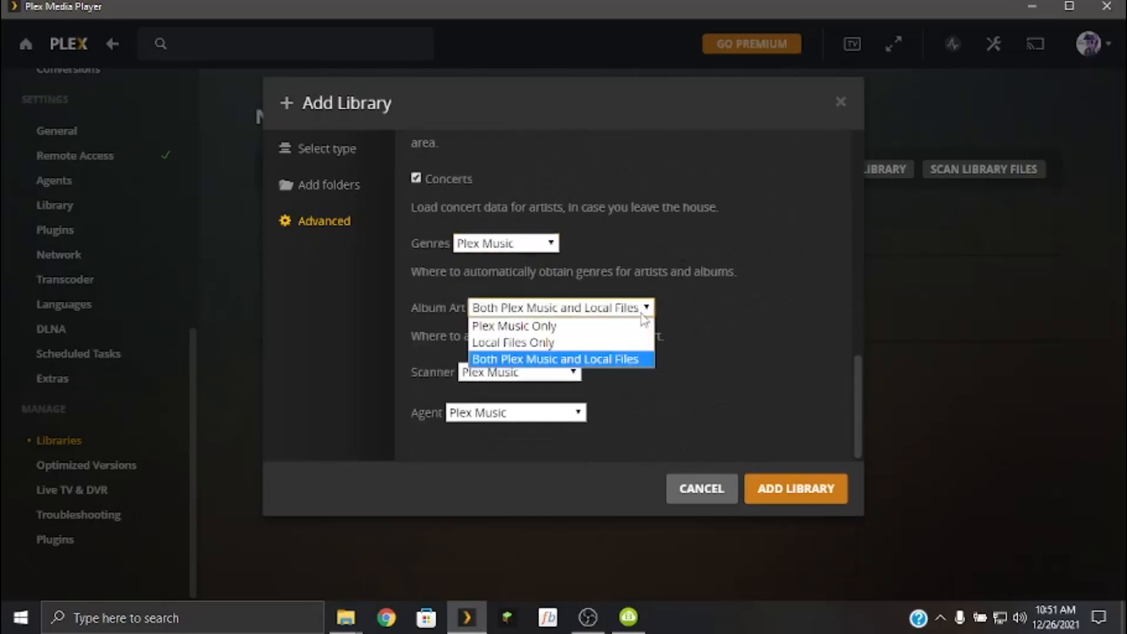
{"action": "left_click", "coordinate": [817, 291]}
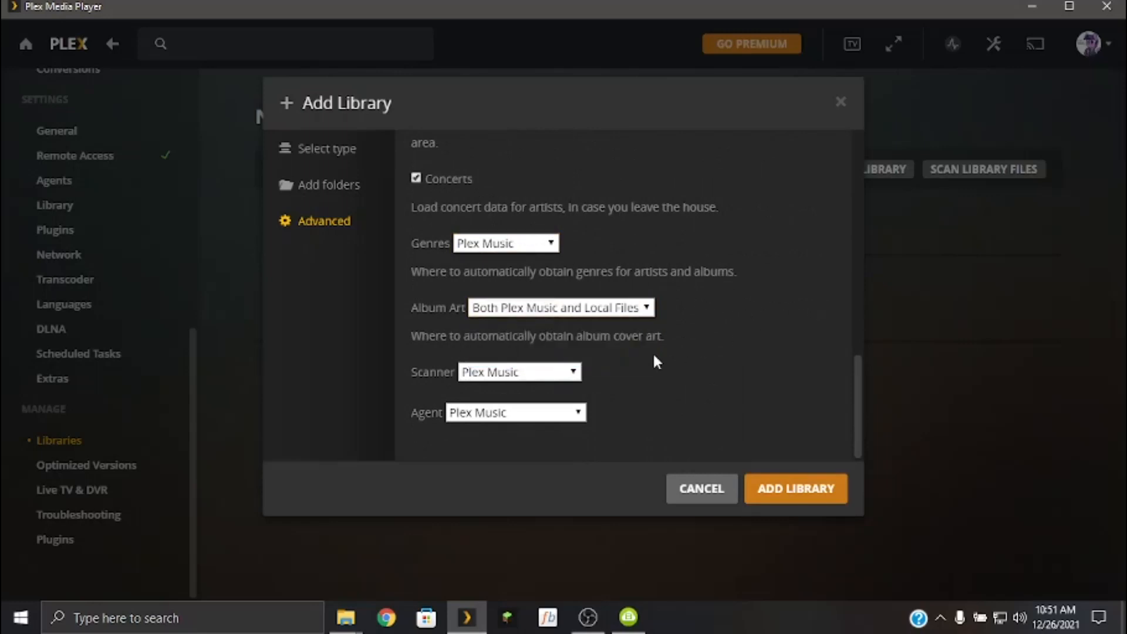
{"action": "left_click", "coordinate": [707, 500]}
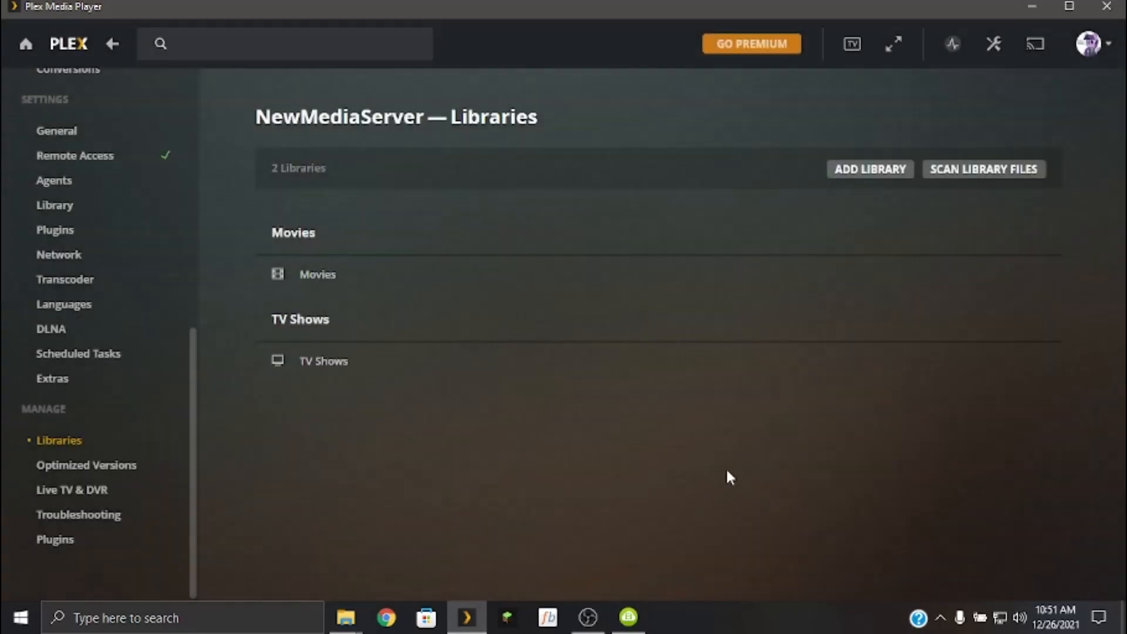
Preview the Photos and Other Videos types for a new library and close the dialog without adding one.
{"action": "left_click", "coordinate": [868, 170]}
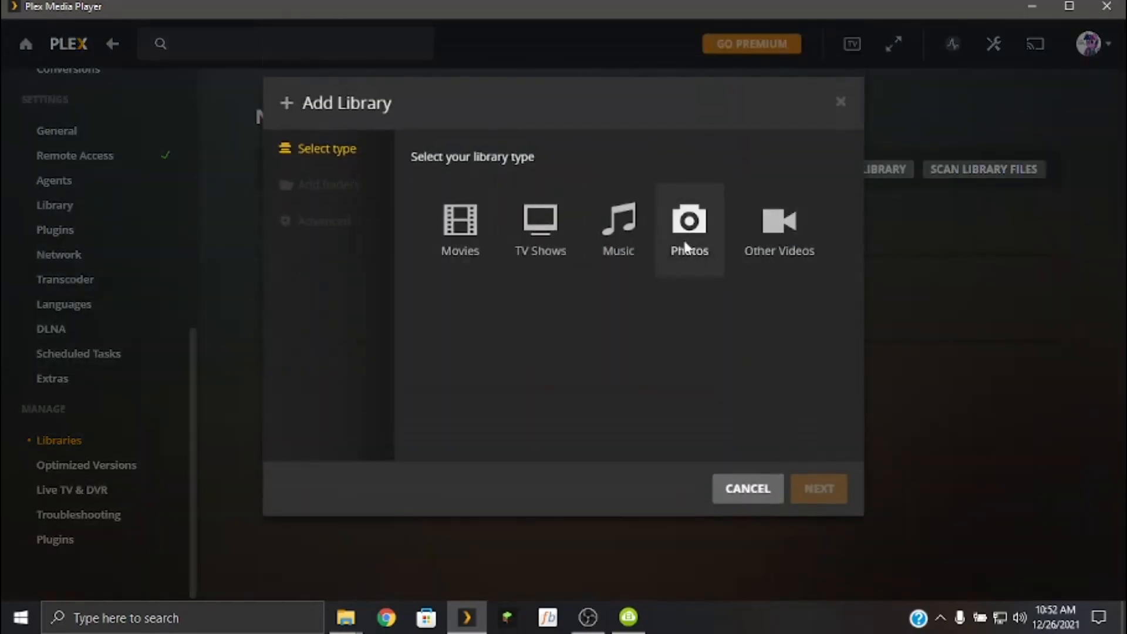
{"action": "left_click", "coordinate": [686, 246]}
{"action": "left_click", "coordinate": [782, 252]}
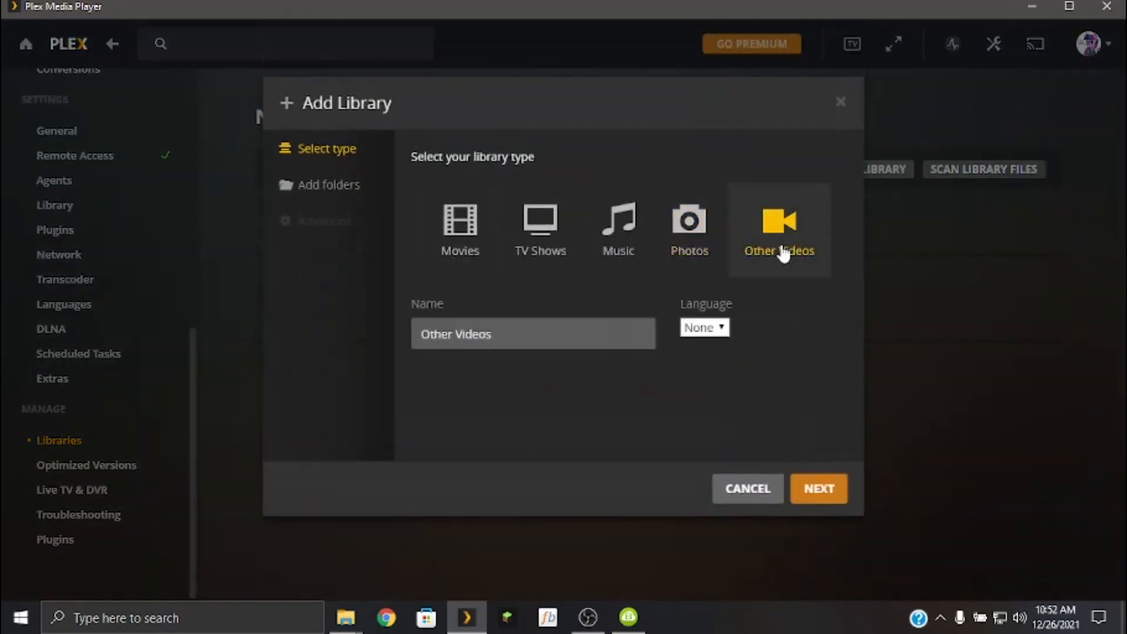
{"action": "left_click", "coordinate": [842, 103]}
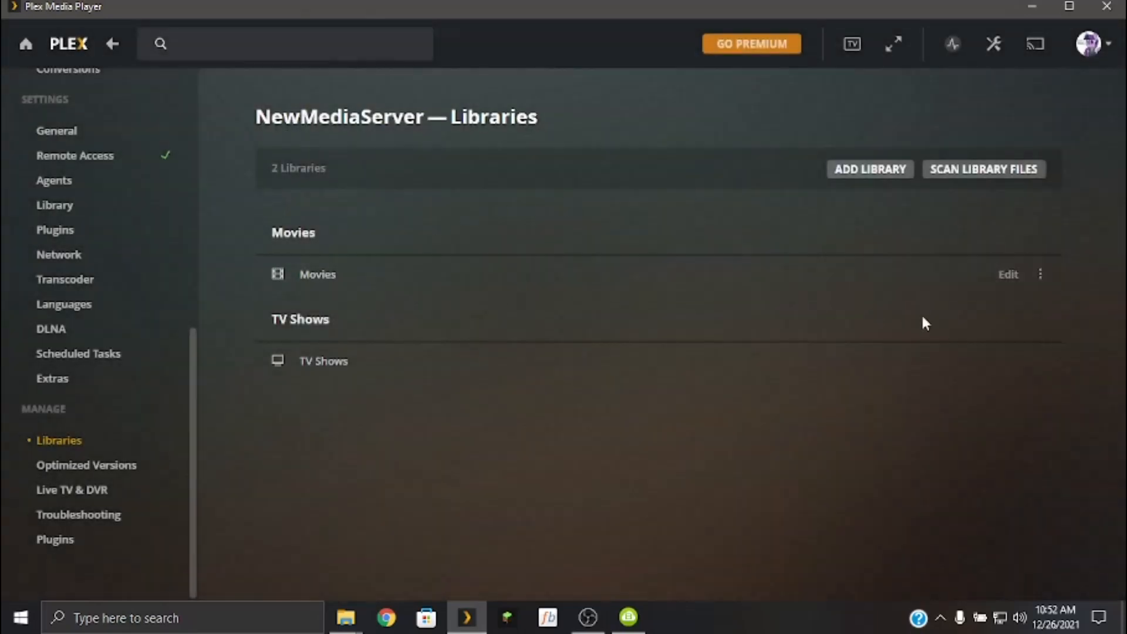
Examine the Movies library's advanced settings, including the Scanner and Agent choices, and leave without saving.
{"action": "left_click", "coordinate": [1008, 275]}
{"action": "left_click", "coordinate": [325, 221]}
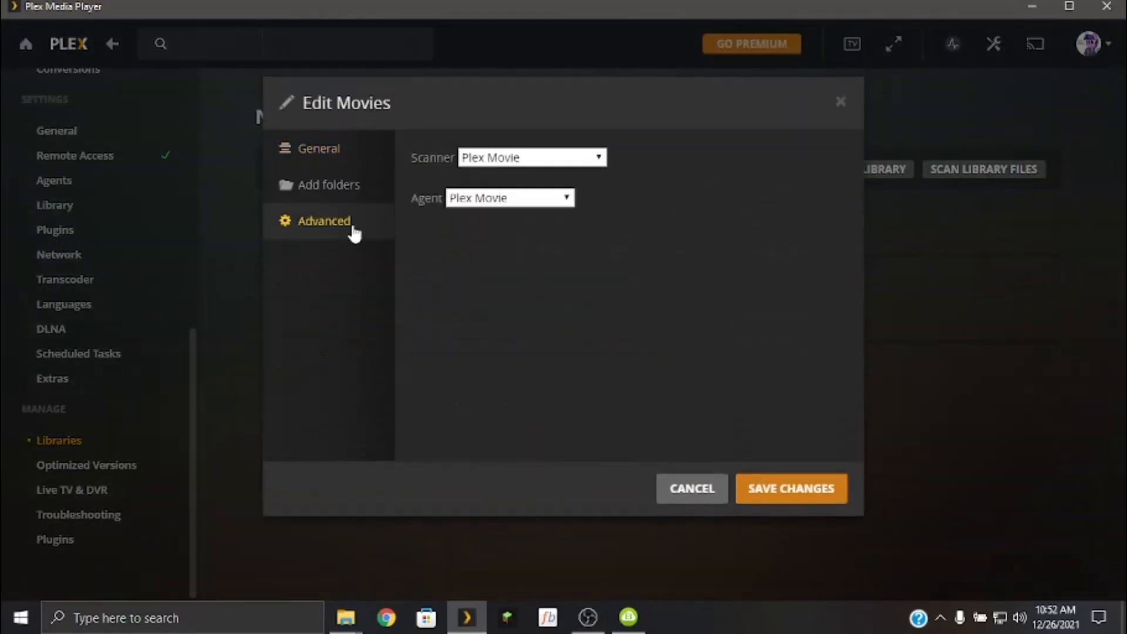
{"action": "scroll", "coordinate": [728, 231], "scroll_direction": "down", "scroll_amount": 15}
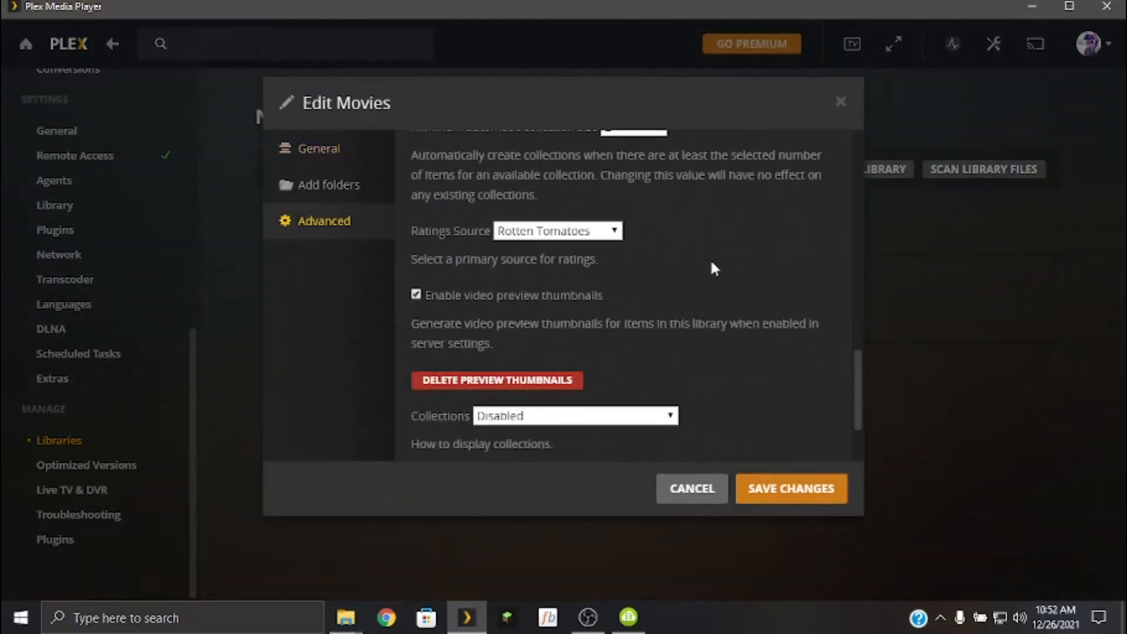
{"action": "scroll", "coordinate": [711, 263], "scroll_direction": "down", "scroll_amount": 1}
{"action": "scroll", "coordinate": [711, 259], "scroll_direction": "up", "scroll_amount": 3}
{"action": "scroll", "coordinate": [710, 256], "scroll_direction": "down", "scroll_amount": 3}
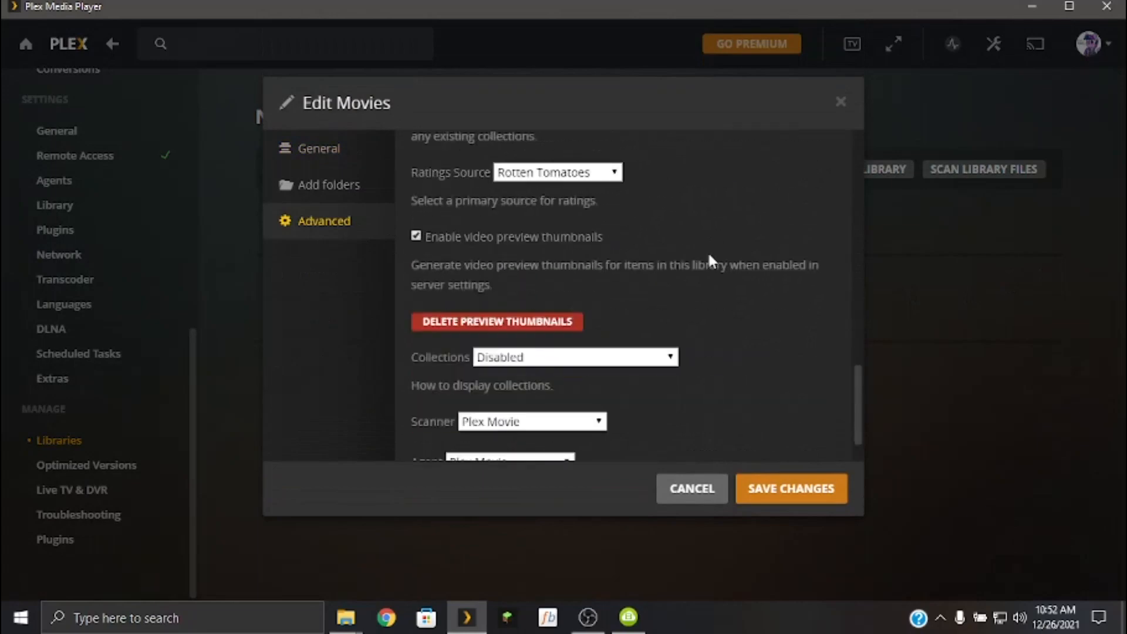
{"action": "scroll", "coordinate": [710, 259], "scroll_direction": "down", "scroll_amount": 1}
{"action": "left_click", "coordinate": [577, 372]}
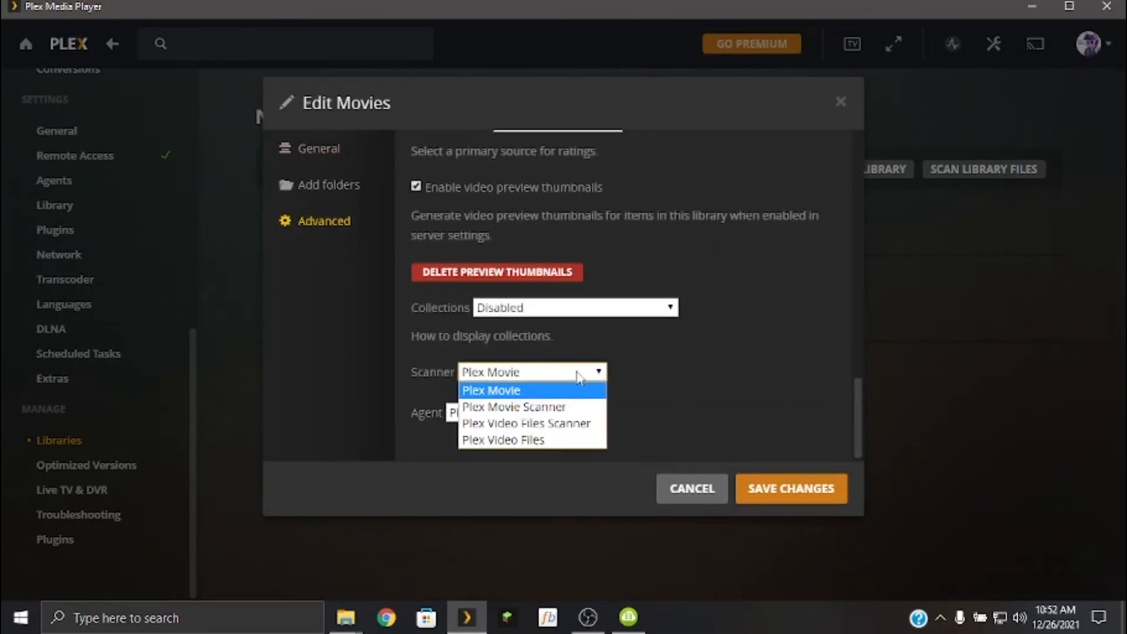
{"action": "left_click", "coordinate": [769, 361]}
{"action": "left_click", "coordinate": [512, 415]}
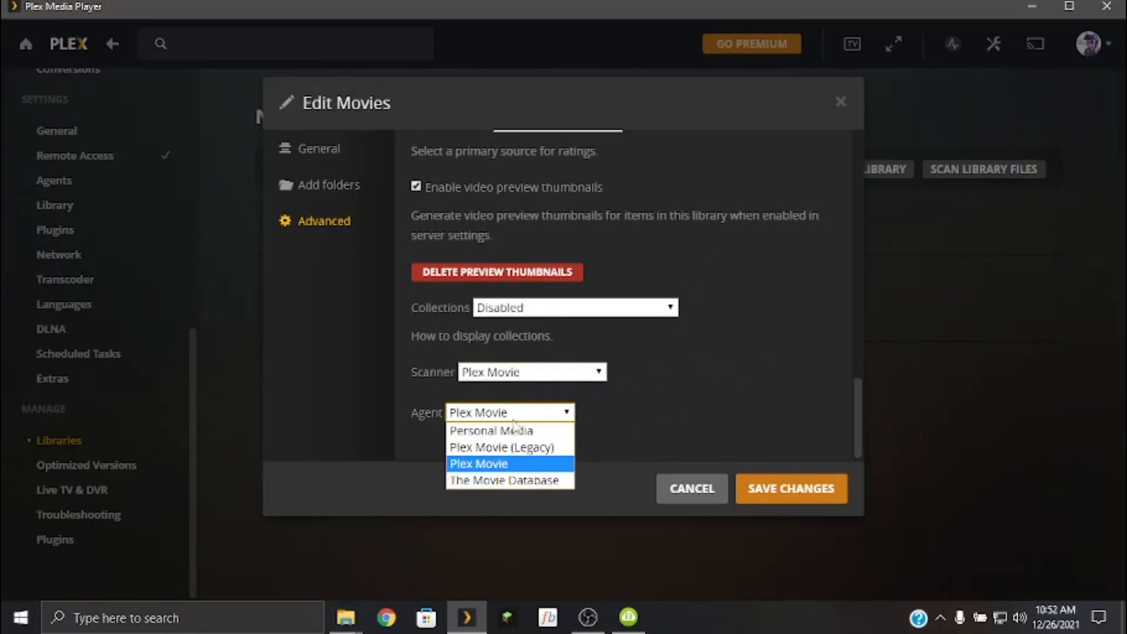
{"action": "left_click", "coordinate": [709, 385]}
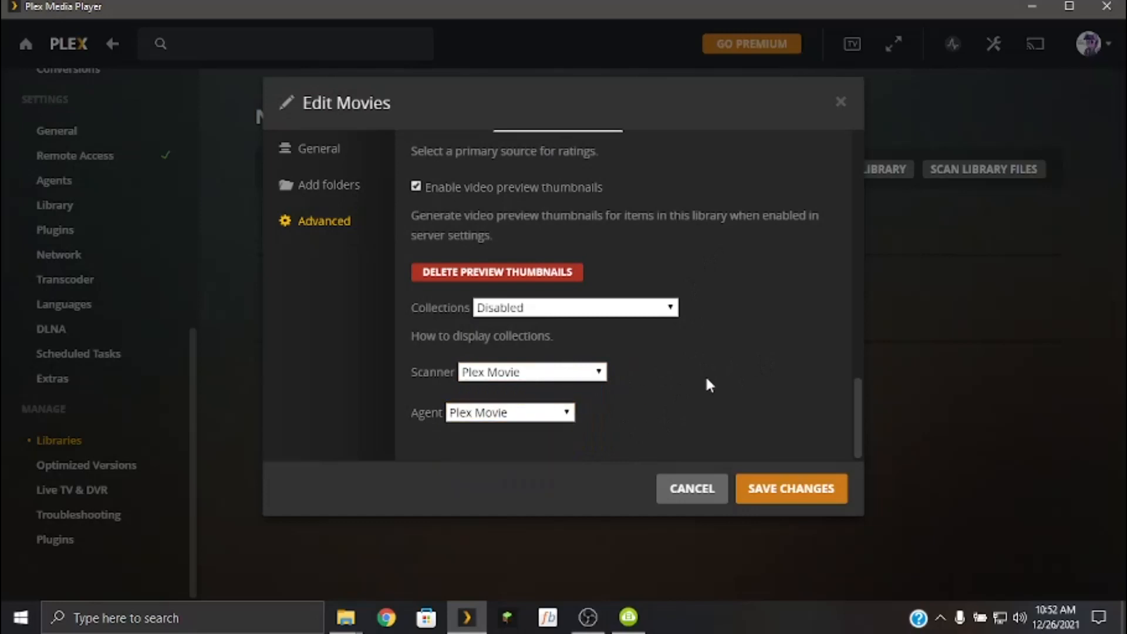
{"action": "left_click", "coordinate": [693, 491]}
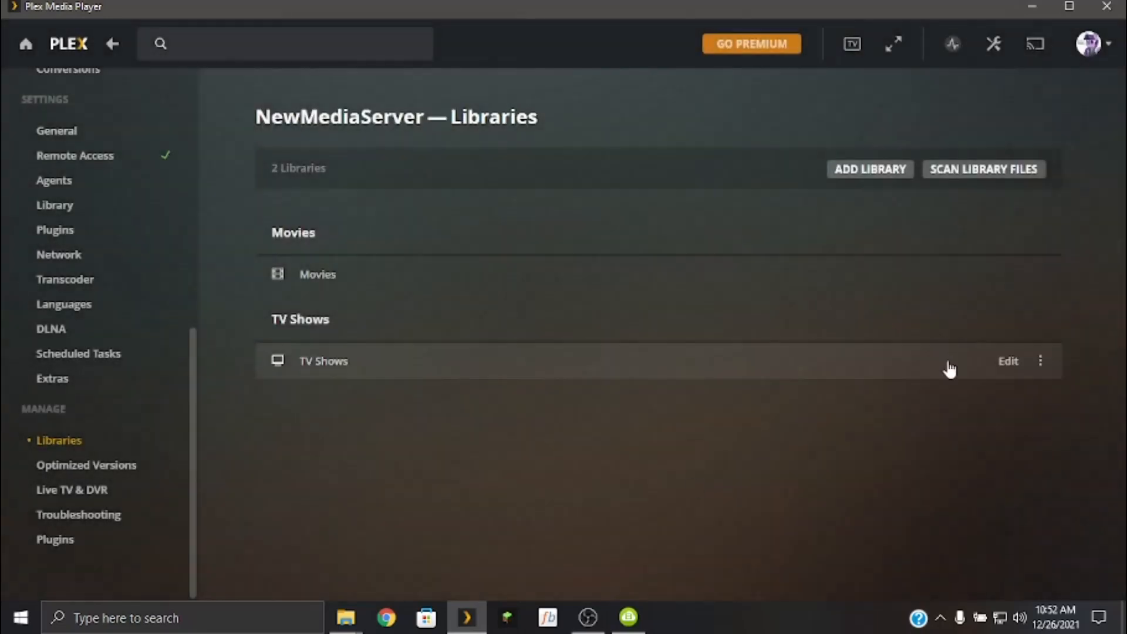
Examine the TV Shows library's advanced settings, including the Scanner choices, and close them without saving.
{"action": "left_click", "coordinate": [1009, 362]}
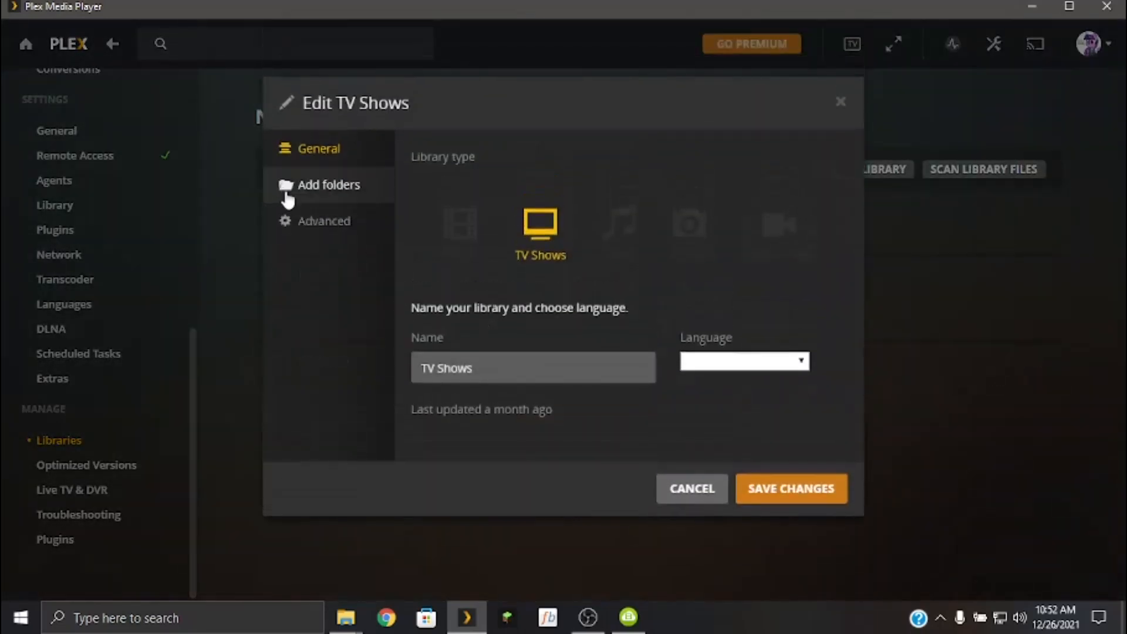
{"action": "left_click", "coordinate": [320, 227]}
{"action": "scroll", "coordinate": [569, 364], "scroll_direction": "down", "scroll_amount": 15}
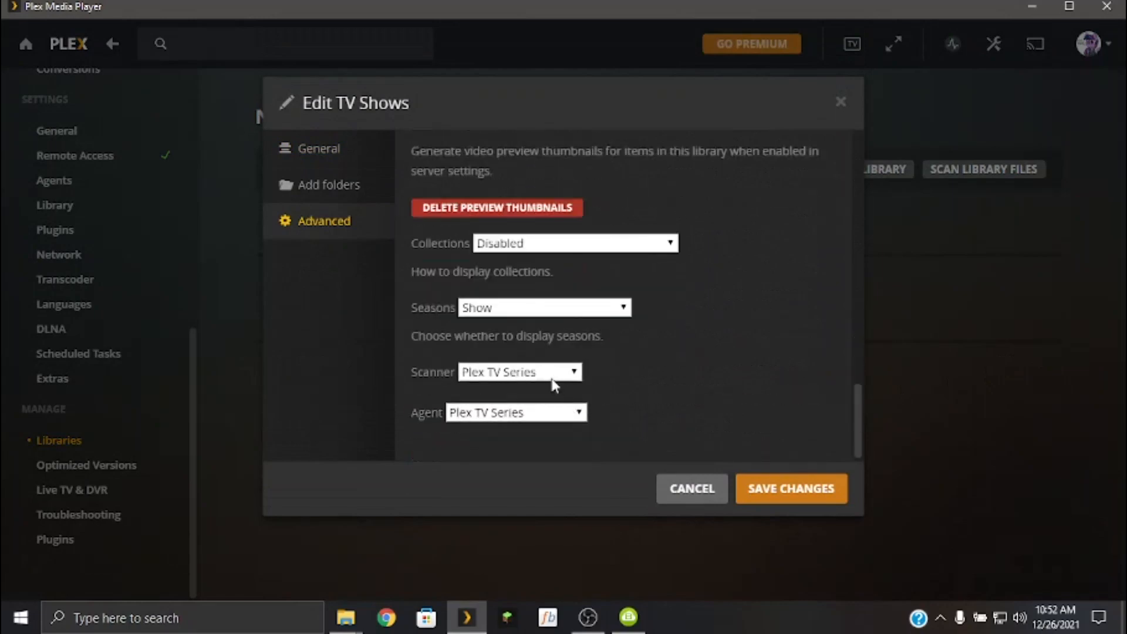
{"action": "left_click", "coordinate": [557, 376]}
{"action": "left_click", "coordinate": [767, 403]}
{"action": "left_click", "coordinate": [841, 101]}
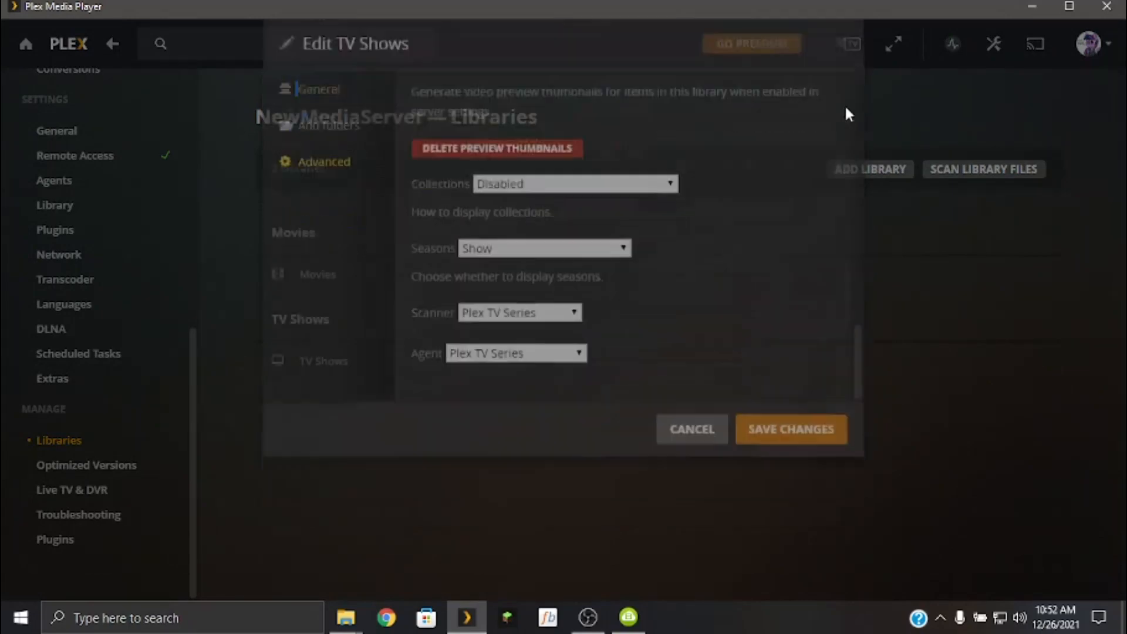
Close Plex Media Player and arrange the Videos folder side by side with a new Chrome window.
{"action": "left_click", "coordinate": [1103, 7]}
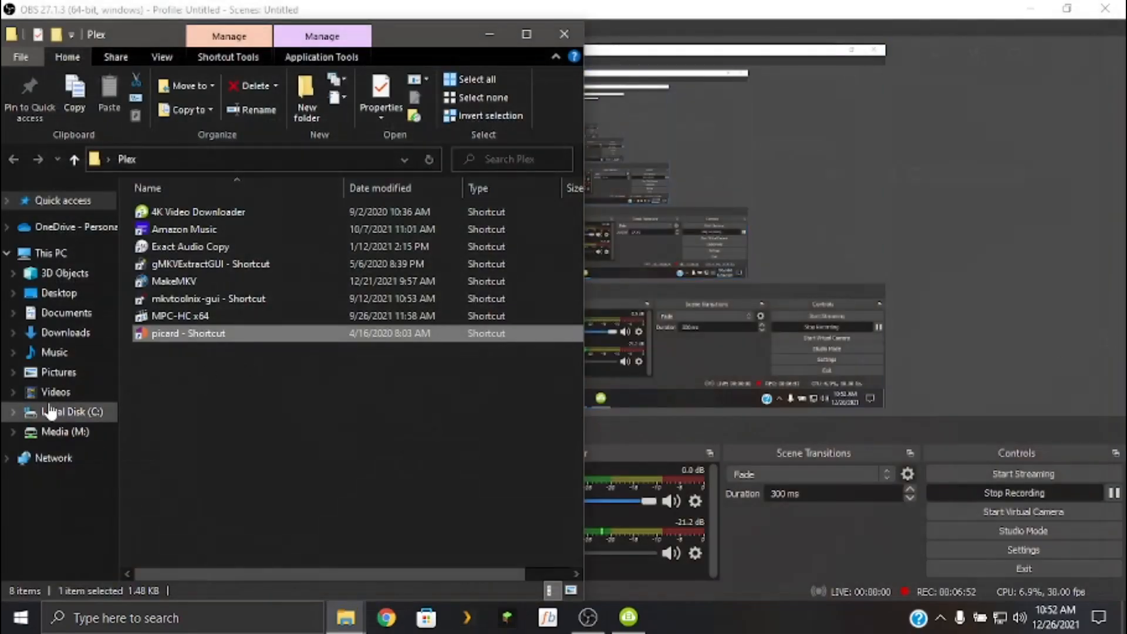
{"action": "left_click", "coordinate": [67, 393]}
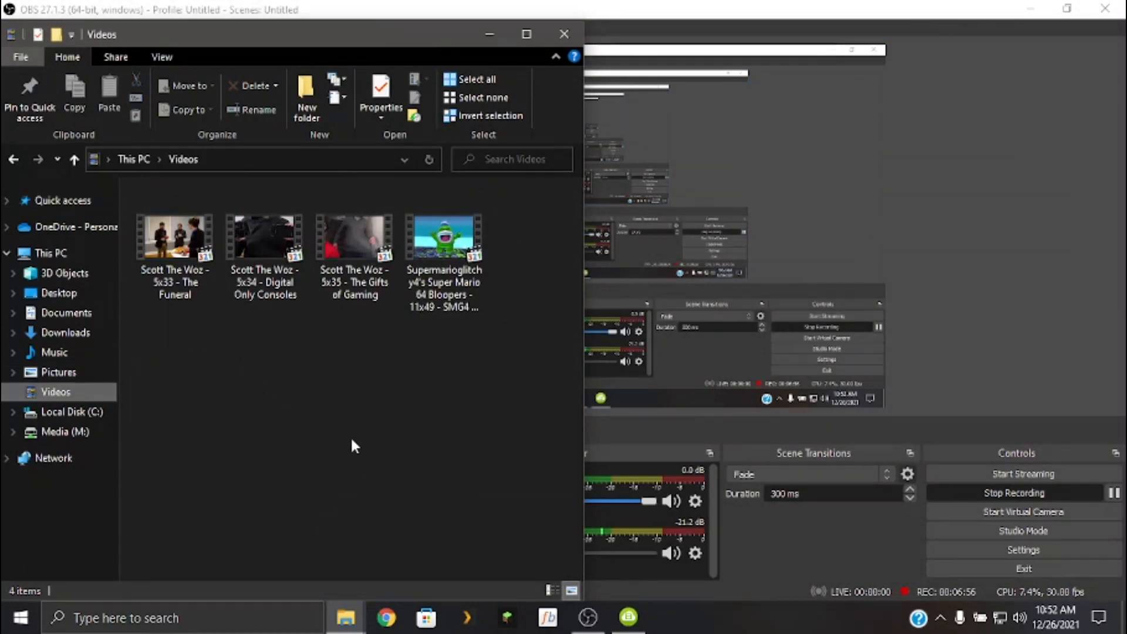
{"action": "left_click", "coordinate": [386, 618]}
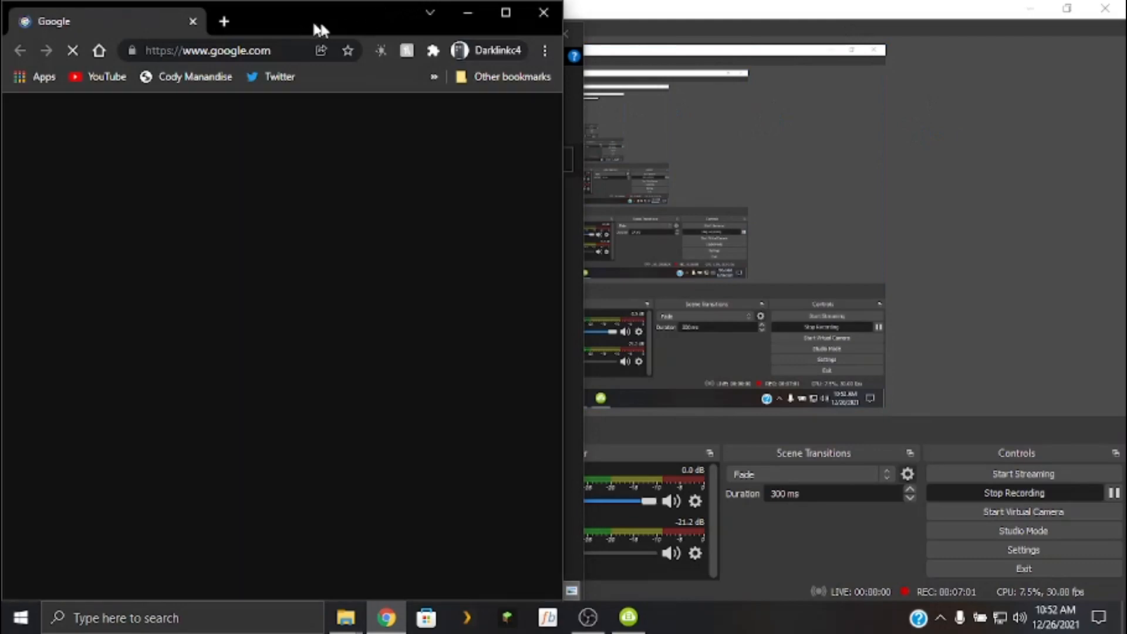
{"action": "left_click_drag", "start_coordinate": [320, 26], "coordinate": [1124, 226]}
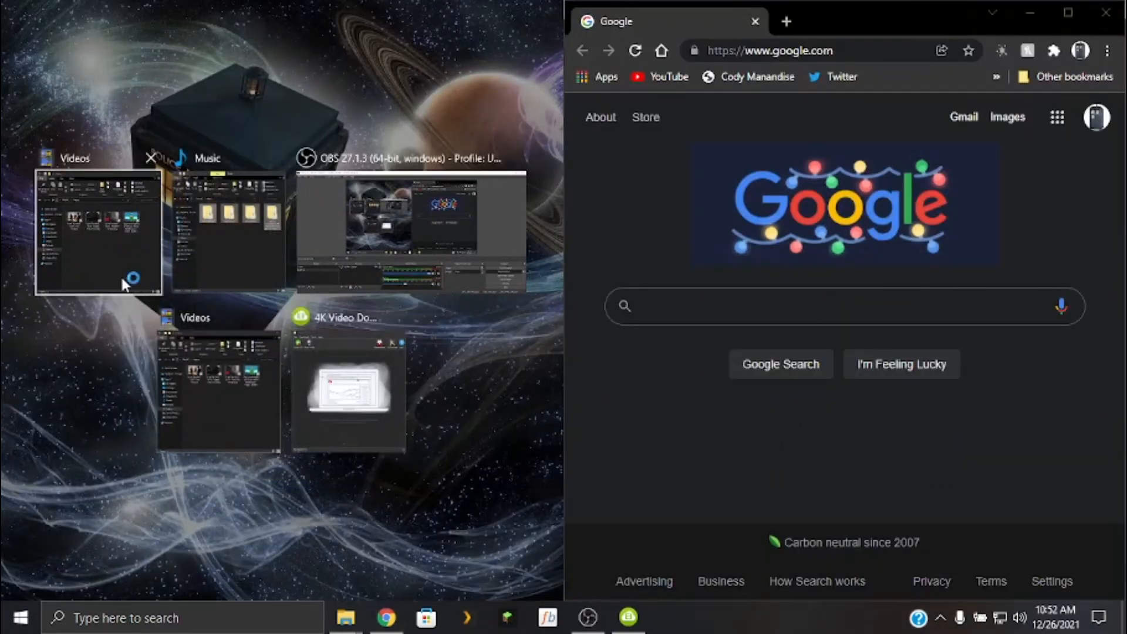
{"action": "left_click", "coordinate": [133, 252]}
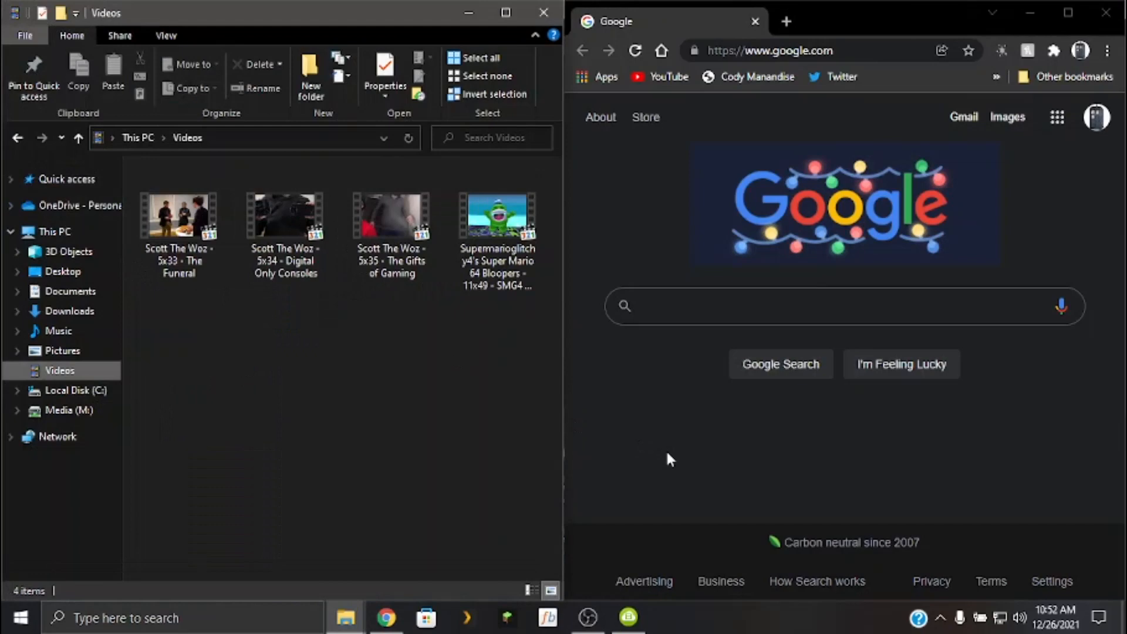
Open the TheTVDB home page from the plex info bookmarks in Chrome.
{"action": "left_click", "coordinate": [709, 322]}
{"action": "left_click", "coordinate": [998, 77]}
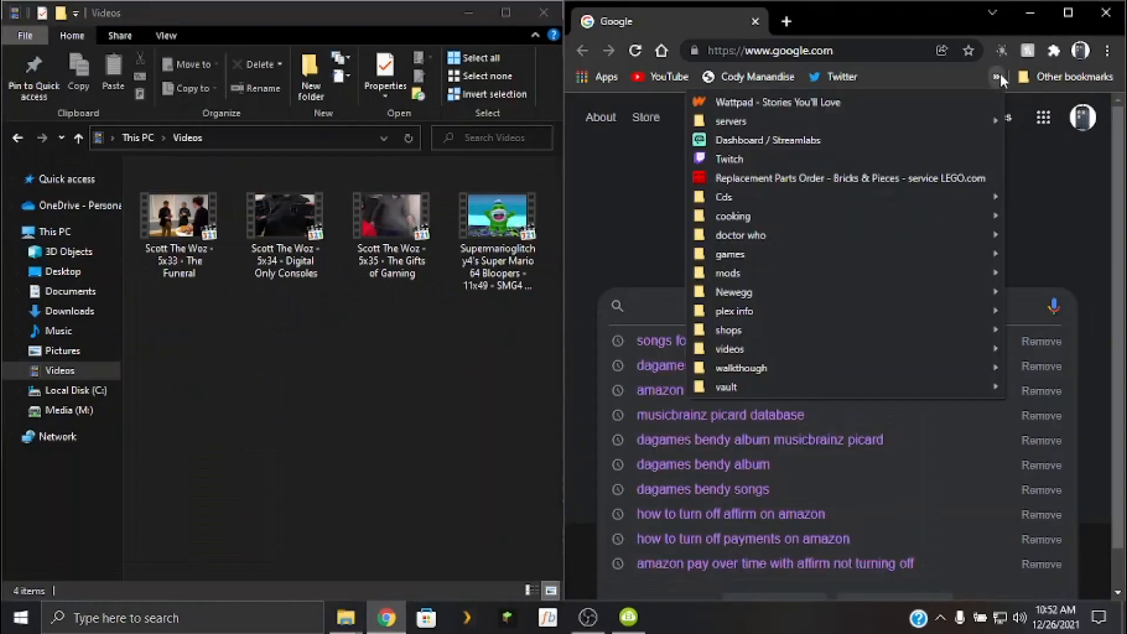
{"action": "mouse_move", "coordinate": [832, 310]}
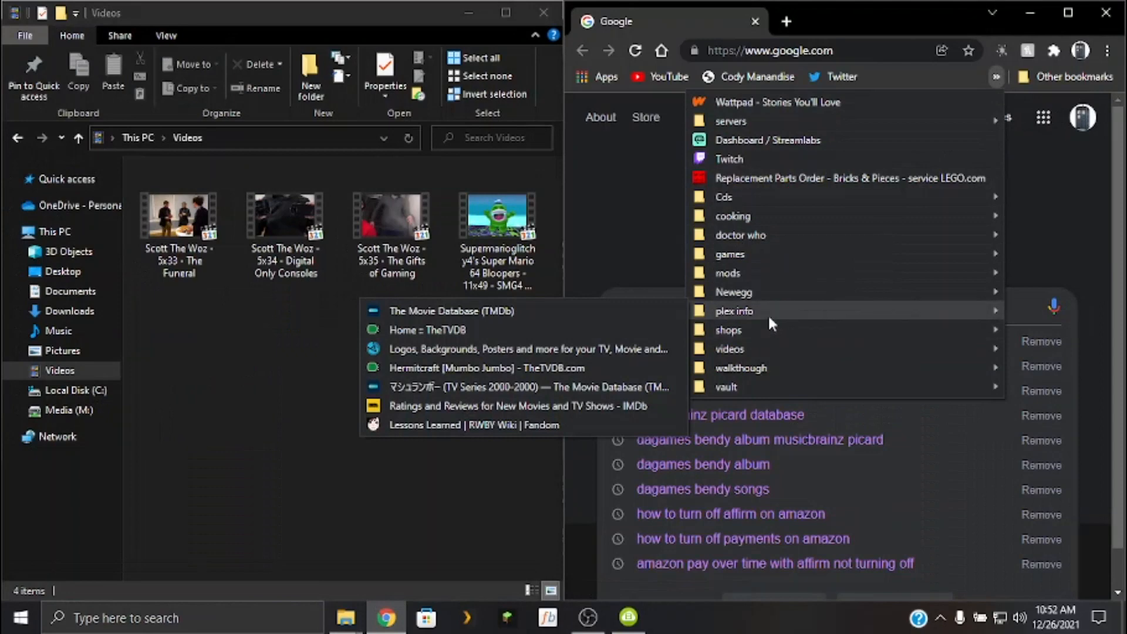
{"action": "left_click", "coordinate": [536, 328]}
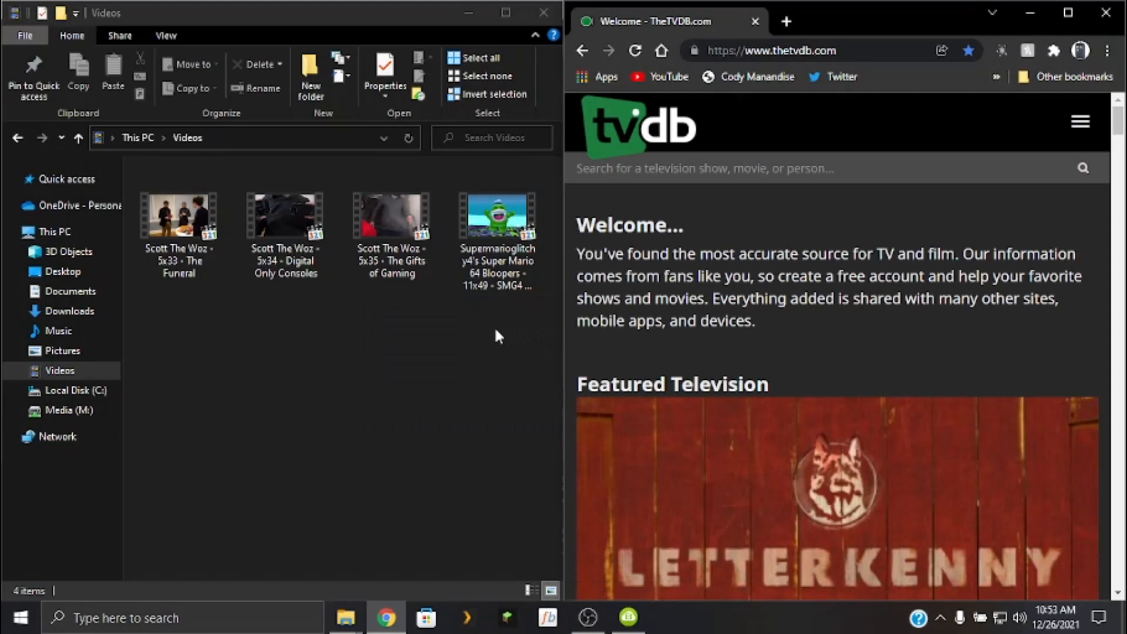
Search TheTVDB for "scott the woz" and open the Scott The Woz series page.
{"action": "left_click", "coordinate": [722, 174]}
{"action": "type", "text": "sco"}
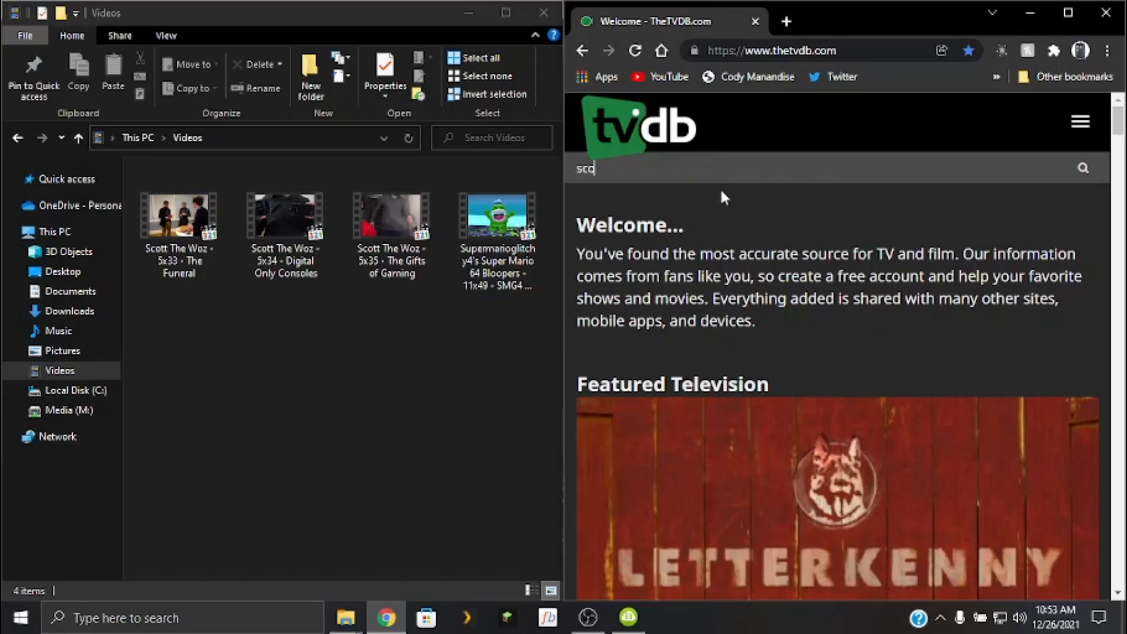
{"action": "type", "text": "tt the woz"}
{"action": "key", "text": "Return"}
{"action": "scroll", "coordinate": [723, 192], "scroll_direction": "down", "scroll_amount": 3}
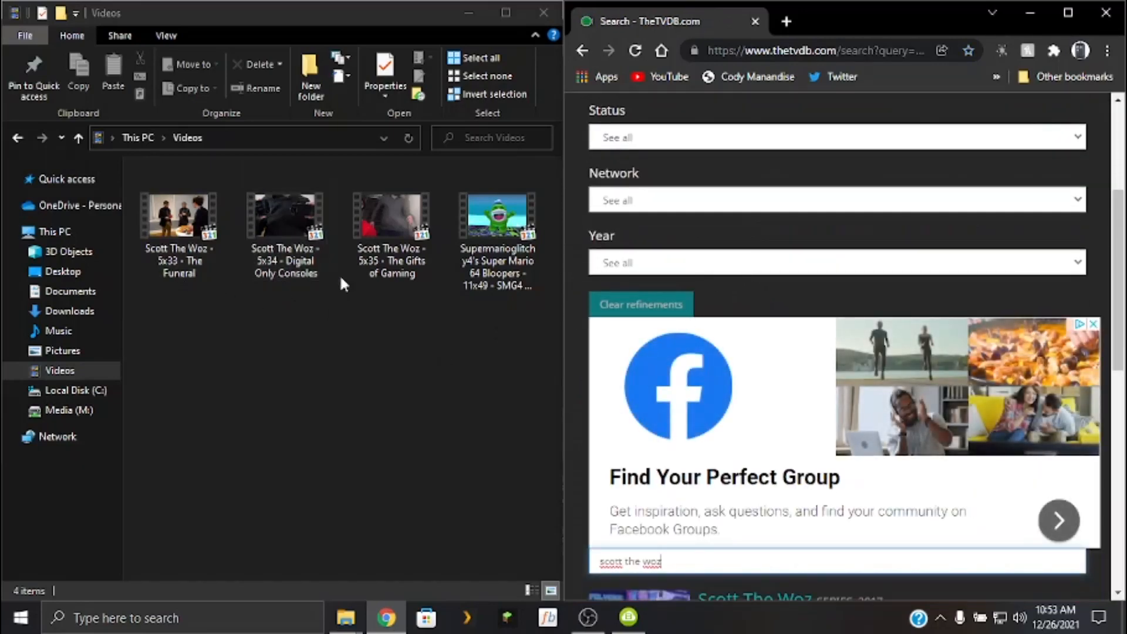
{"action": "scroll", "coordinate": [792, 293], "scroll_direction": "down", "scroll_amount": 7}
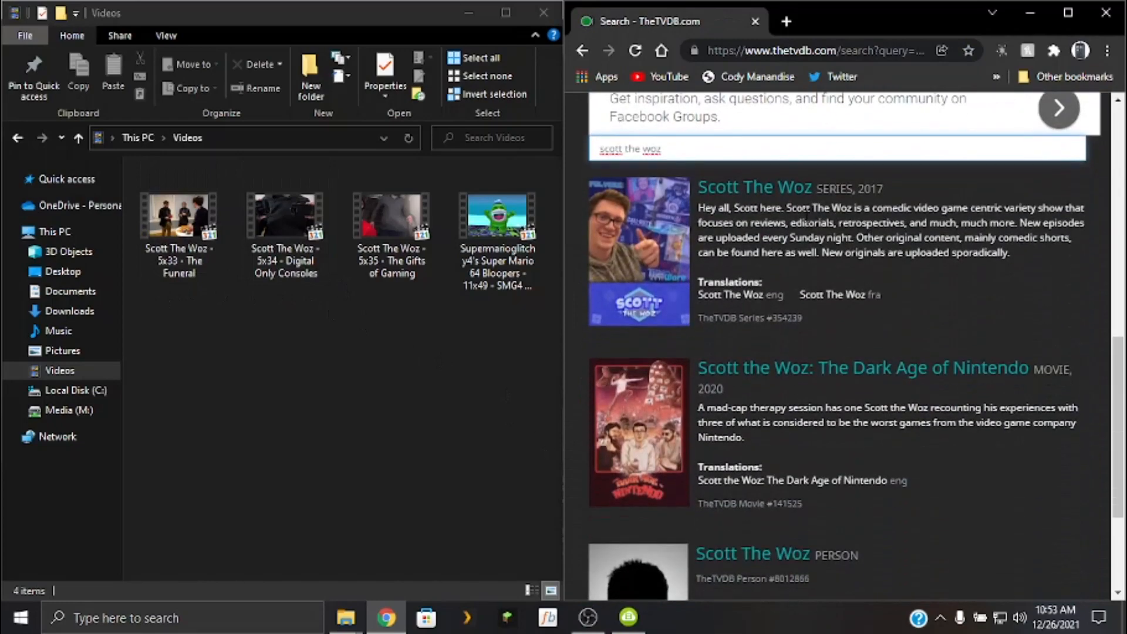
{"action": "left_click", "coordinate": [792, 187]}
Examine the Scott The Woz series page down to its recent episodes and seasons list, and return to the search results.
{"action": "scroll", "coordinate": [940, 296], "scroll_direction": "down", "scroll_amount": 10}
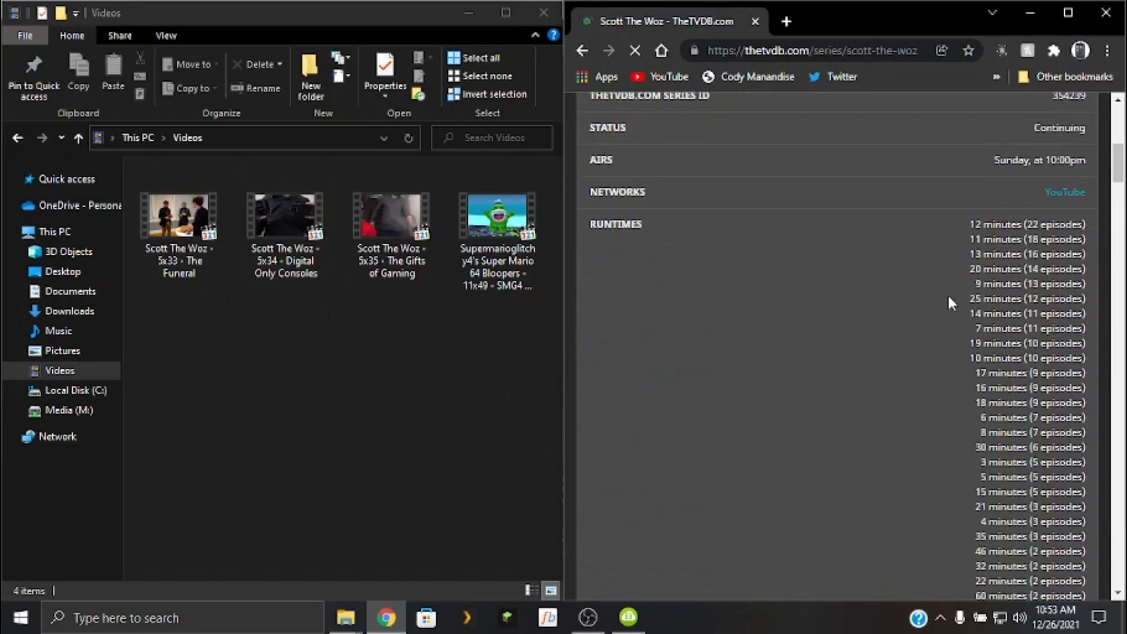
{"action": "scroll", "coordinate": [954, 299], "scroll_direction": "down", "scroll_amount": 15}
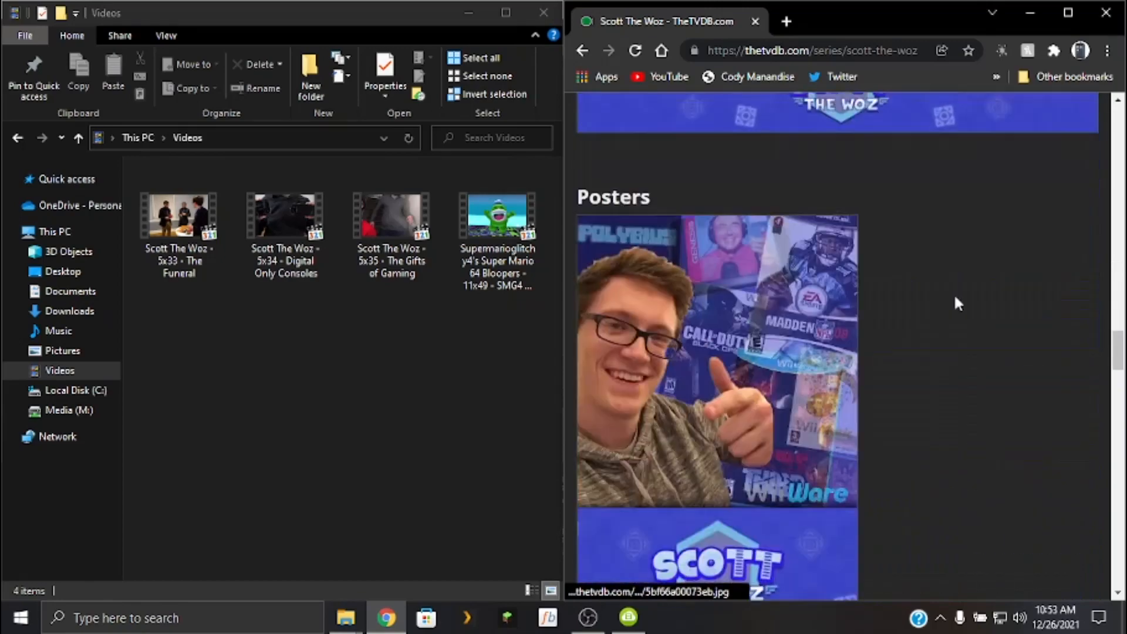
{"action": "scroll", "coordinate": [963, 298], "scroll_direction": "down", "scroll_amount": 20}
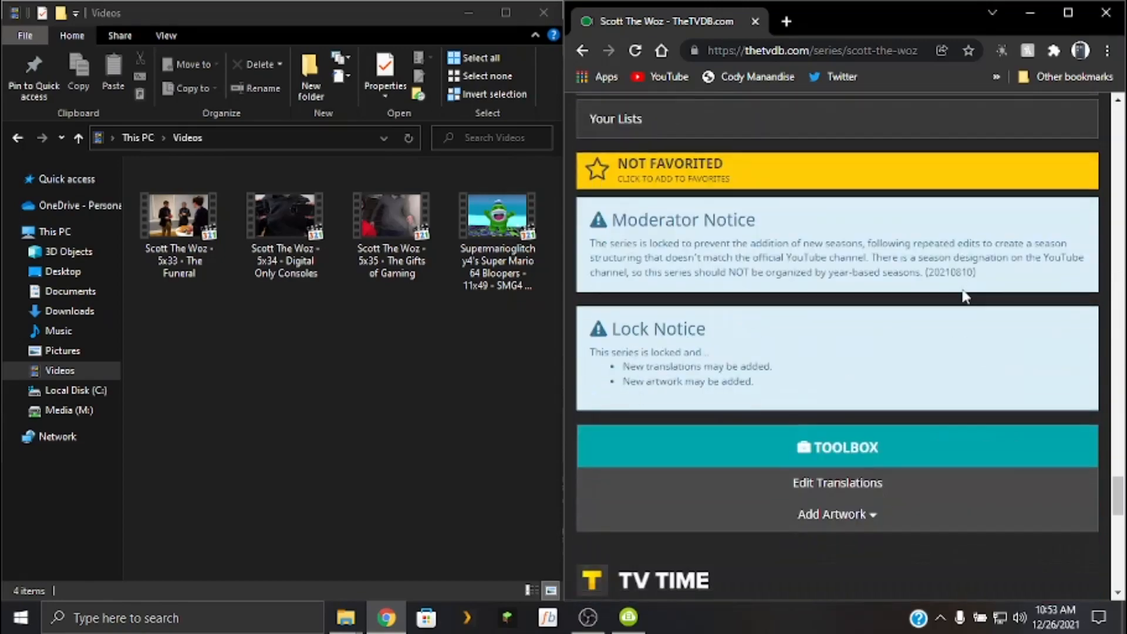
{"action": "scroll", "coordinate": [965, 300], "scroll_direction": "down", "scroll_amount": 4}
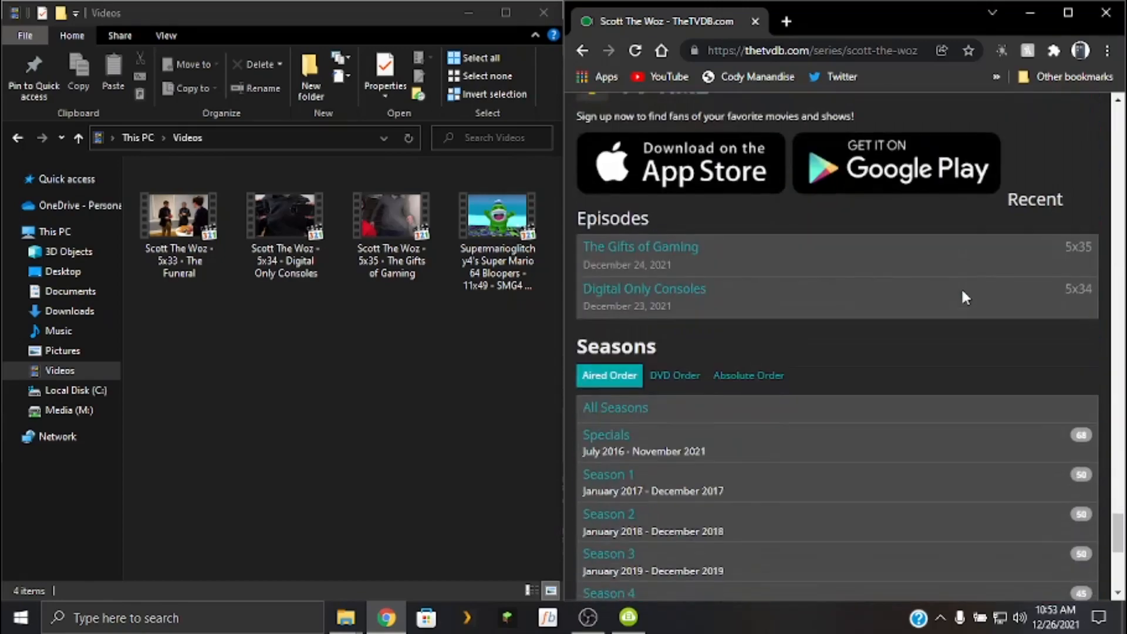
{"action": "scroll", "coordinate": [961, 287], "scroll_direction": "down", "scroll_amount": 5}
{"action": "scroll", "coordinate": [963, 282], "scroll_direction": "up", "scroll_amount": 20}
{"action": "scroll", "coordinate": [968, 287], "scroll_direction": "up", "scroll_amount": 8}
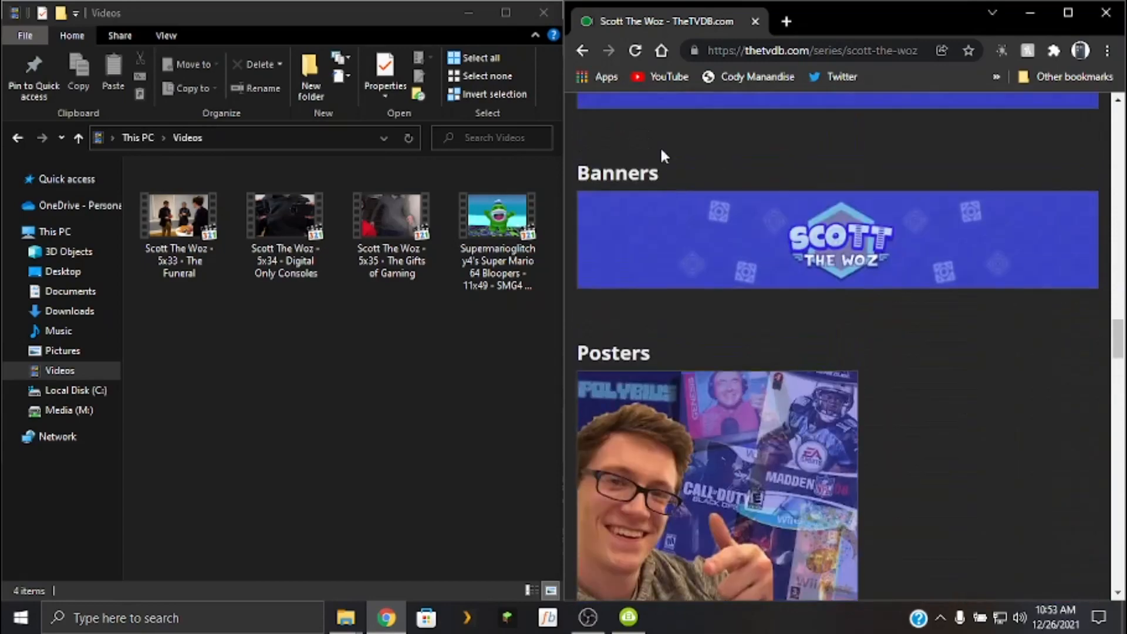
{"action": "left_click", "coordinate": [580, 51]}
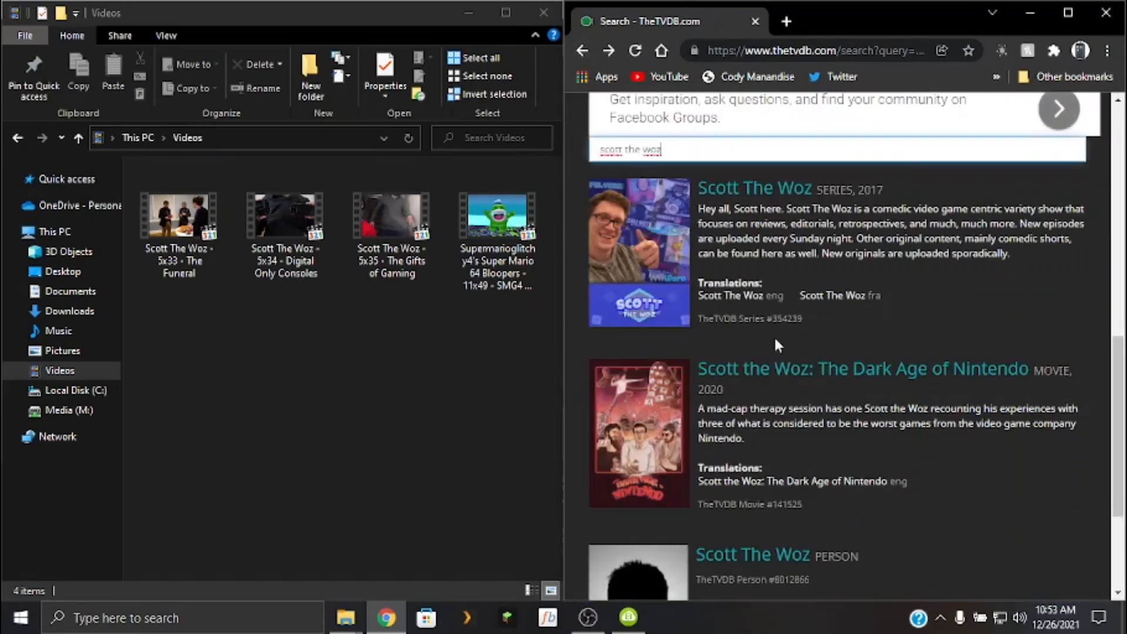
Create a new folder in Videos and enter Scott The Woz as the start of its name.
{"action": "left_click", "coordinate": [339, 435]}
{"action": "key", "text": "ctrl+shift+n"}
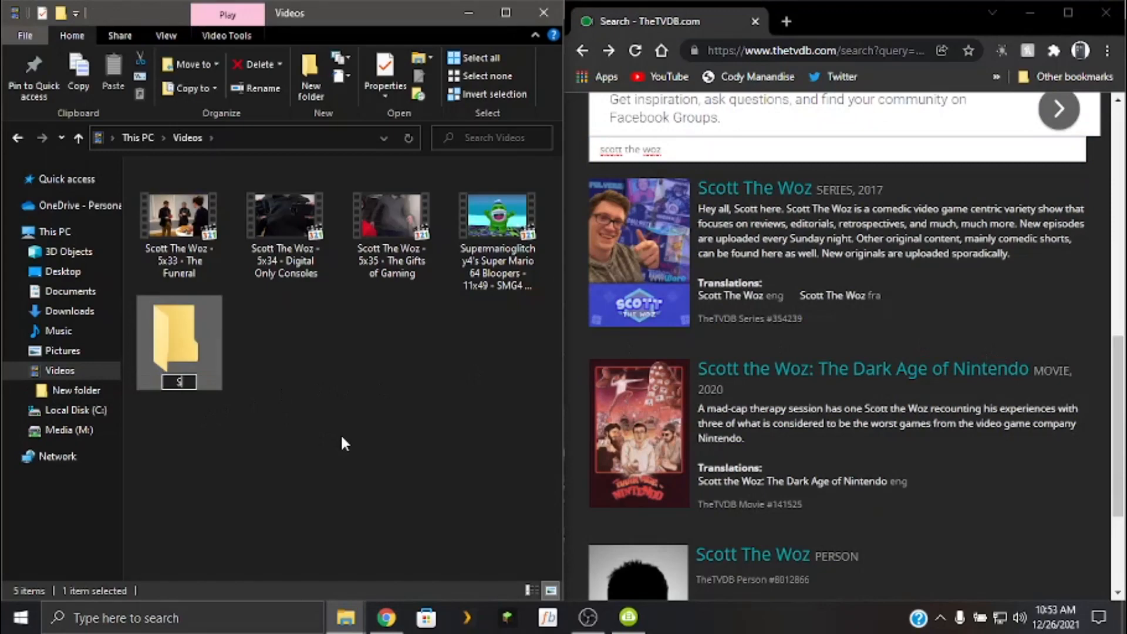
{"action": "type", "text": "Scott the"}
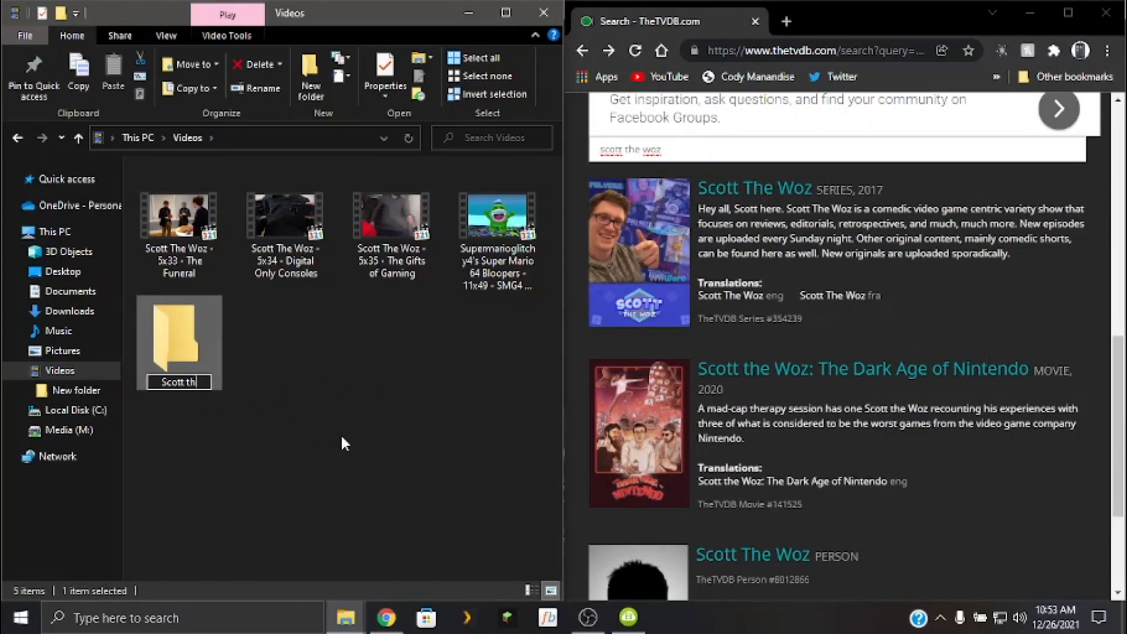
{"action": "key", "text": "BackSpace"}
{"action": "key", "text": "BackSpace"}
{"action": "key", "text": "BackSpace"}
{"action": "key", "text": "BackSpace"}
{"action": "key", "text": "BackSpace"}
{"action": "type", "text": "Thw"}
{"action": "key", "text": "BackSpace"}
{"action": "type", "text": "e Woz"}
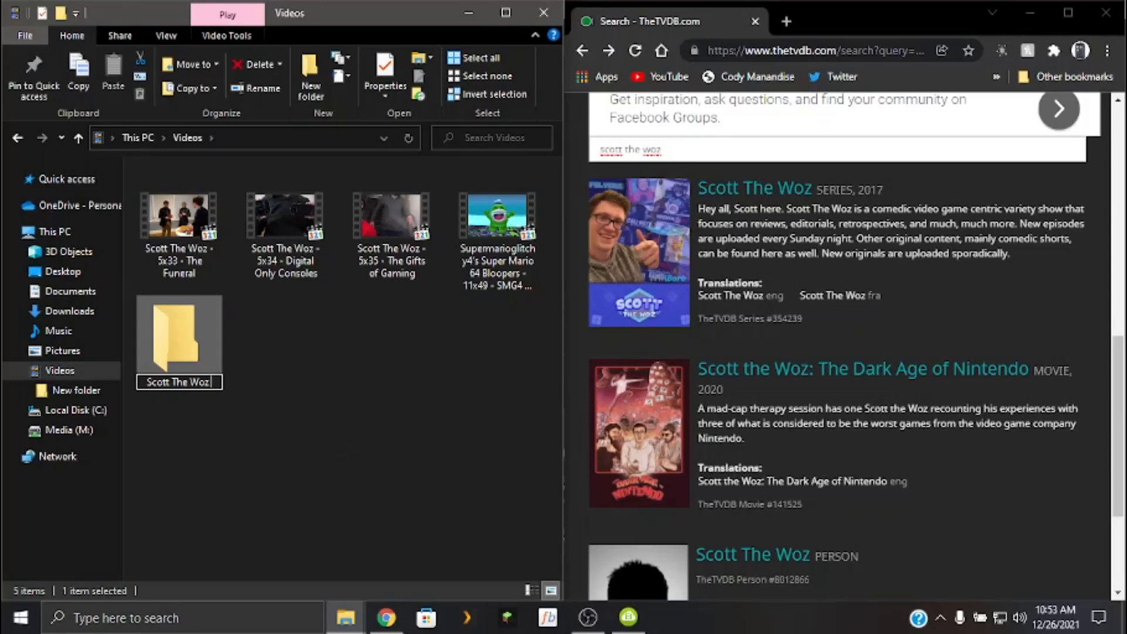
{"action": "type", "text": " (2017"}
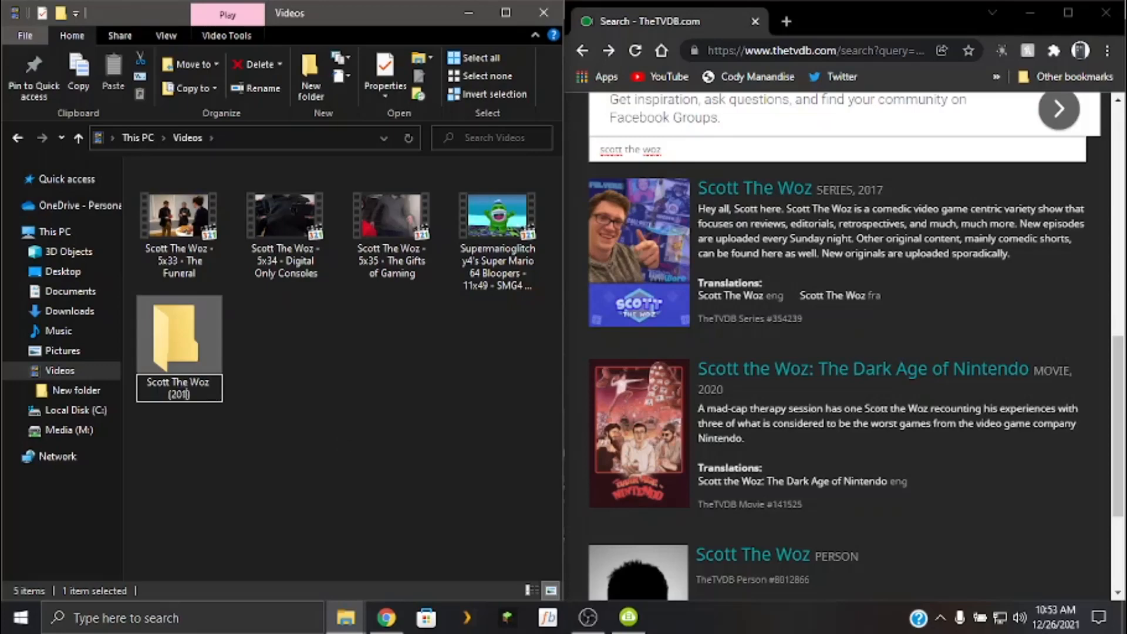
{"action": "type", "text": ")"}
{"action": "type", "text": " ("}
{"action": "type", "text": "tb"}
{"action": "type", "text": "d"}
Complete the new folder's name with the series year and TheTVDB ID as "(2017) {tvdb-354239}".
{"action": "key", "text": "BackSpace"}
{"action": "key", "text": "BackSpace"}
{"action": "key", "text": "BackSpace"}
{"action": "type", "text": "tvdb-"}
{"action": "type", "text": "35423"}
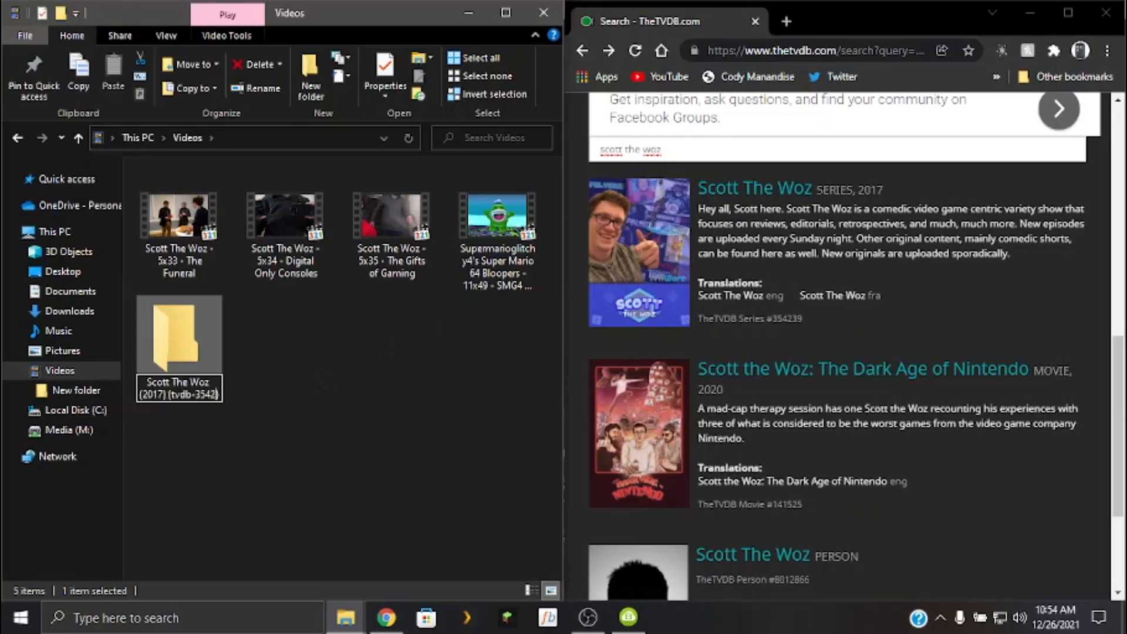
{"action": "type", "text": "9"}
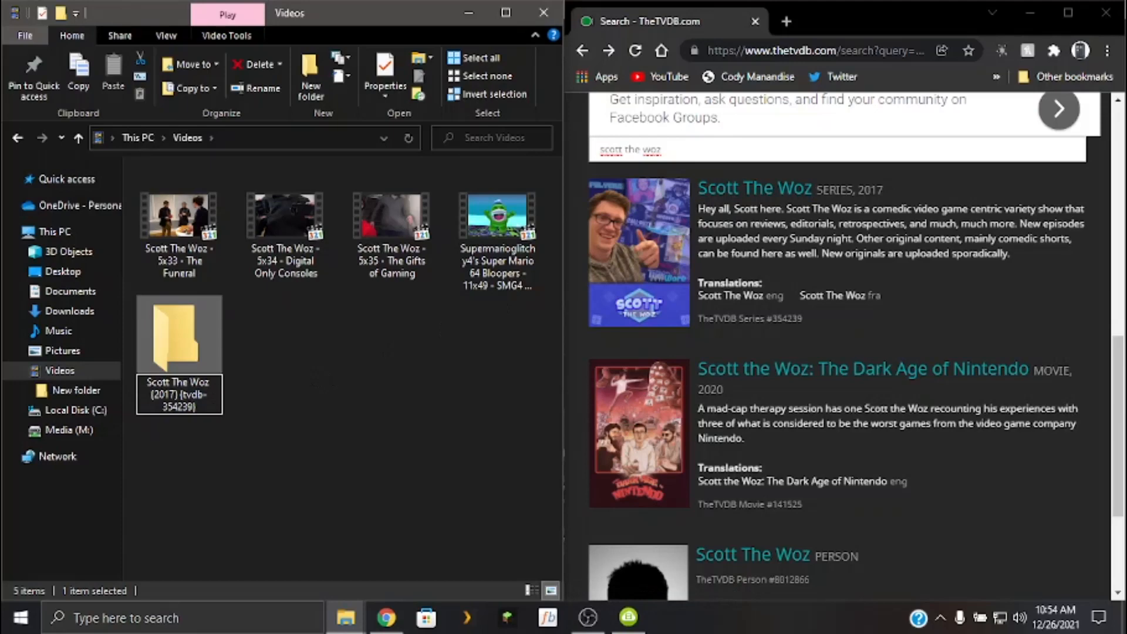
{"action": "key", "text": "Return"}
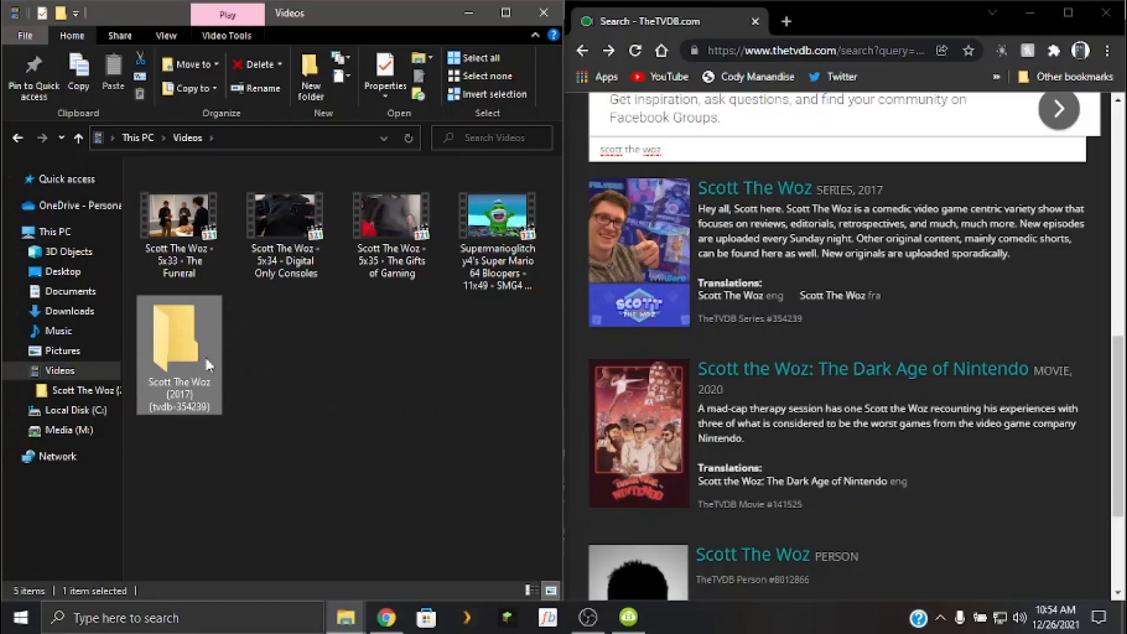
Search TheTVDB for "smg4" and open the Supermarioglitchy4's Super Mario 64 Bloopers series page.
{"action": "scroll", "coordinate": [638, 460], "scroll_direction": "up", "scroll_amount": 5}
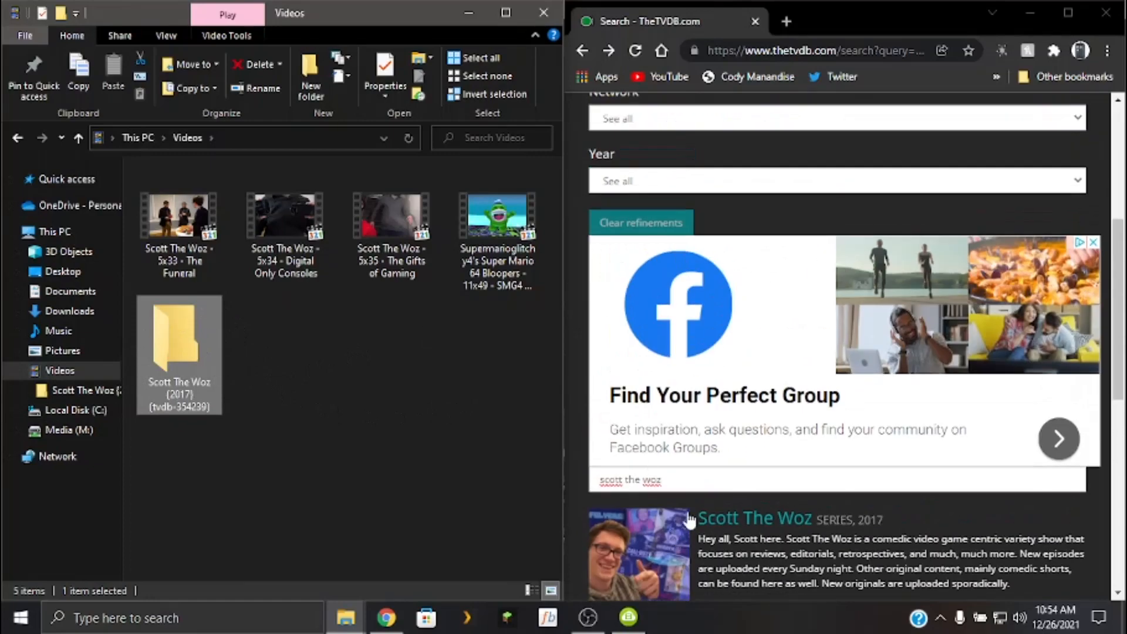
{"action": "left_click", "coordinate": [690, 486]}
{"action": "triple_click", "coordinate": [731, 473]}
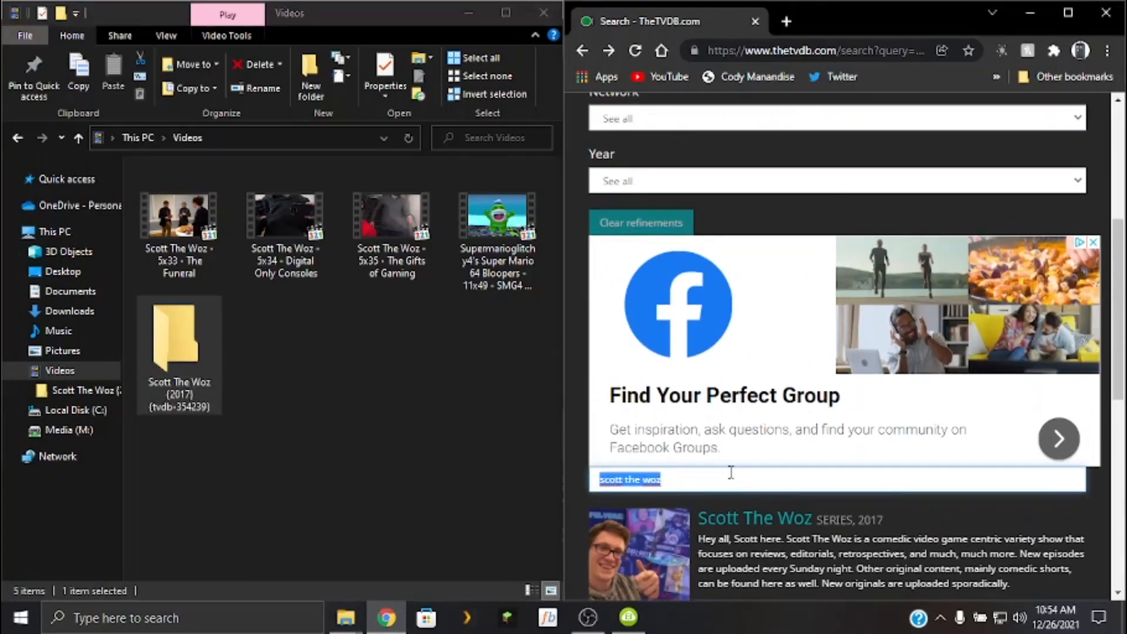
{"action": "type", "text": "smga"}
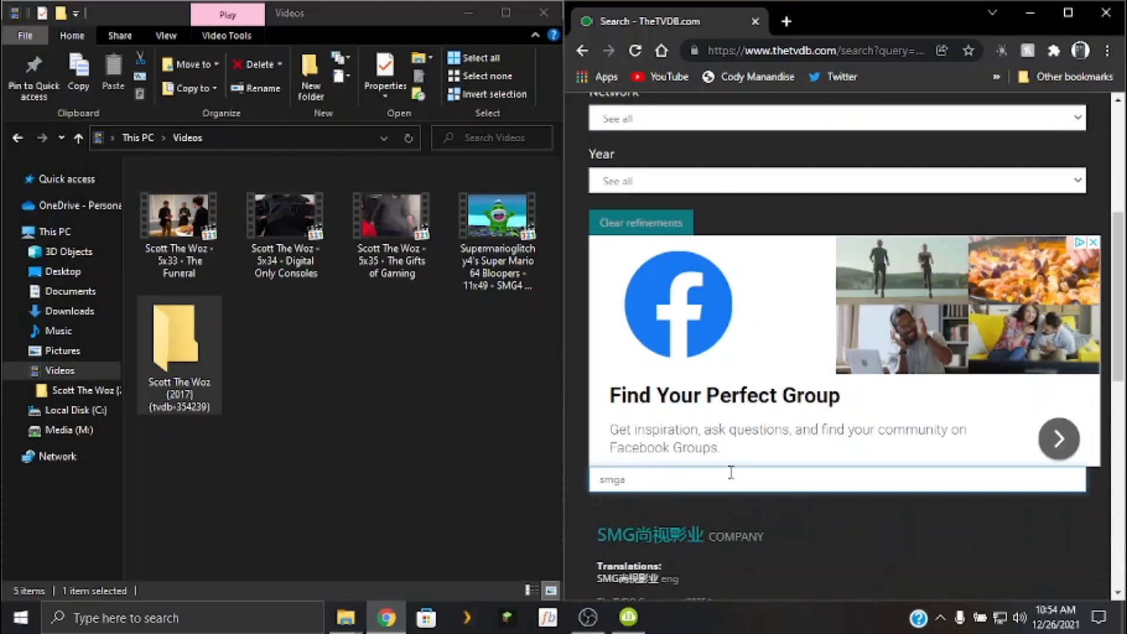
{"action": "key", "text": "BackSpace"}
{"action": "type", "text": "4"}
{"action": "left_click", "coordinate": [856, 519]}
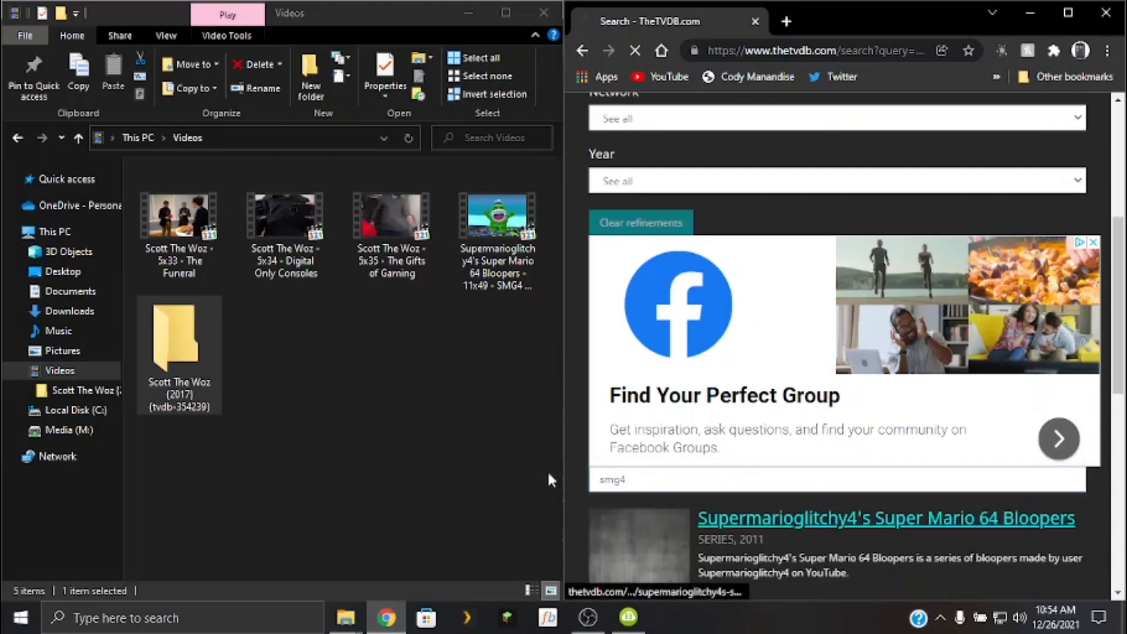
Examine the Super Mario 64 Bloopers series page down to its seasons list and return to the search results.
{"action": "scroll", "coordinate": [873, 434], "scroll_direction": "down", "scroll_amount": 20}
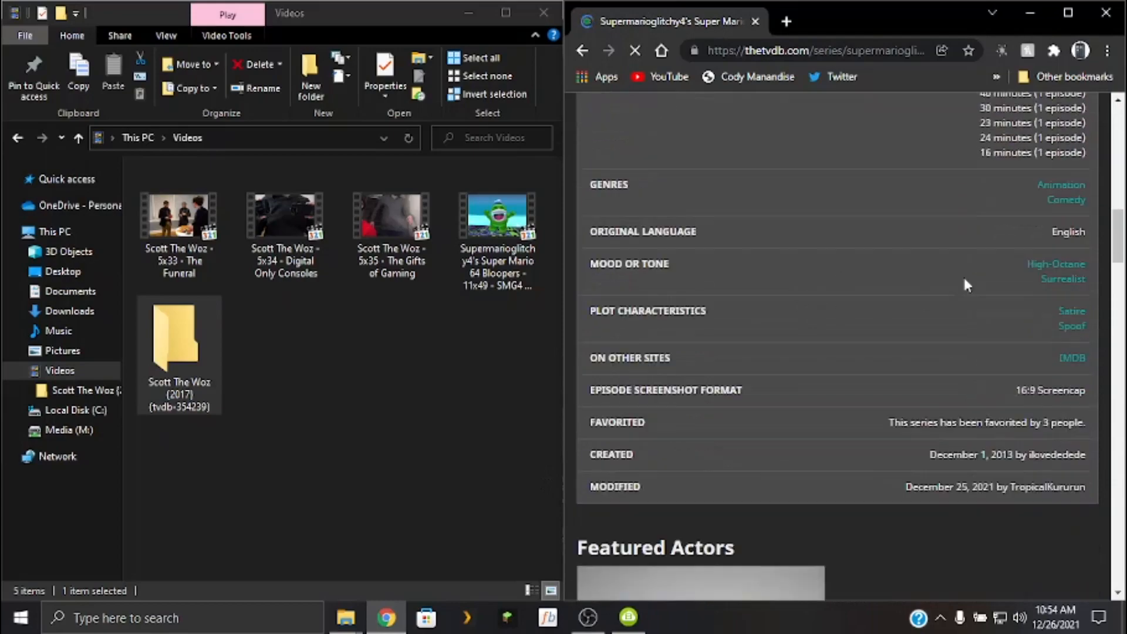
{"action": "scroll", "coordinate": [851, 296], "scroll_direction": "down", "scroll_amount": 15}
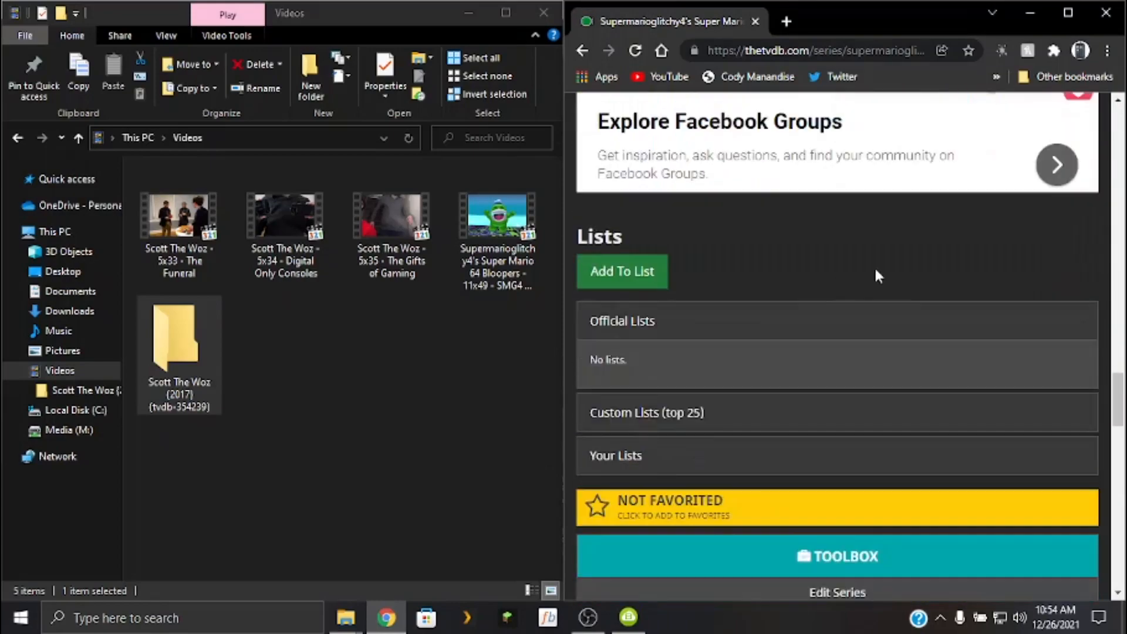
{"action": "scroll", "coordinate": [875, 293], "scroll_direction": "down", "scroll_amount": 3}
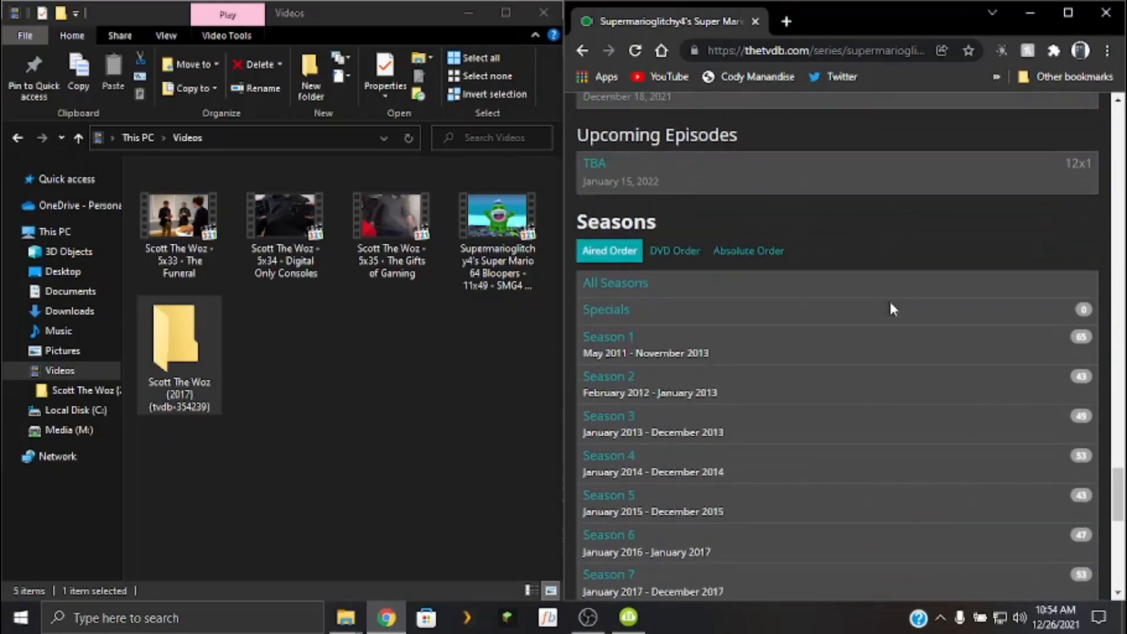
{"action": "left_click", "coordinate": [584, 53]}
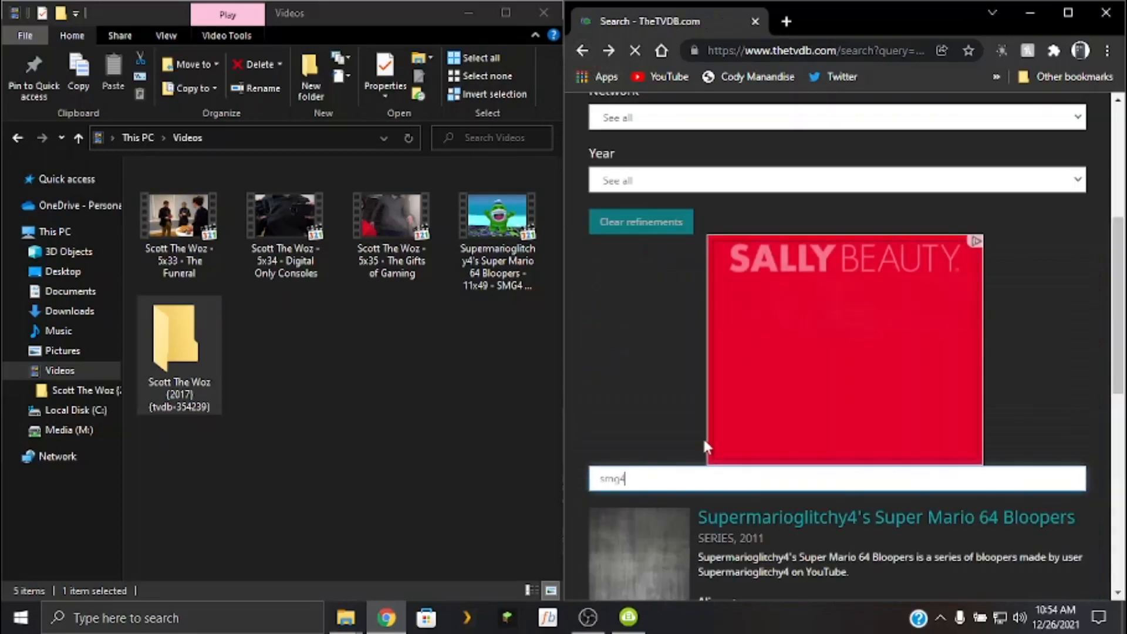
Copy the series title Supermarioglitchy4's Super Mario 64 Bloopers from the search results and use it to name a new folder in Videos.
{"action": "scroll", "coordinate": [703, 437], "scroll_direction": "down", "scroll_amount": 3}
{"action": "left_click", "coordinate": [379, 394]}
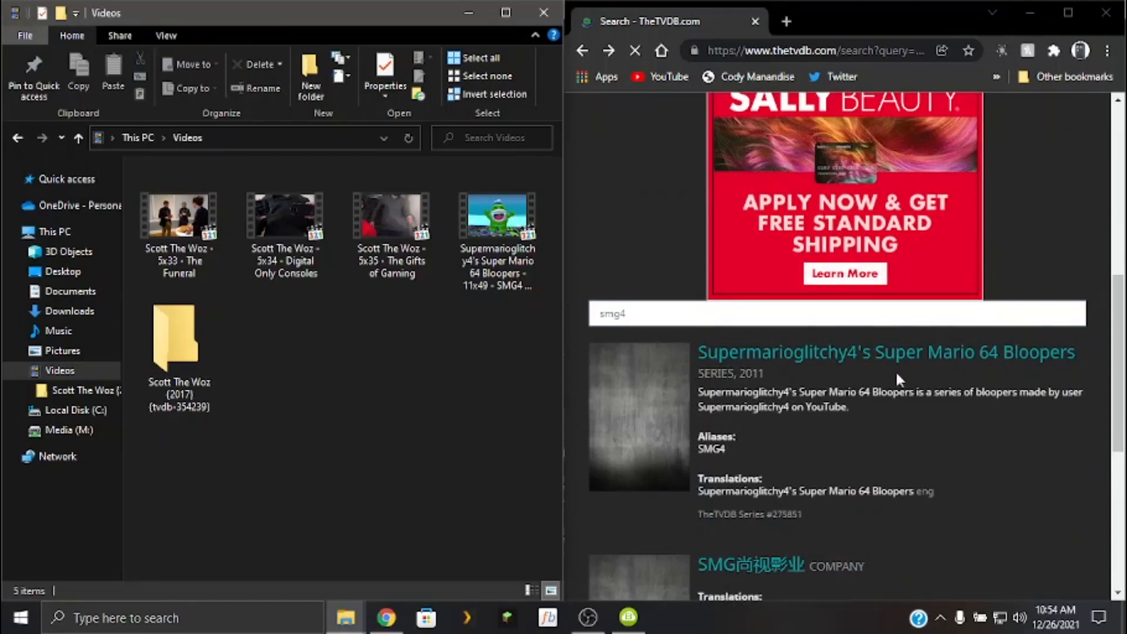
{"action": "left_click_drag", "start_coordinate": [1076, 363], "coordinate": [492, 339]}
{"action": "key", "text": "ctrl+c"}
{"action": "left_click", "coordinate": [311, 391]}
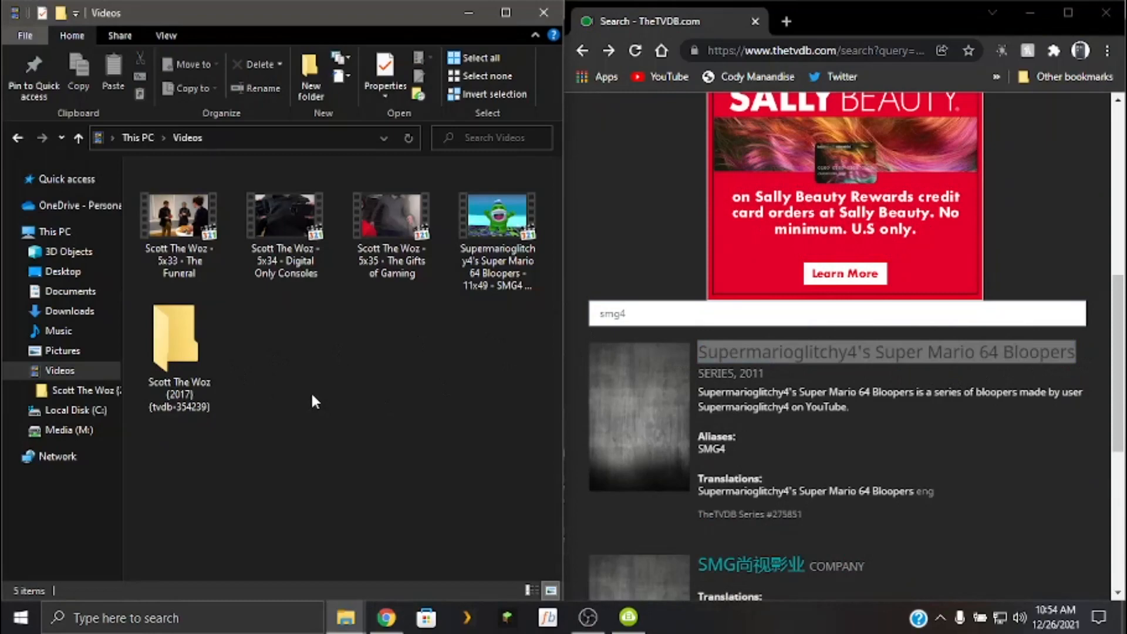
{"action": "key", "text": "ctrl+shift+n"}
{"action": "key", "text": "ctrl+v"}
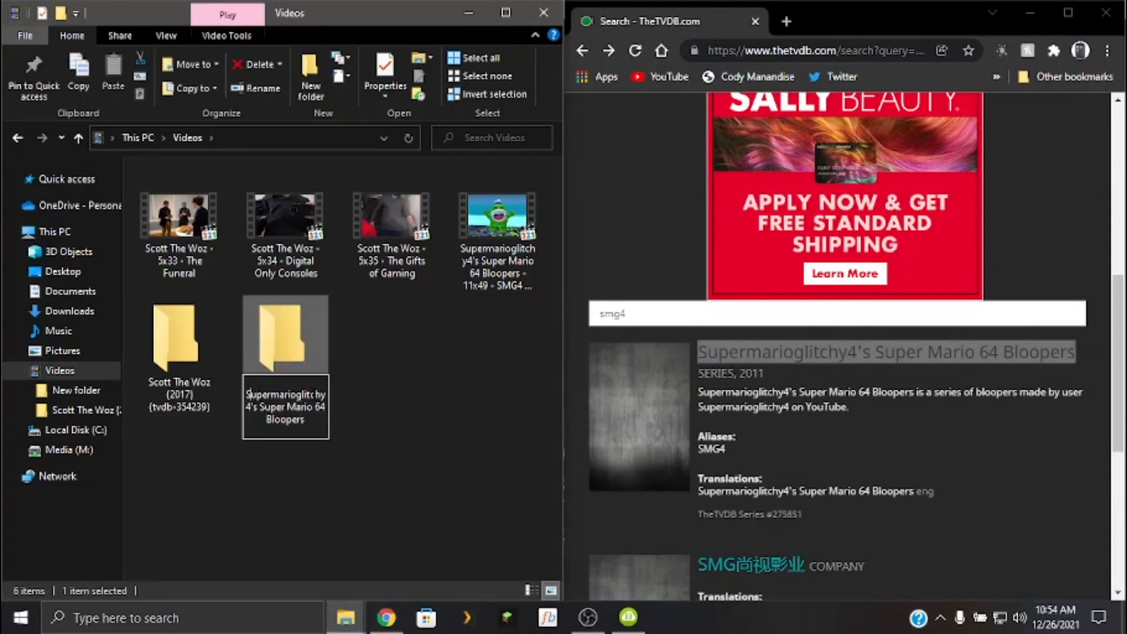
{"action": "key", "text": "Return"}
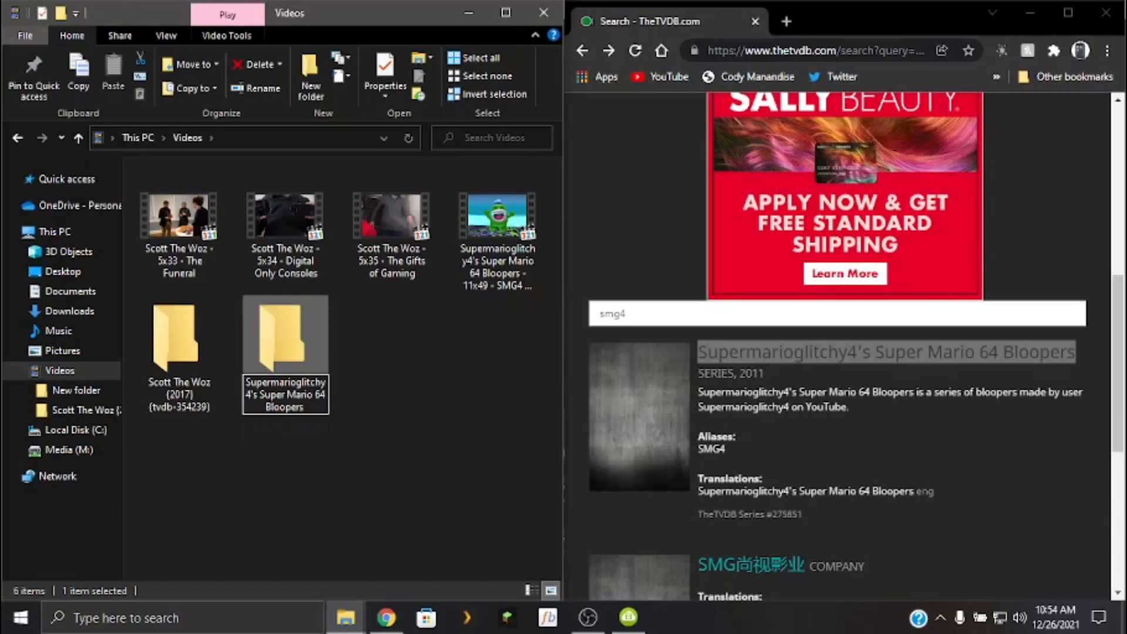
Append the series year and TheTVDB ID to the Supermarioglitchy4 folder's name as "(2011) {tvdb-275851}".
{"action": "type", "text": "("}
{"action": "type", "text": "2011"}
{"action": "type", "text": " ()"}
{"action": "type", "text": "tv"}
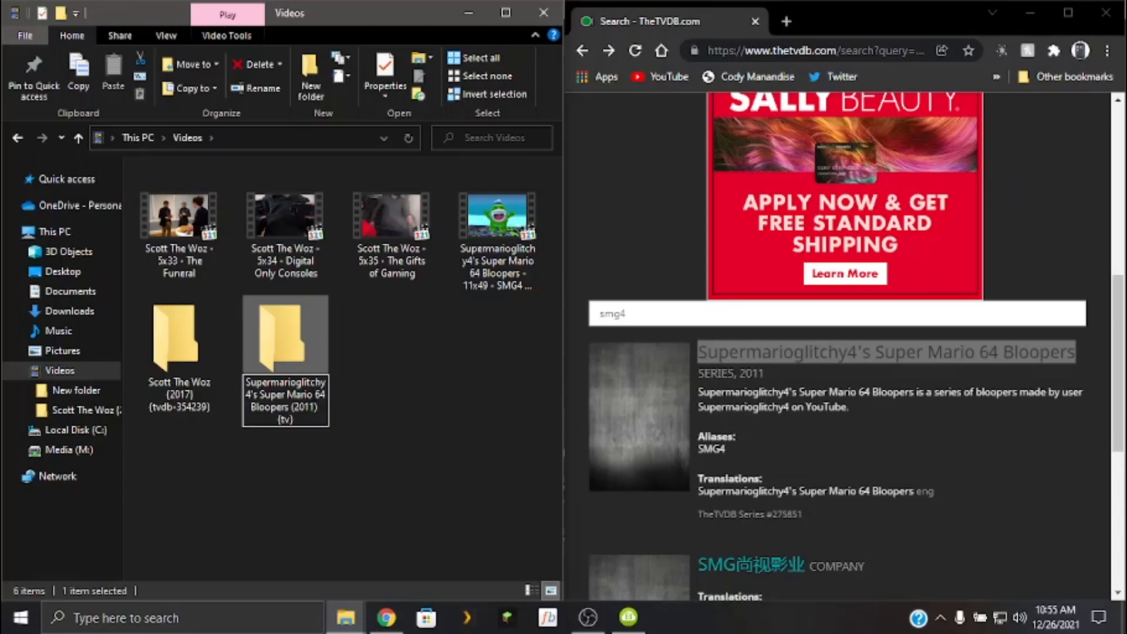
{"action": "type", "text": "db-275851"}
{"action": "key", "text": "Return"}
{"action": "left_click_drag", "start_coordinate": [407, 521], "coordinate": [347, 537]}
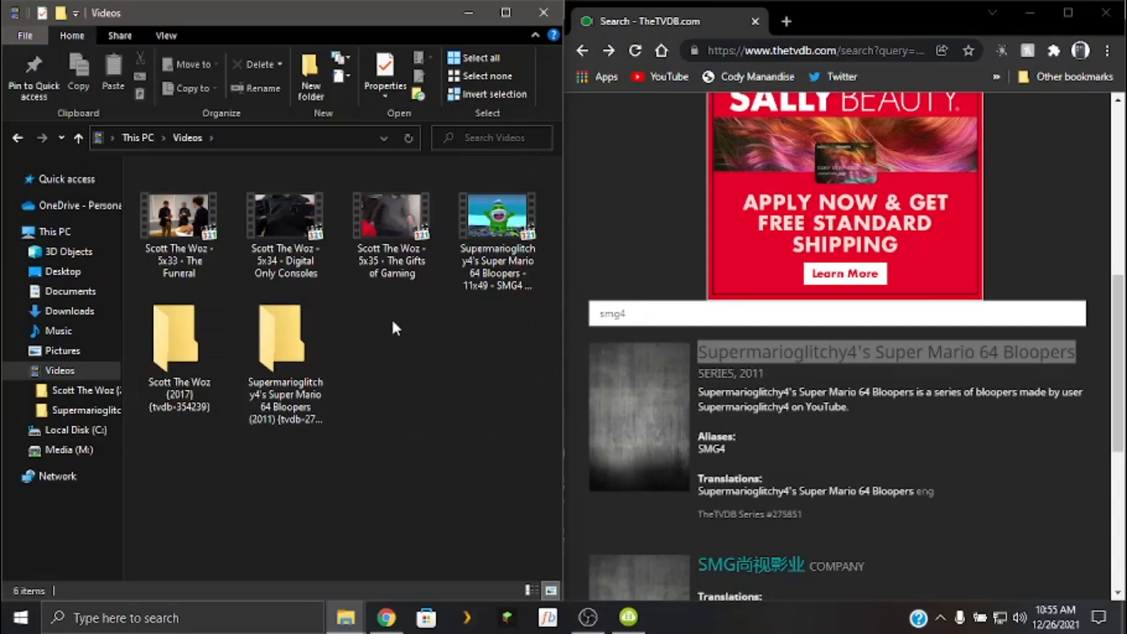
Permanently delete the Scott The Woz and Supermarioglitchy4 folders from Videos.
{"action": "left_click_drag", "start_coordinate": [405, 486], "coordinate": [135, 320]}
{"action": "left_click", "coordinate": [280, 64]}
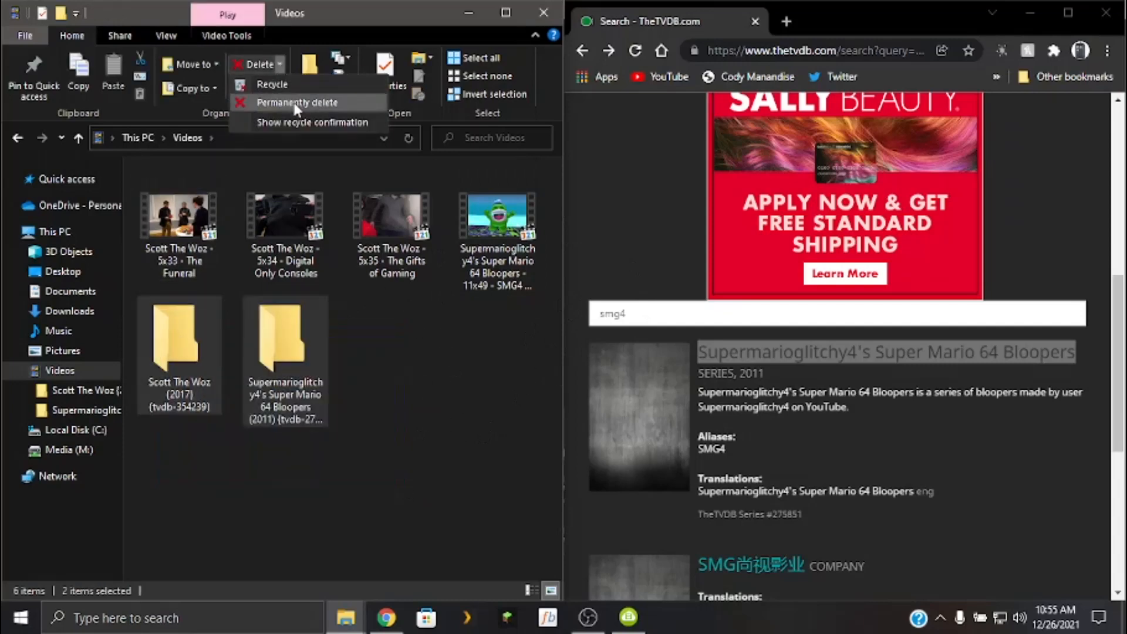
{"action": "left_click", "coordinate": [295, 105]}
{"action": "key", "text": "Return"}
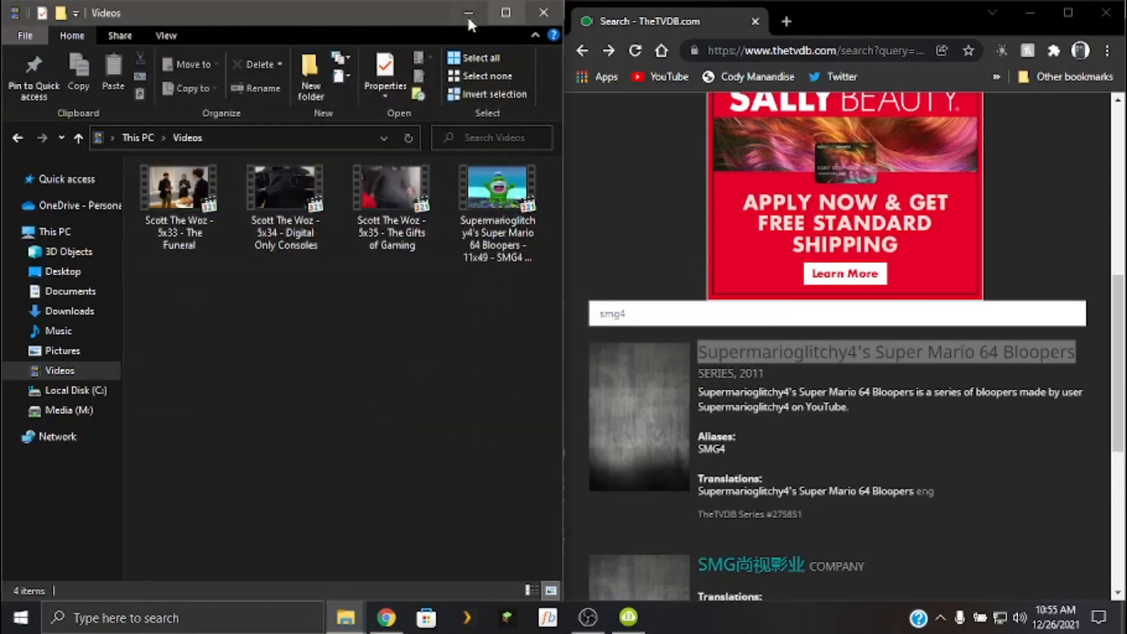
Minimize the Videos and Chrome windows and switch OBS to the scene named Scene.
{"action": "left_click", "coordinate": [468, 13]}
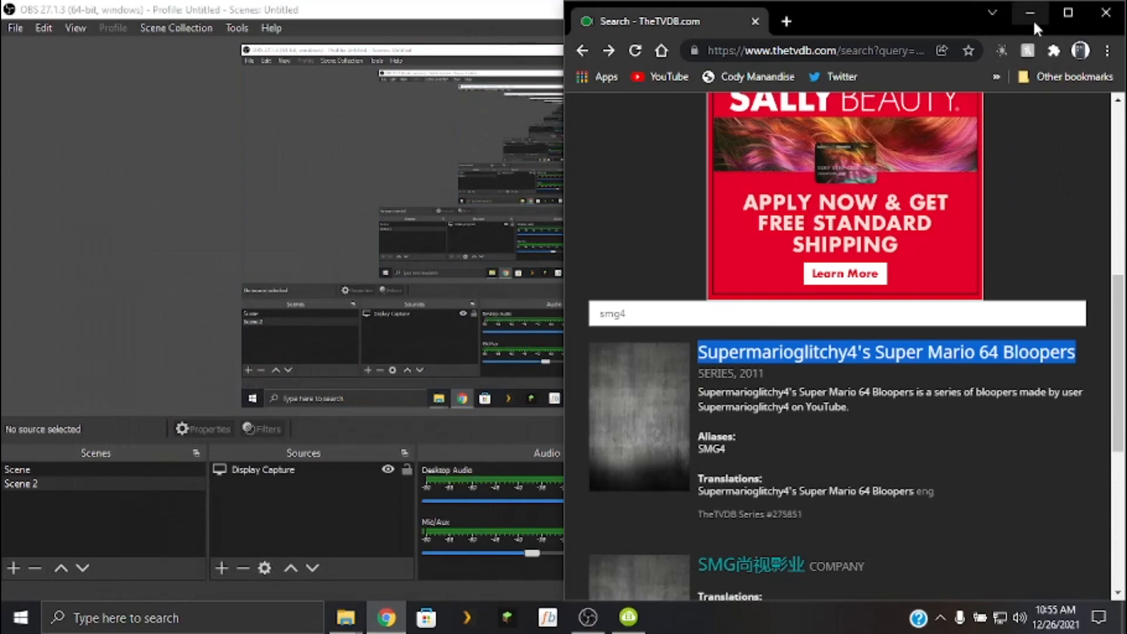
{"action": "left_click", "coordinate": [1034, 19]}
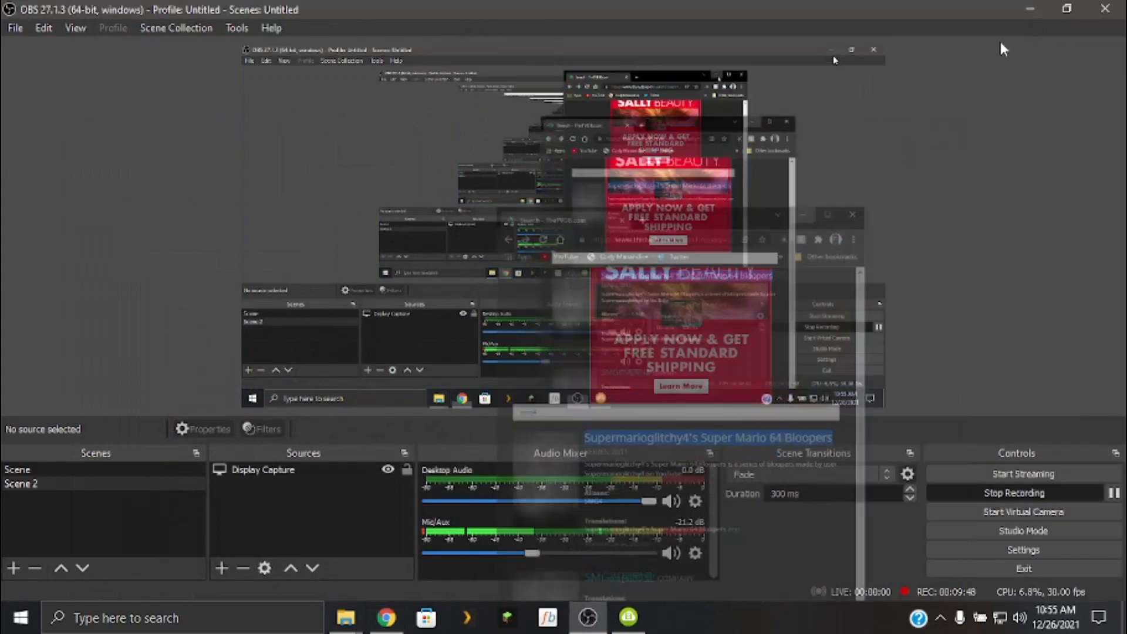
{"action": "left_click", "coordinate": [68, 467]}
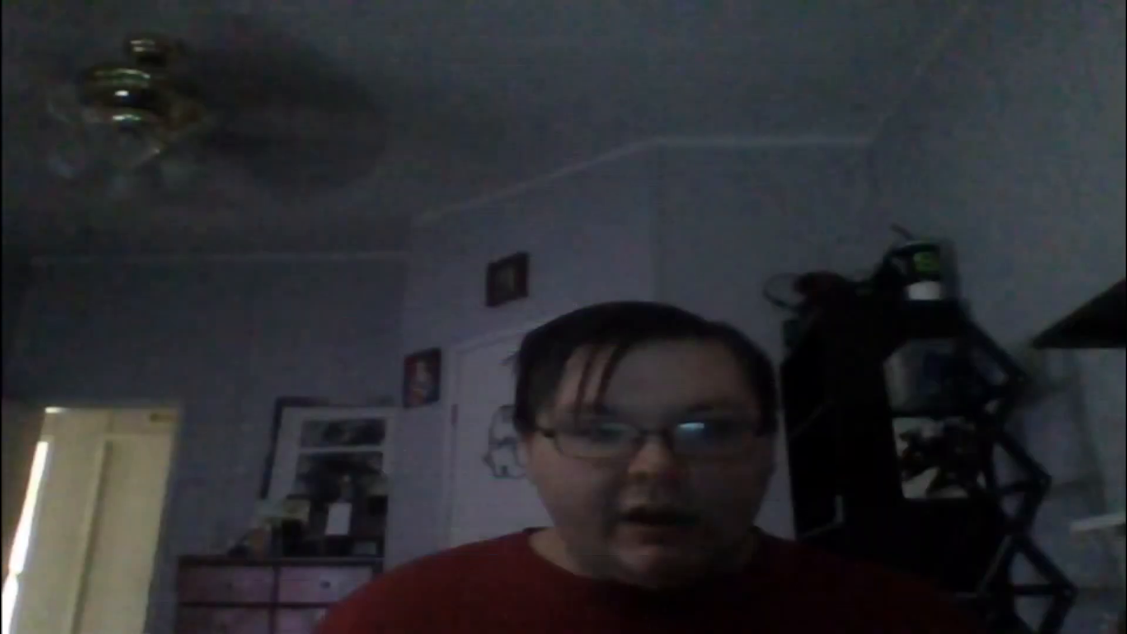